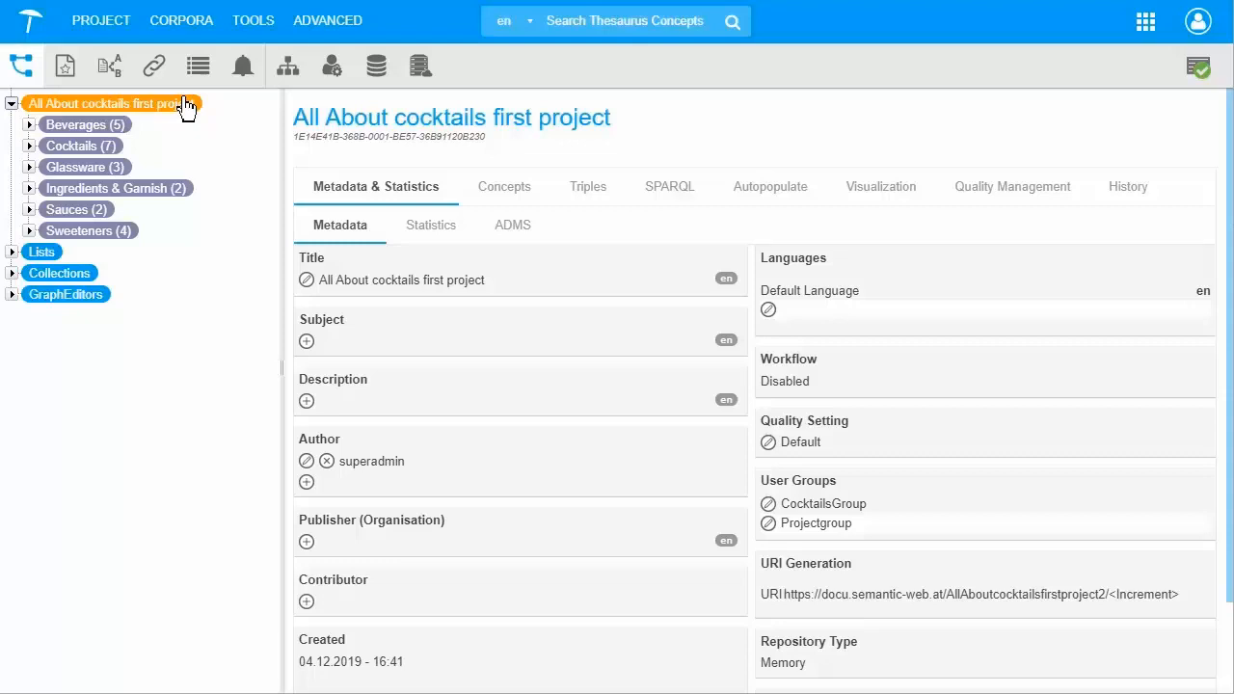
- Create a new ontology titled "Master Cocktail ontology" and assign it to the Projectgroup user group
left_click(288, 71)
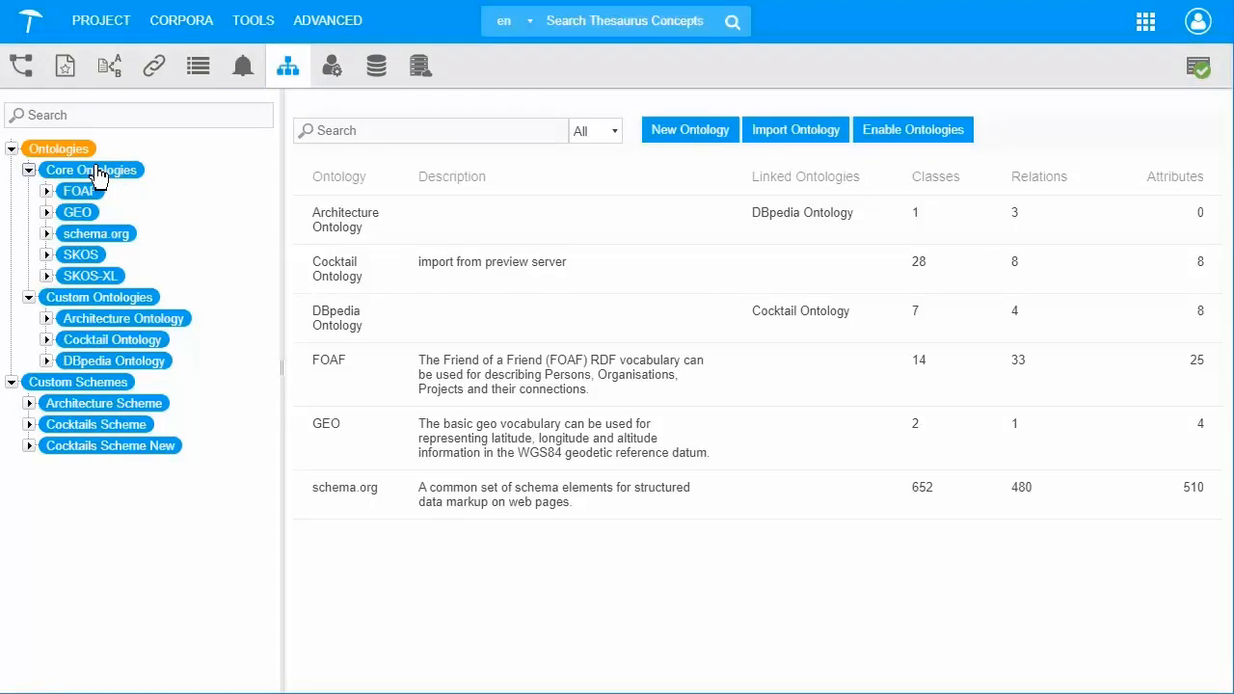
left_click(684, 140)
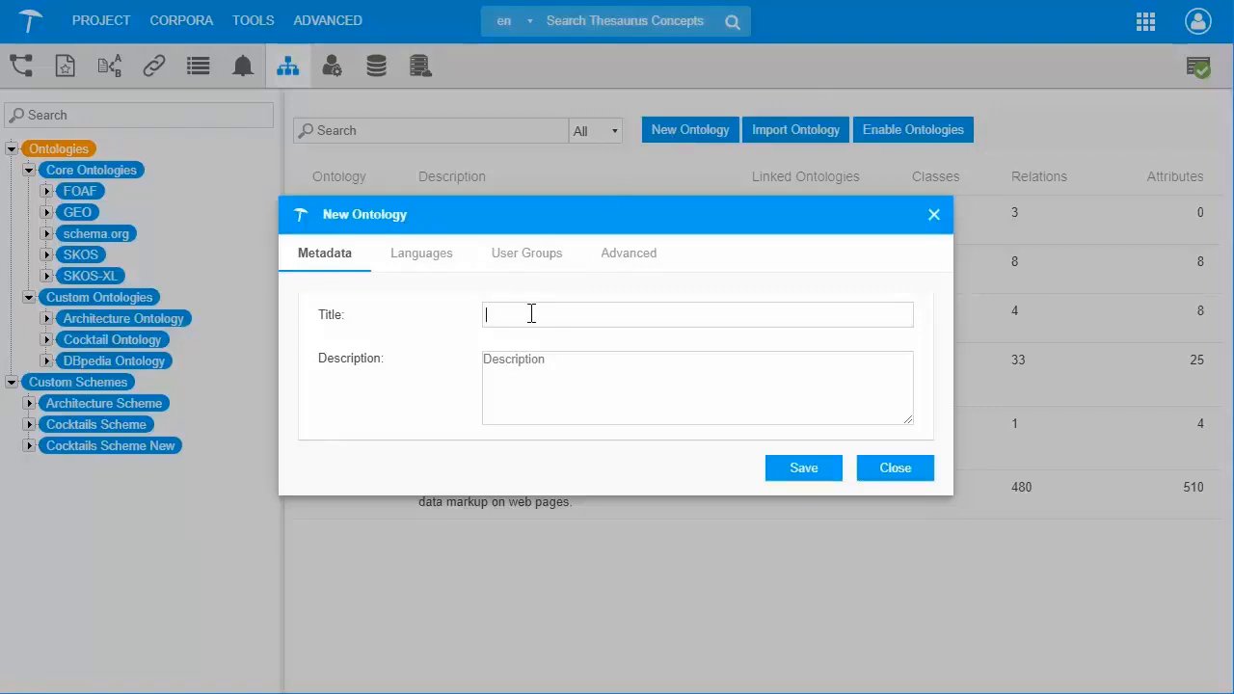
type("Master D")
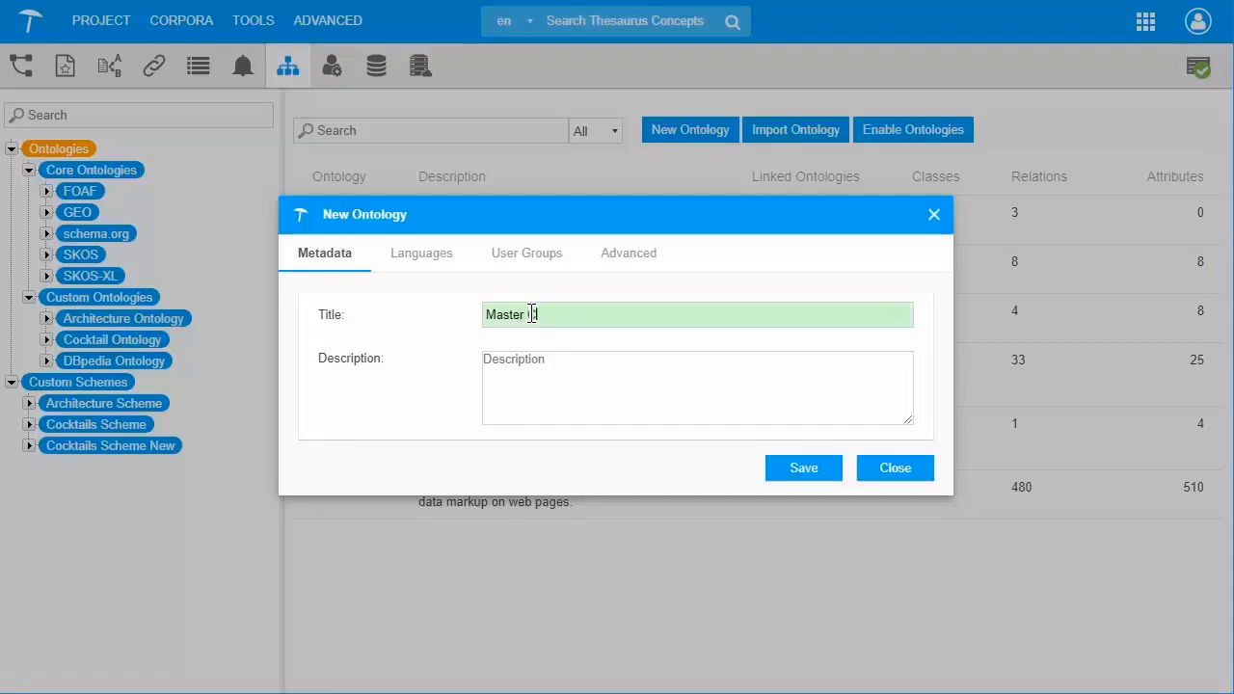
type("ocktail ontology")
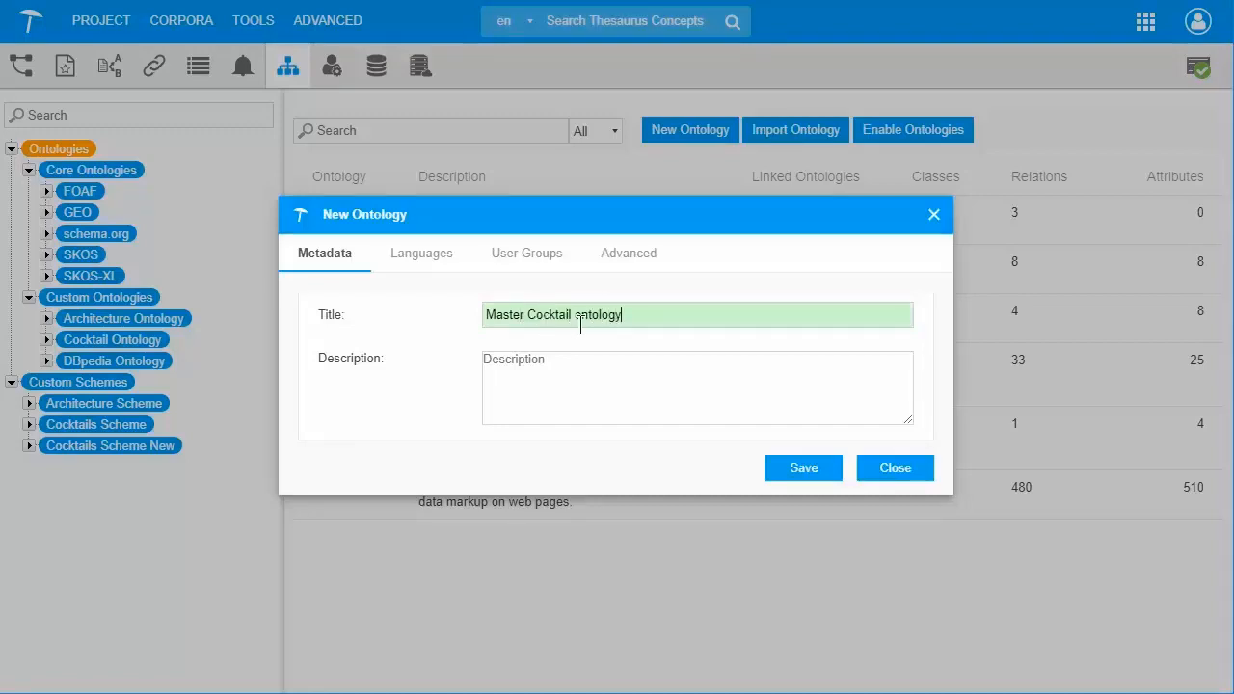
left_click(781, 472)
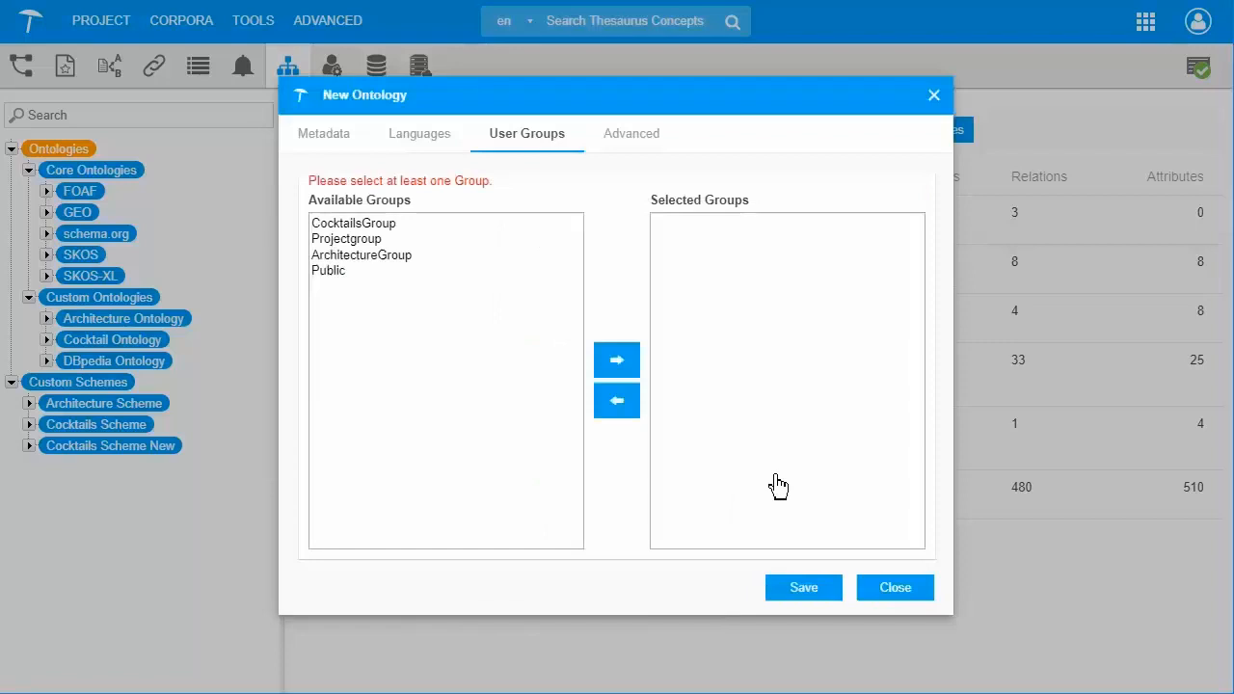
left_click(394, 241)
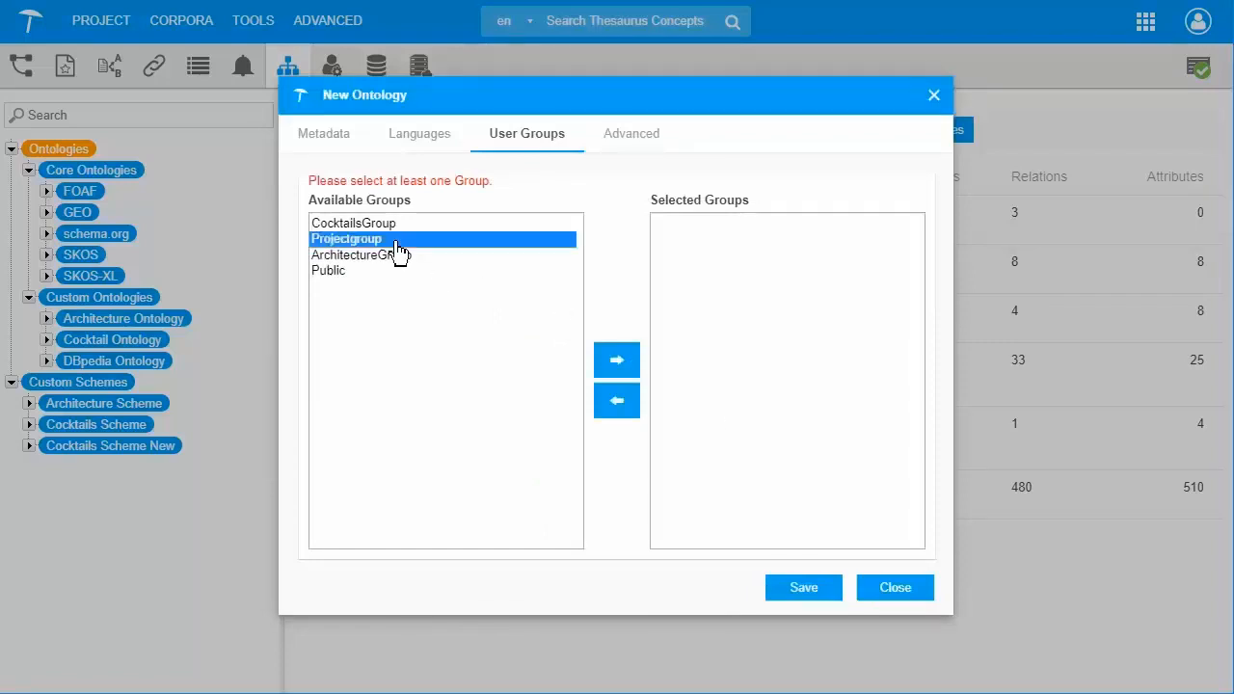
left_click(631, 368)
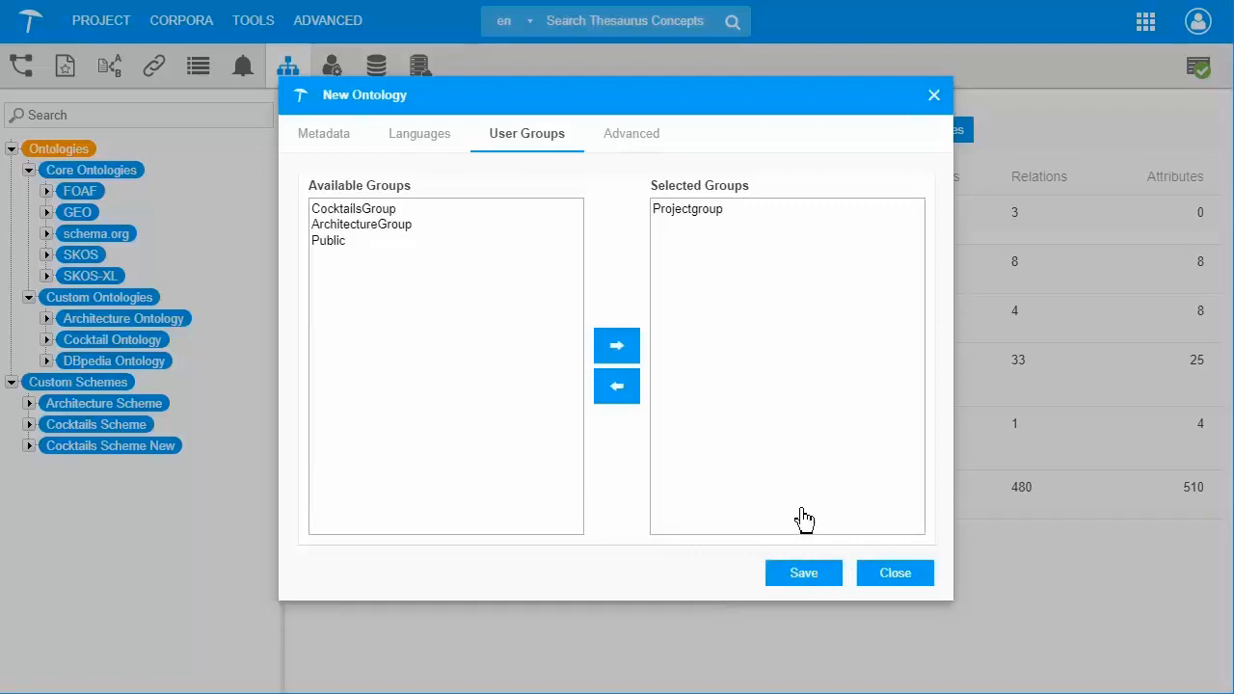
left_click(799, 575)
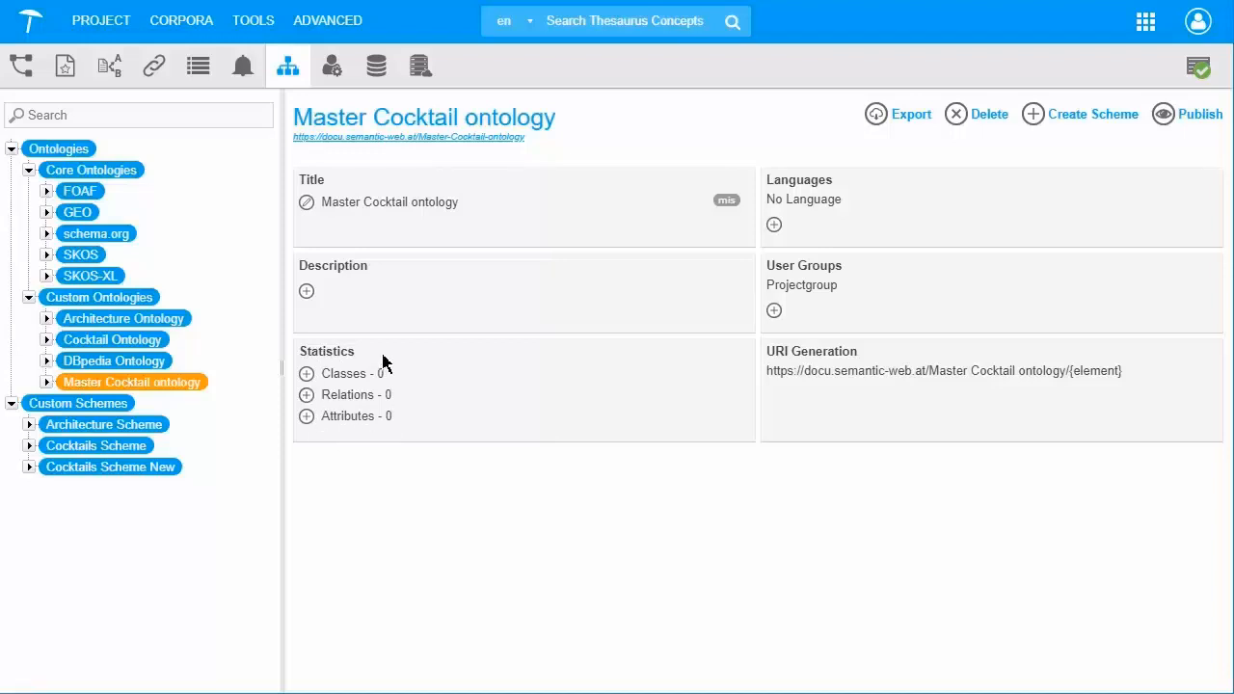
- Add a class labelled "Alcoholic Beverages" to the Master Cocktail ontology
left_click(307, 374)
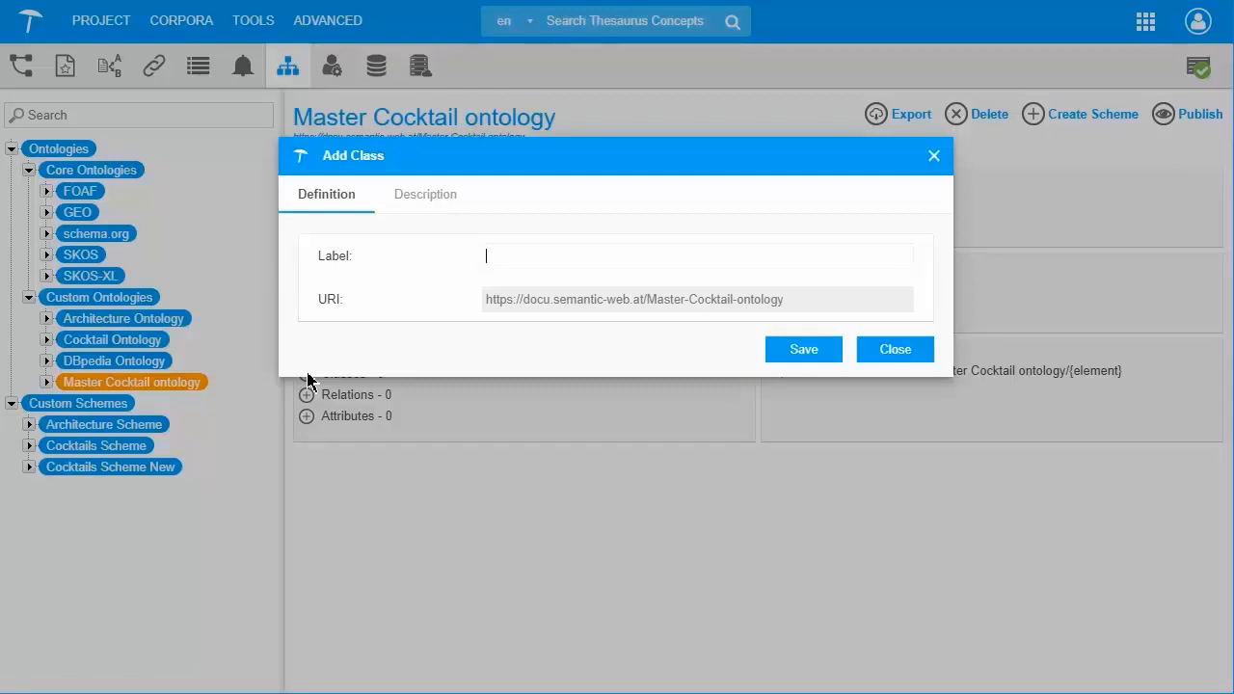
type("Alcohol")
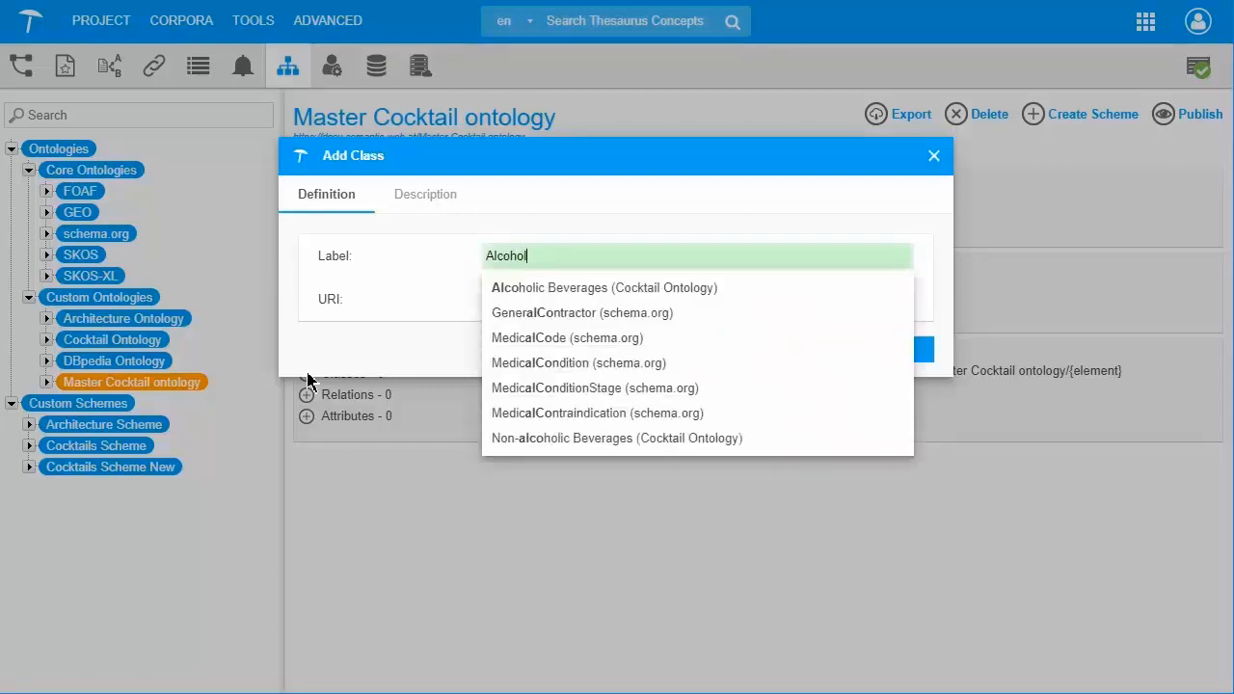
type("ic Beverage")
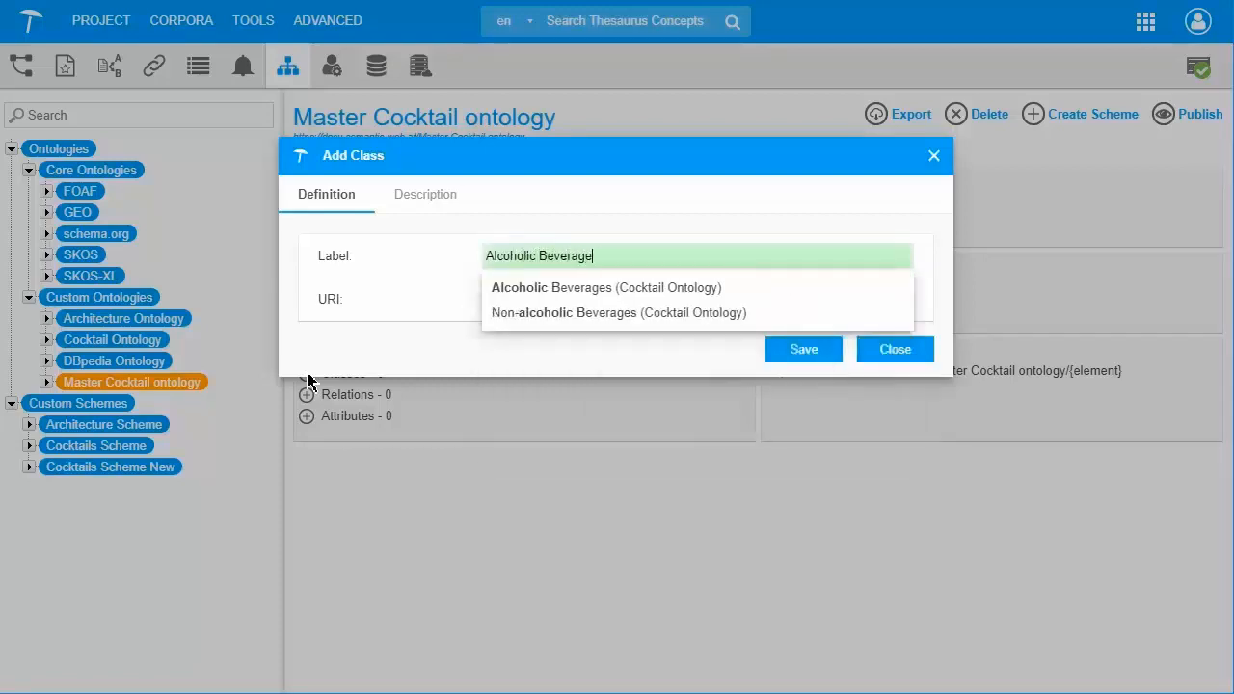
type("s")
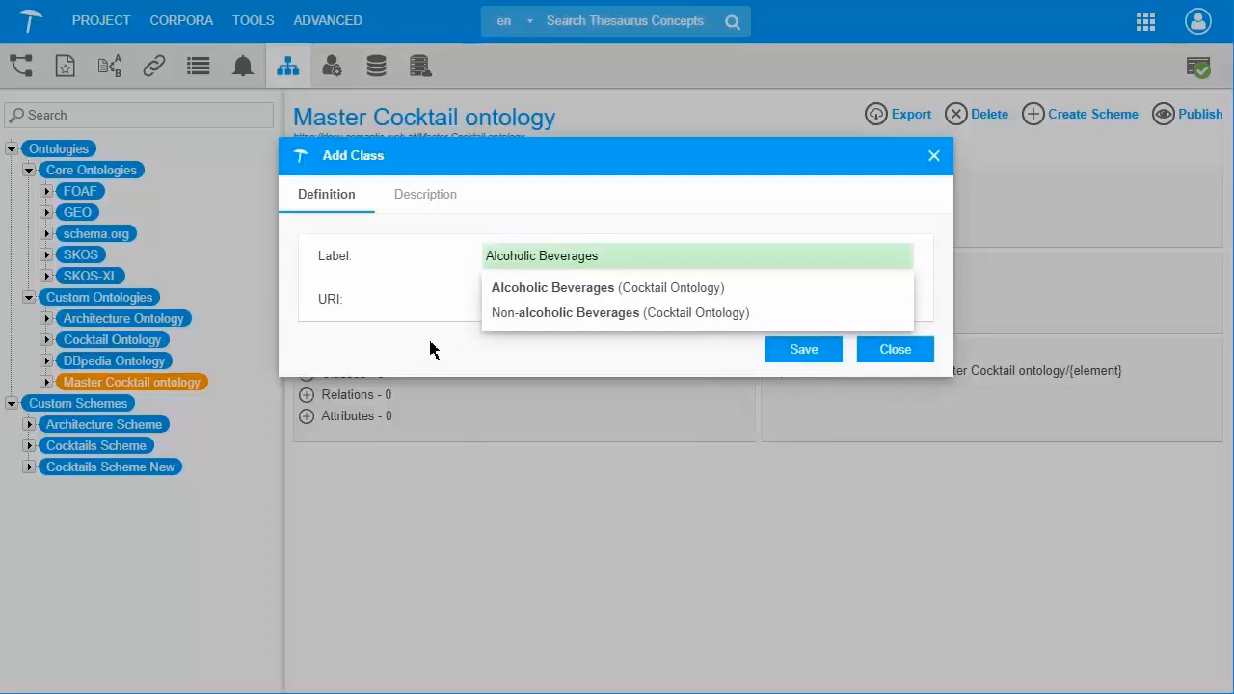
left_click(794, 357)
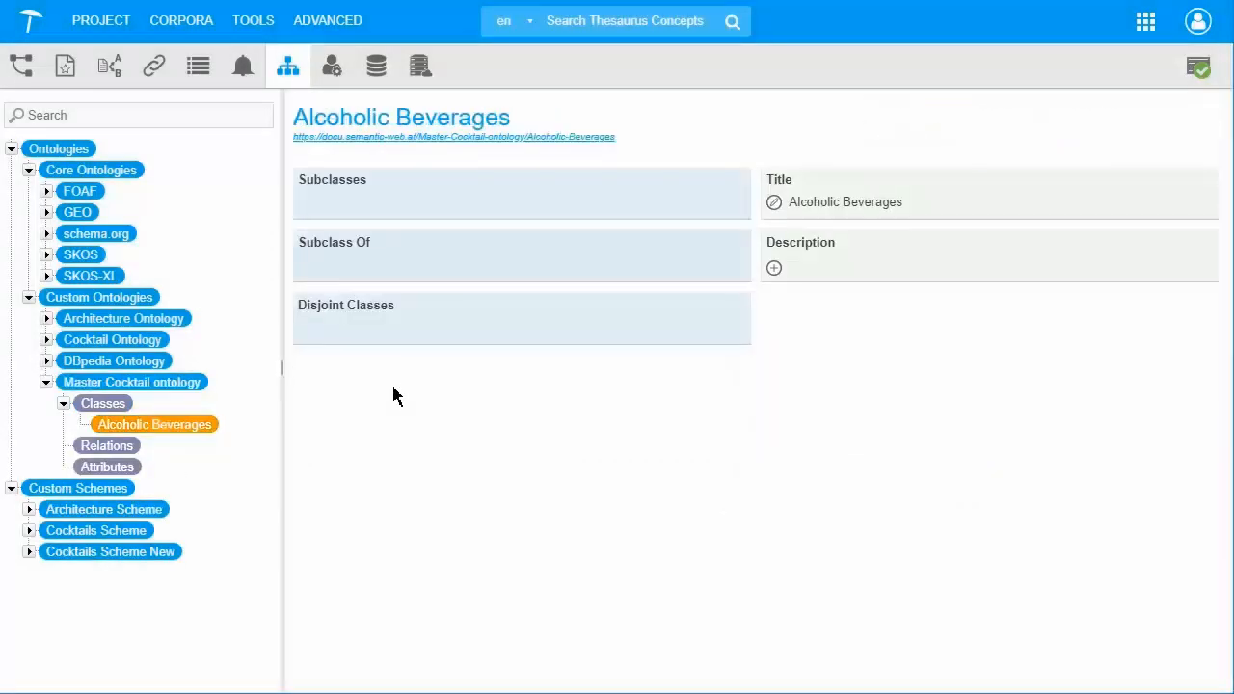
- Add a class labelled "Garnish" to the Master Cocktail ontology, without making it a subclass or disjoint class
left_click(119, 389)
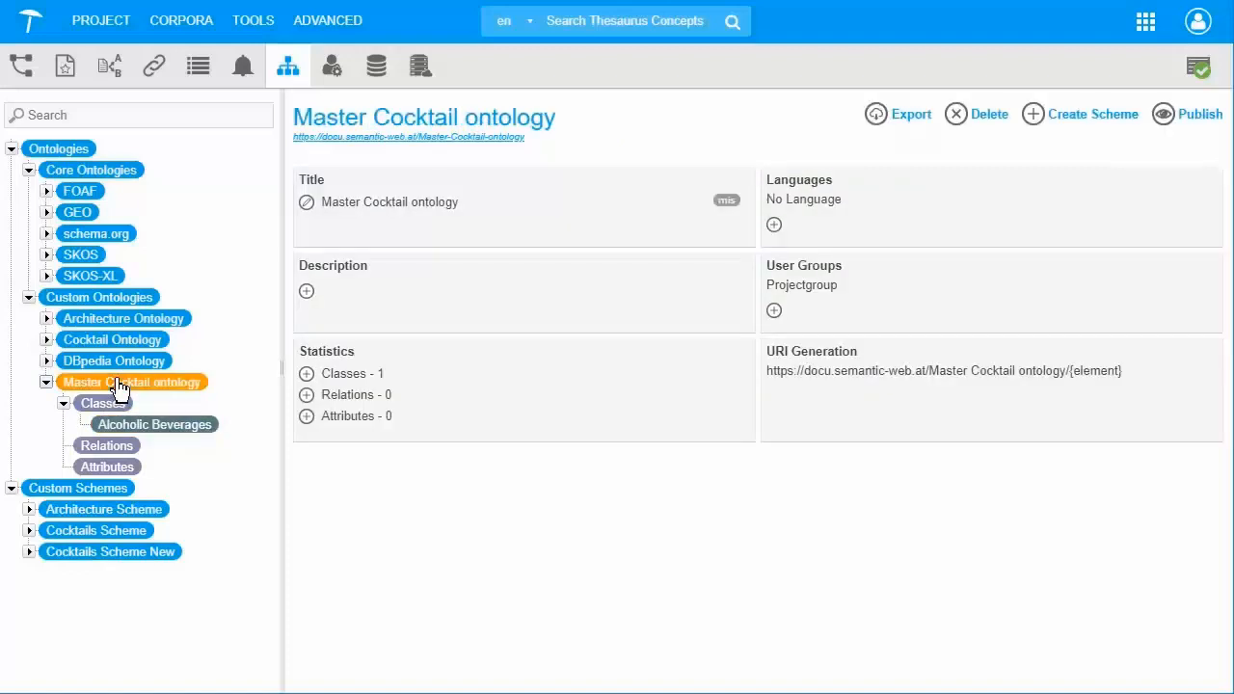
left_click(307, 374)
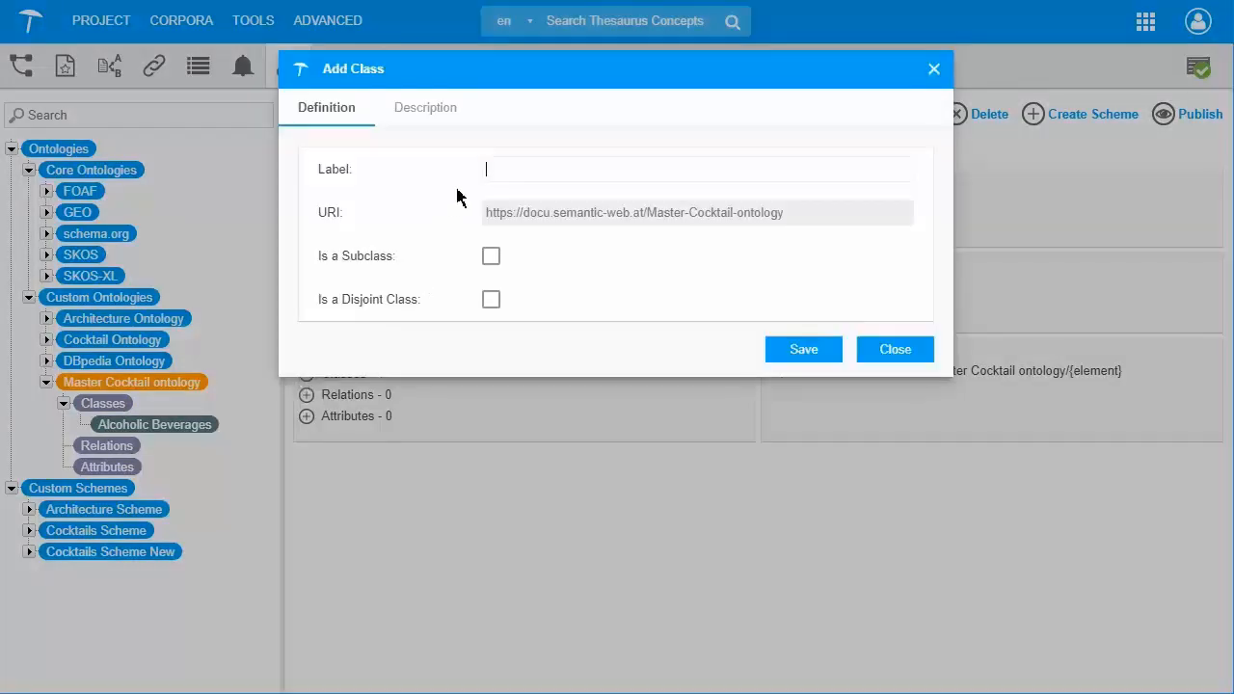
type("Garnish")
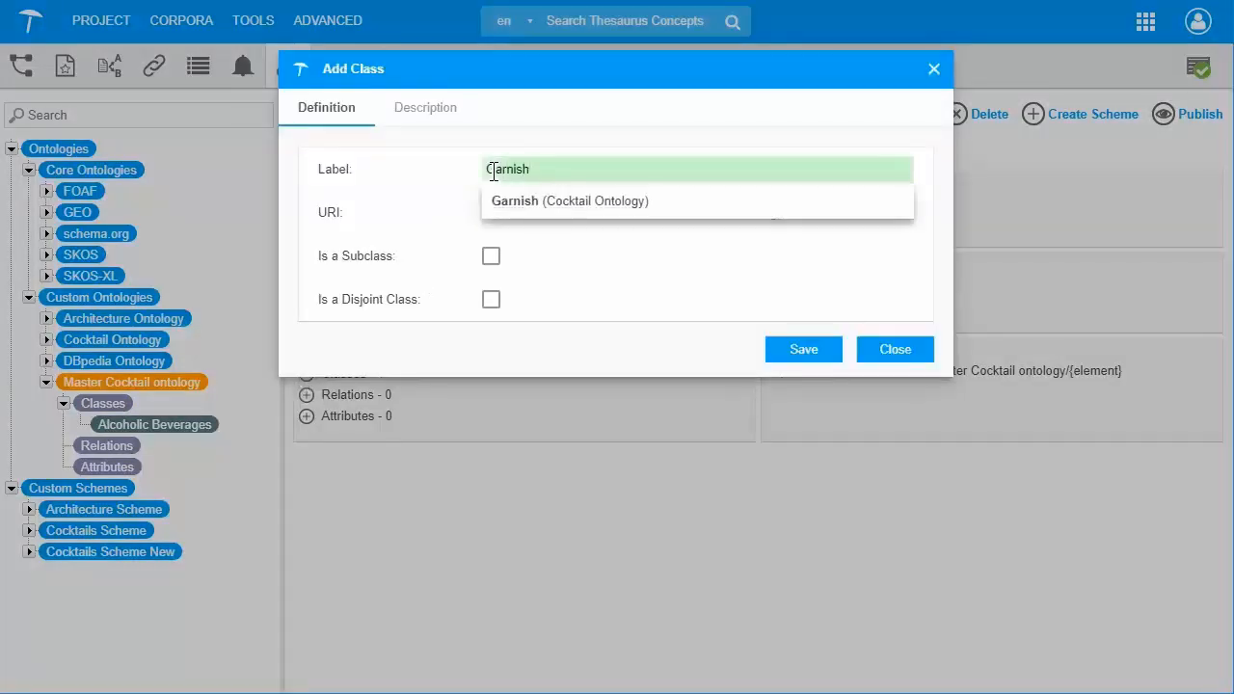
double_click(441, 212)
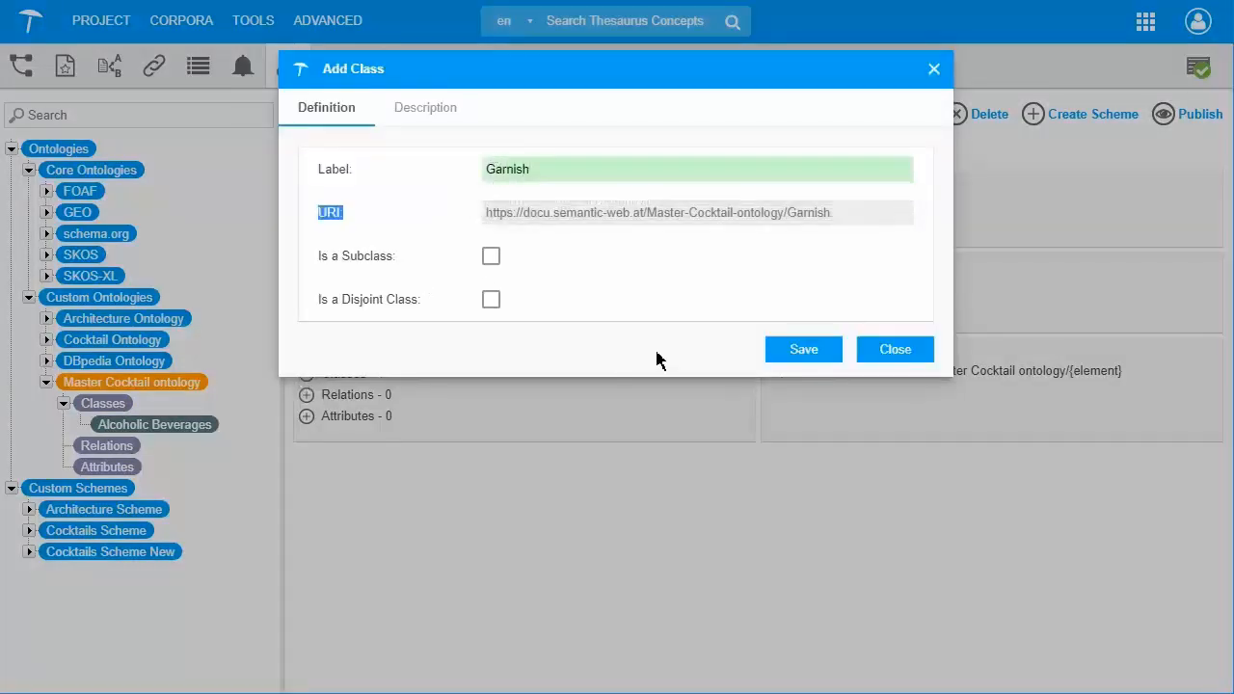
left_click(804, 351)
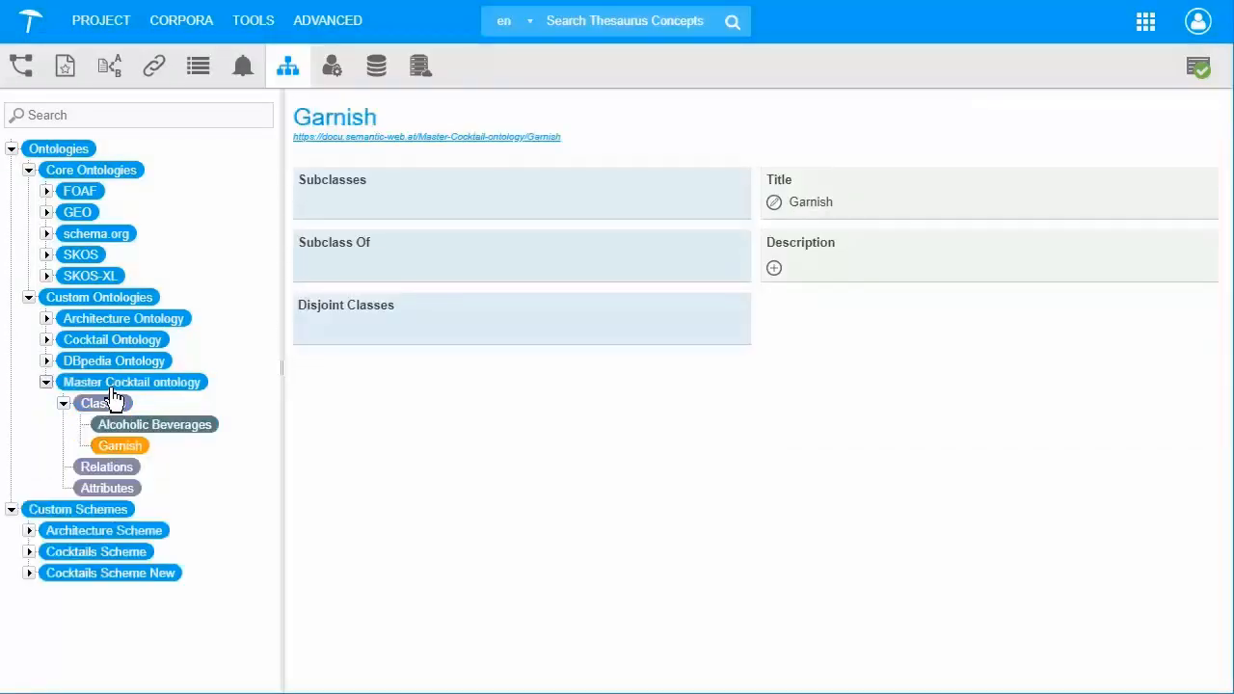
- Add a class labelled "Cocktail" to the Master Cocktail ontology as a subclass of Alcoholic Beverages
left_click(120, 383)
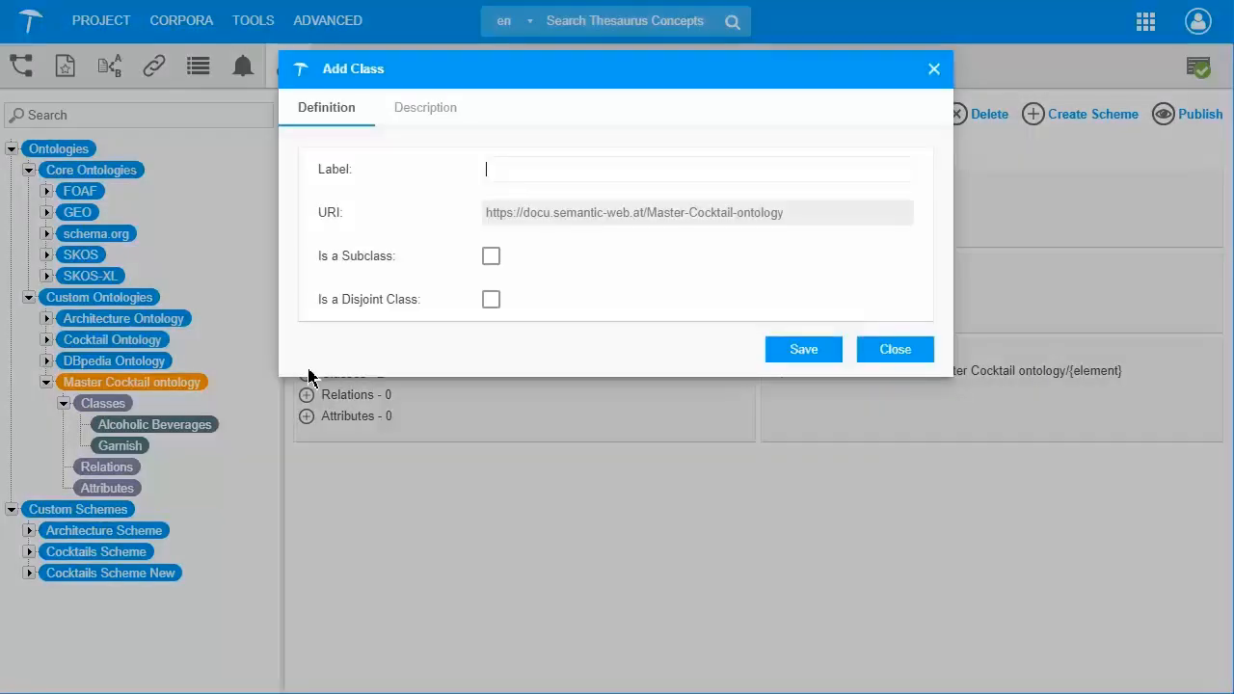
left_click(306, 374)
type("C")
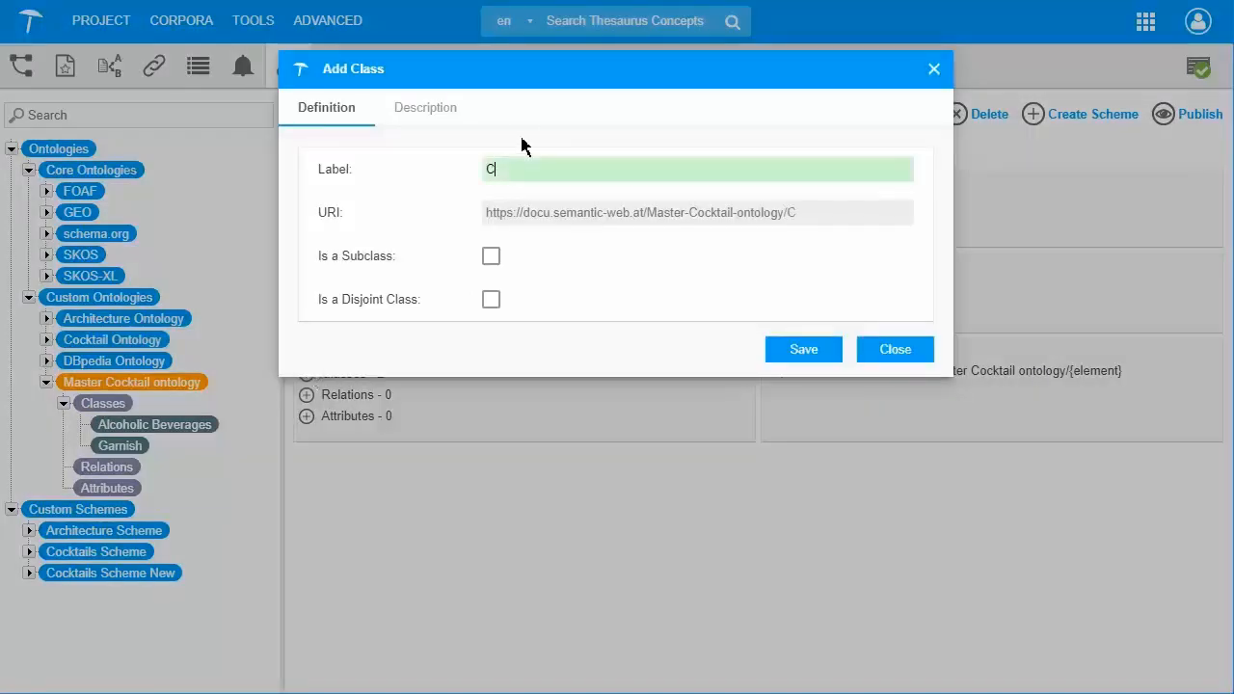
type("ocktails")
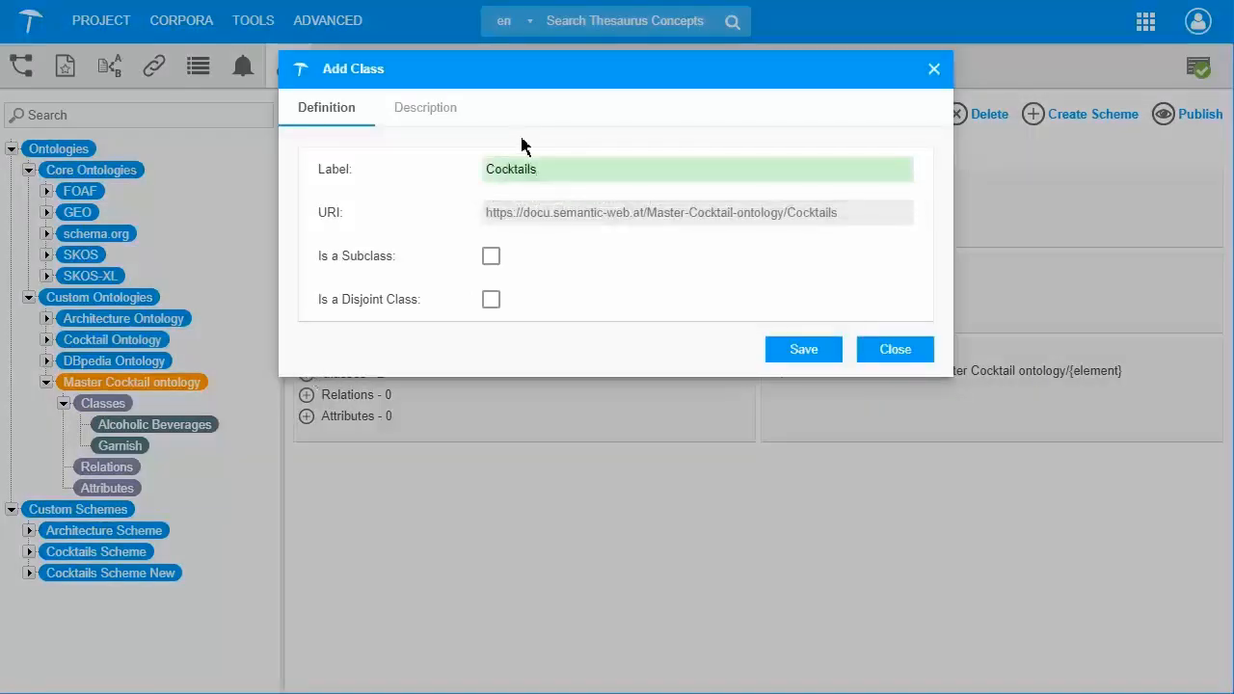
key("BackSpace")
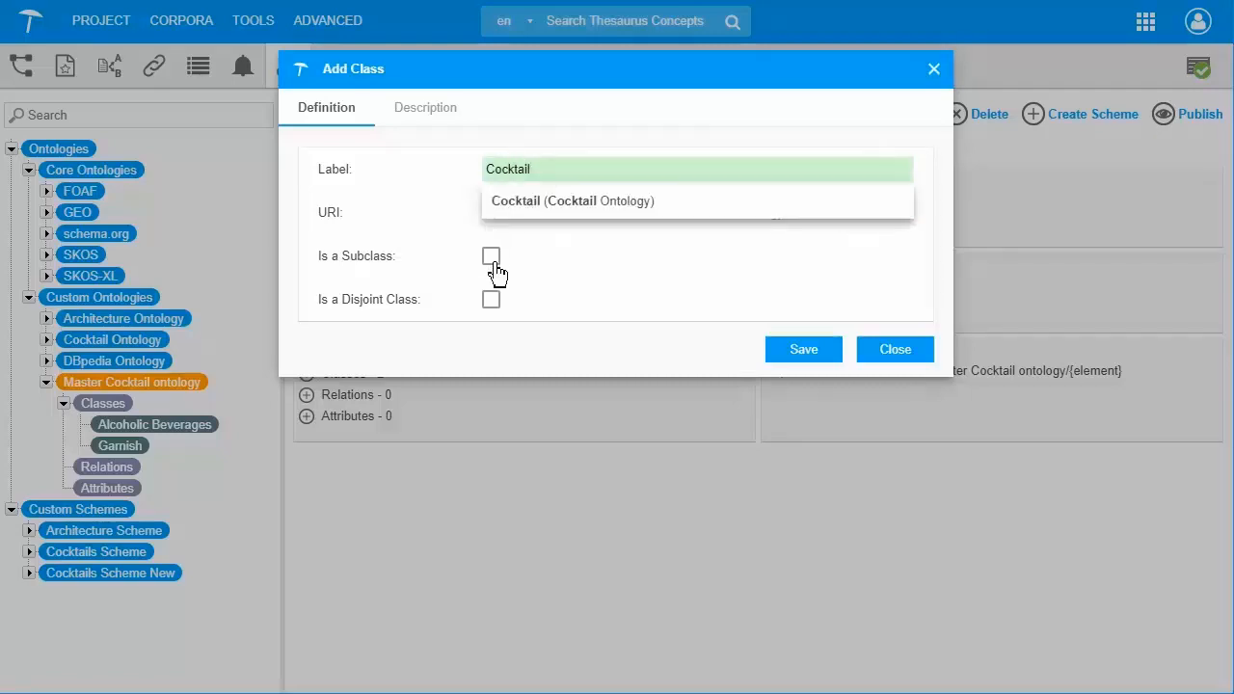
left_click(491, 258)
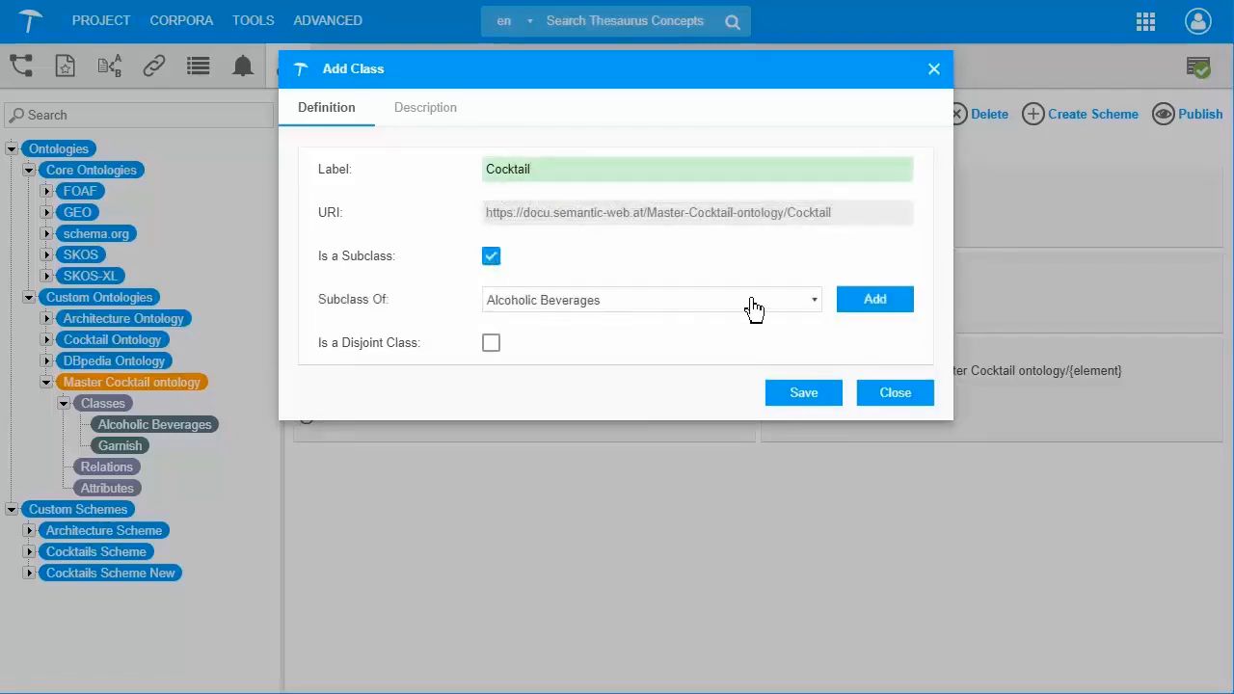
left_click(878, 301)
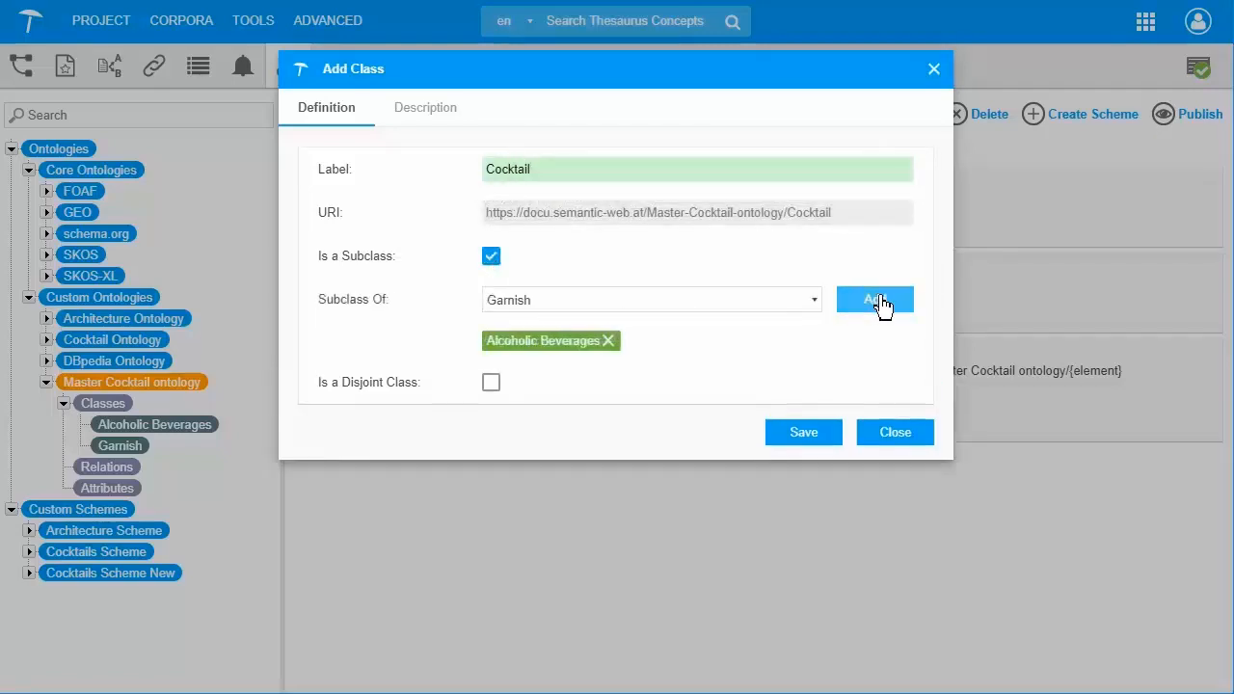
left_click(805, 433)
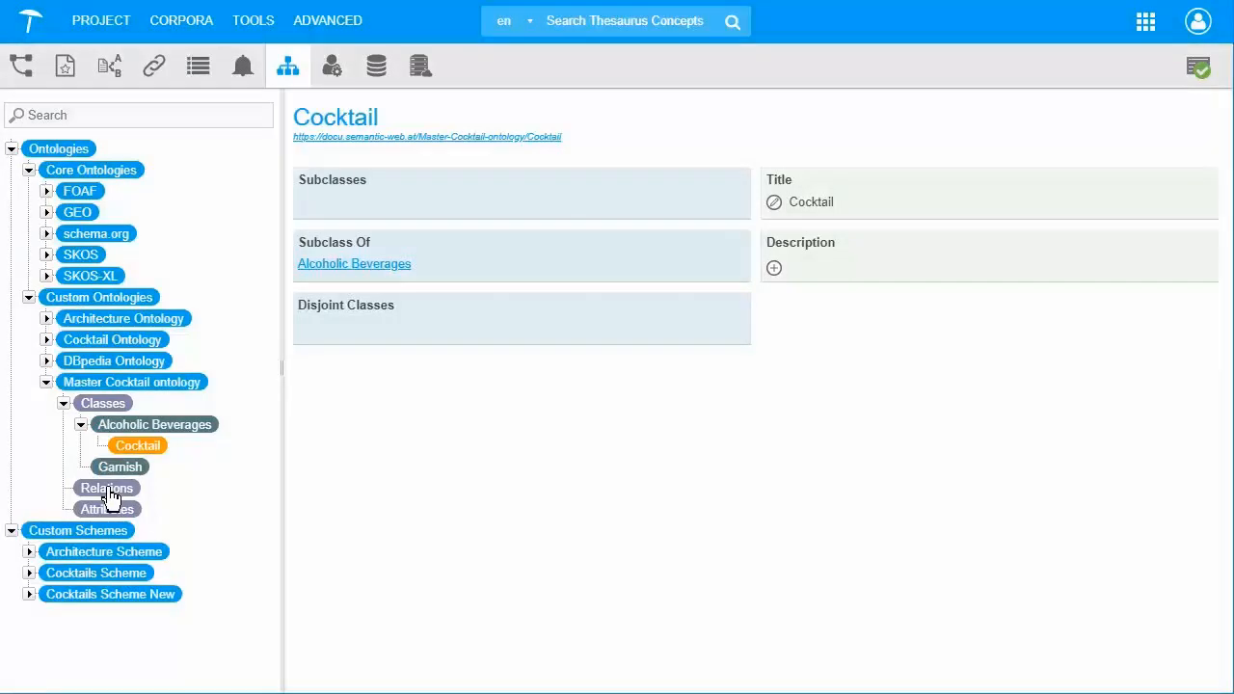
- Start a new relation in the Master Cocktail ontology, named "hasGarnish" with the relation type Directed
left_click(108, 492)
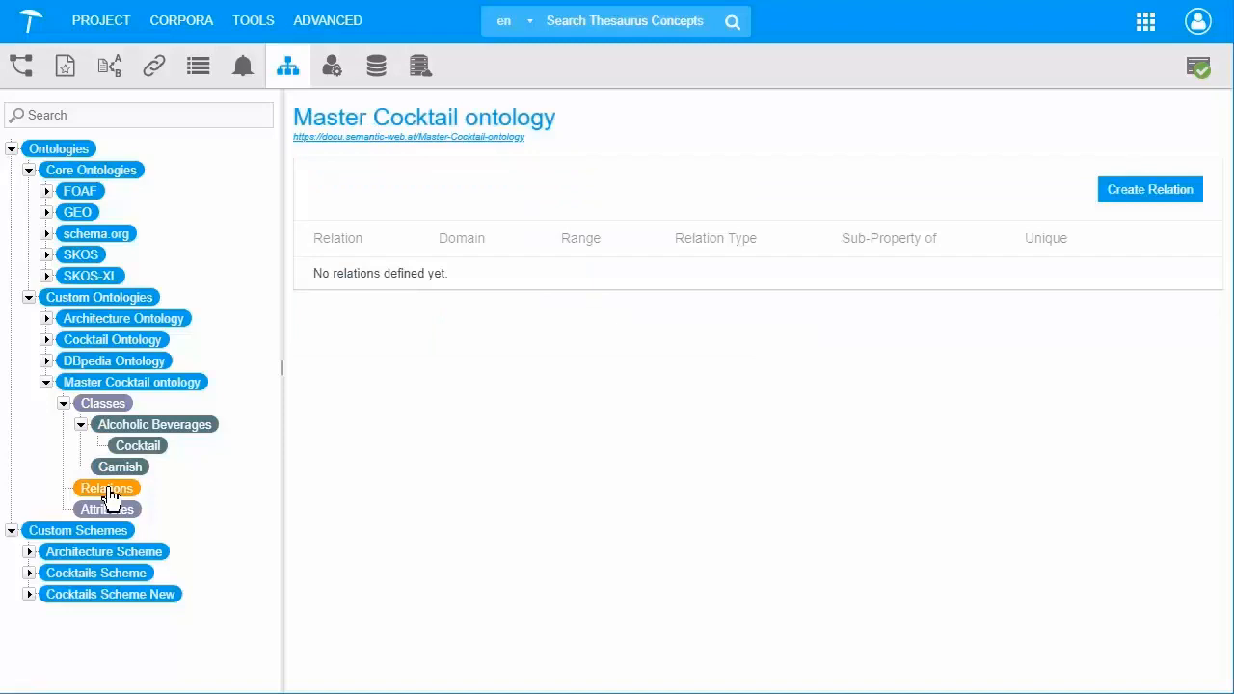
left_click(1122, 204)
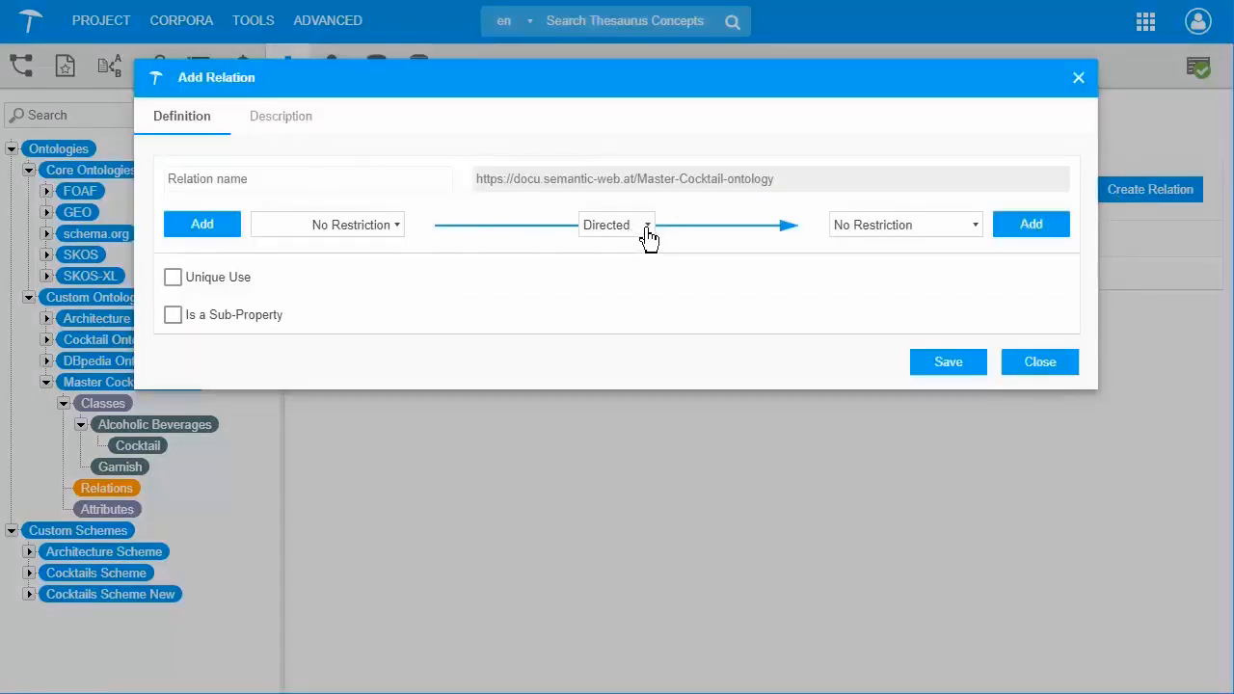
left_click(349, 179)
type("has Garnish")
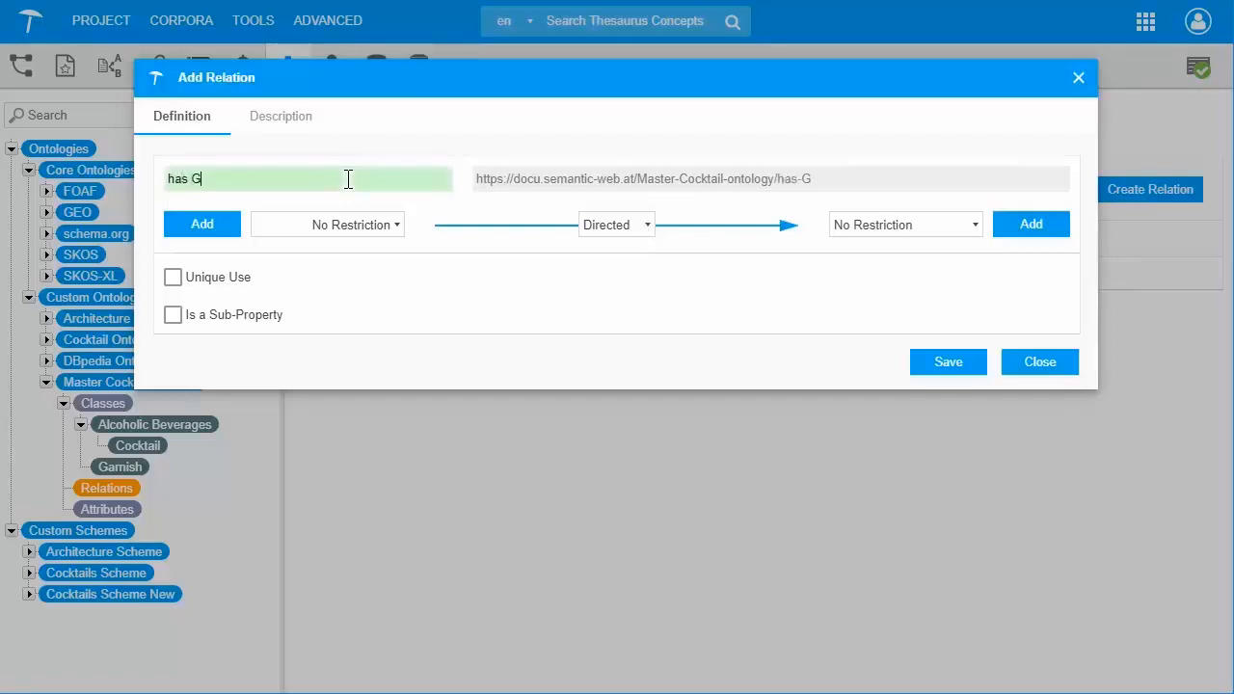
key("Left")
key("Left")
key("Left")
key("Left")
key("Left")
key("Left")
key("Left")
key("BackSpace")
left_click(652, 237)
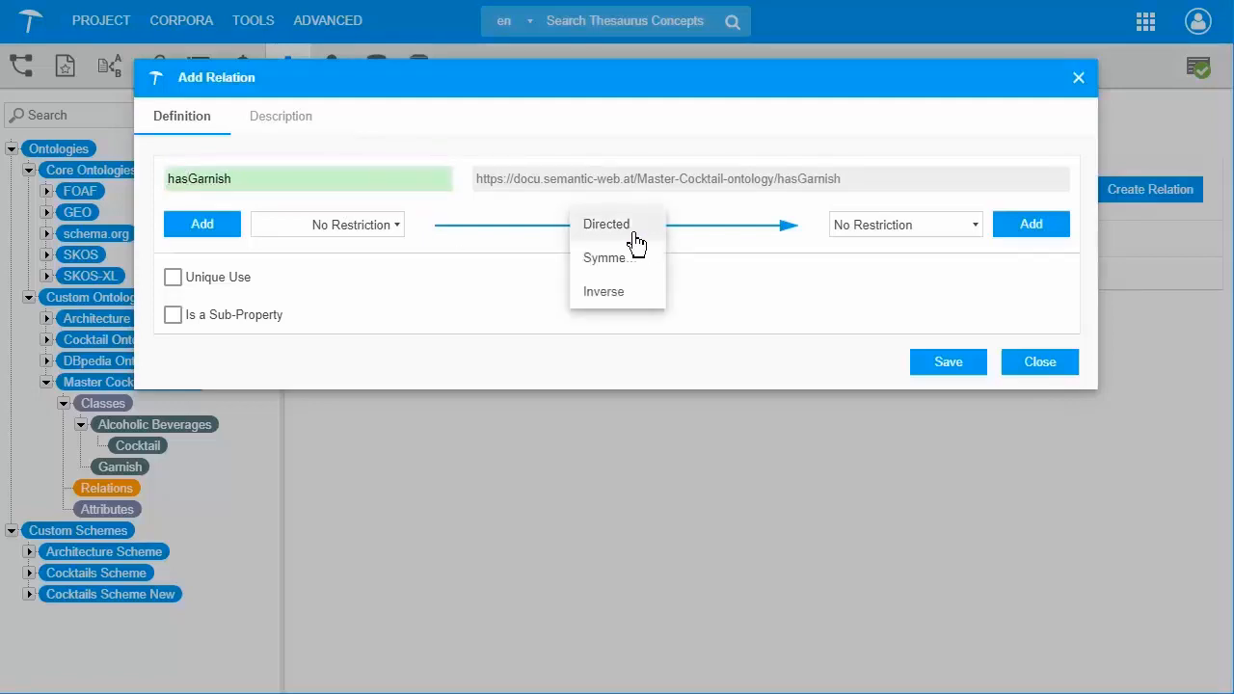
left_click(636, 233)
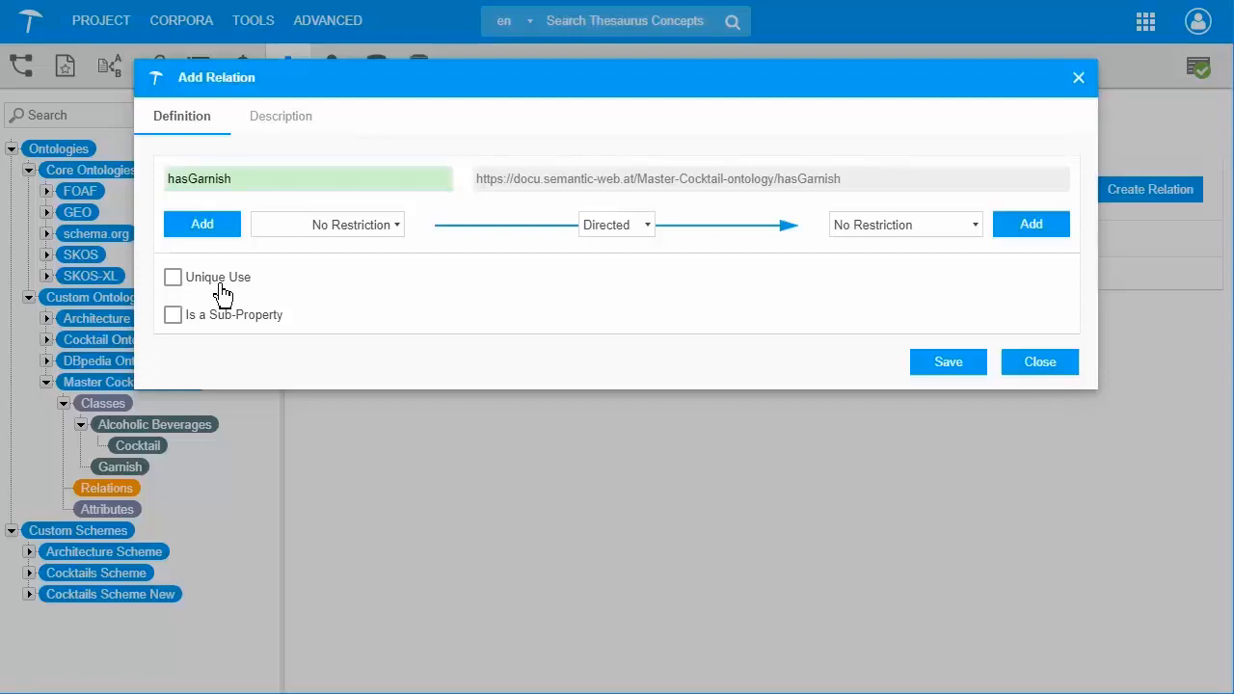
- Restrict the directed hasGarnish relation to the domain Cocktail and the range Garnish, and save it
left_click(390, 236)
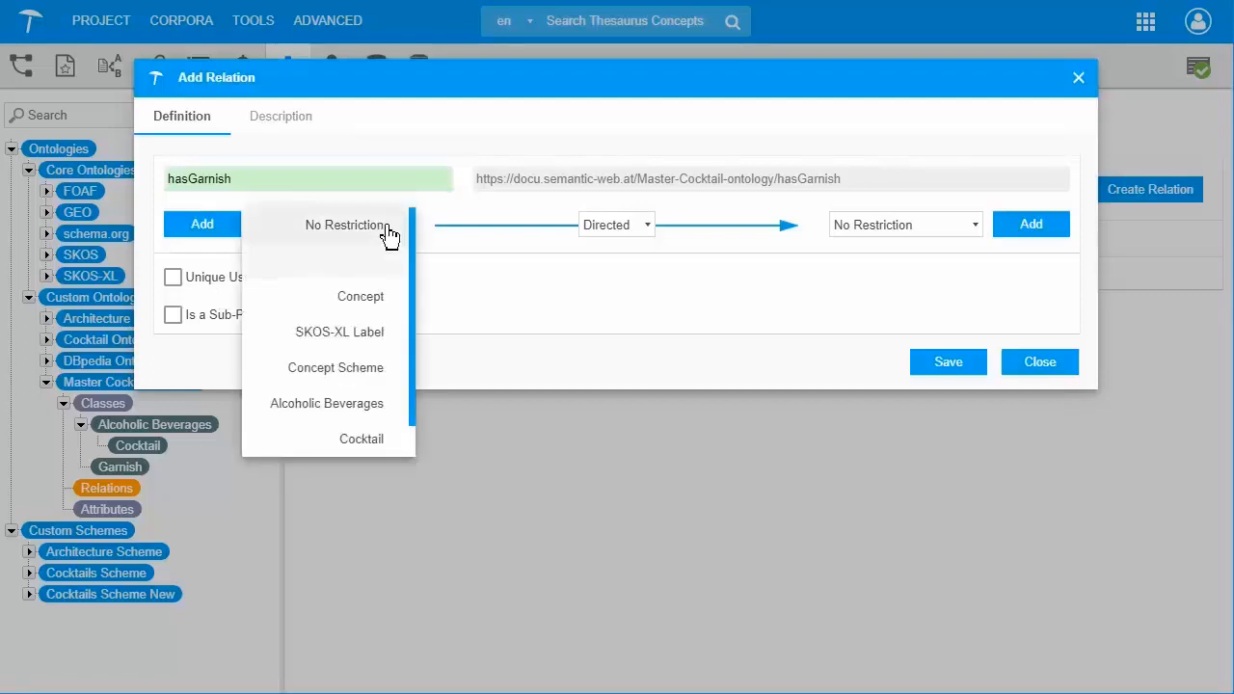
left_click(382, 440)
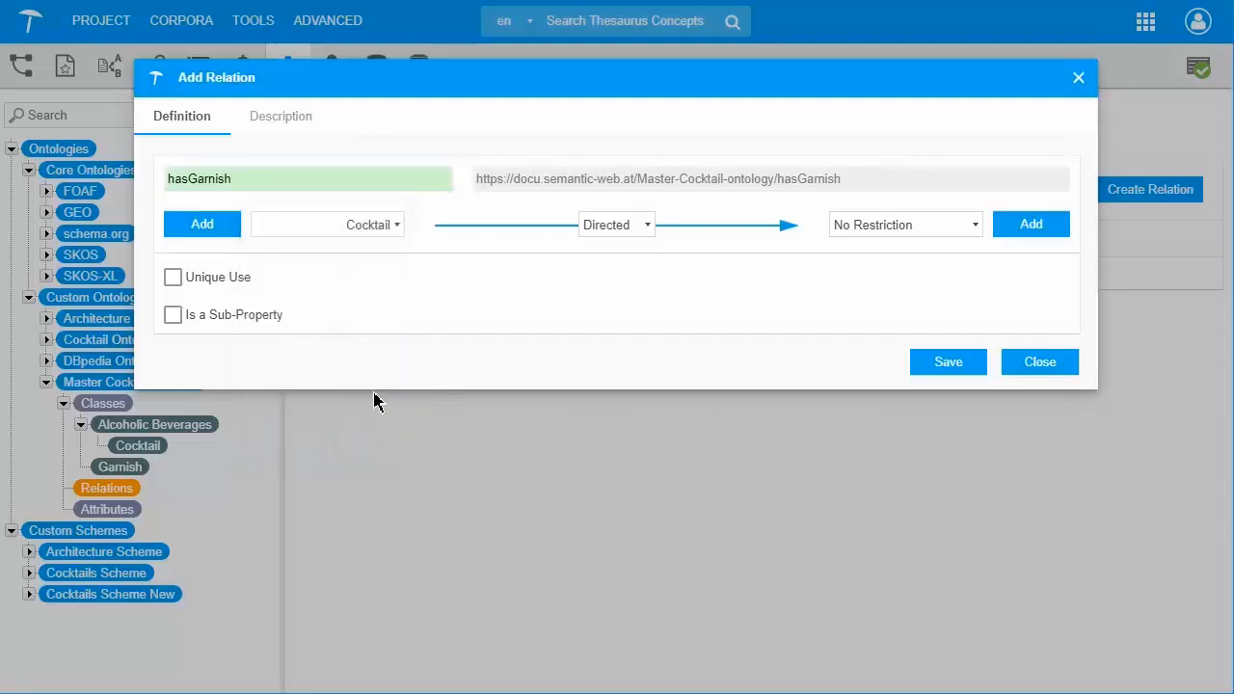
left_click(201, 223)
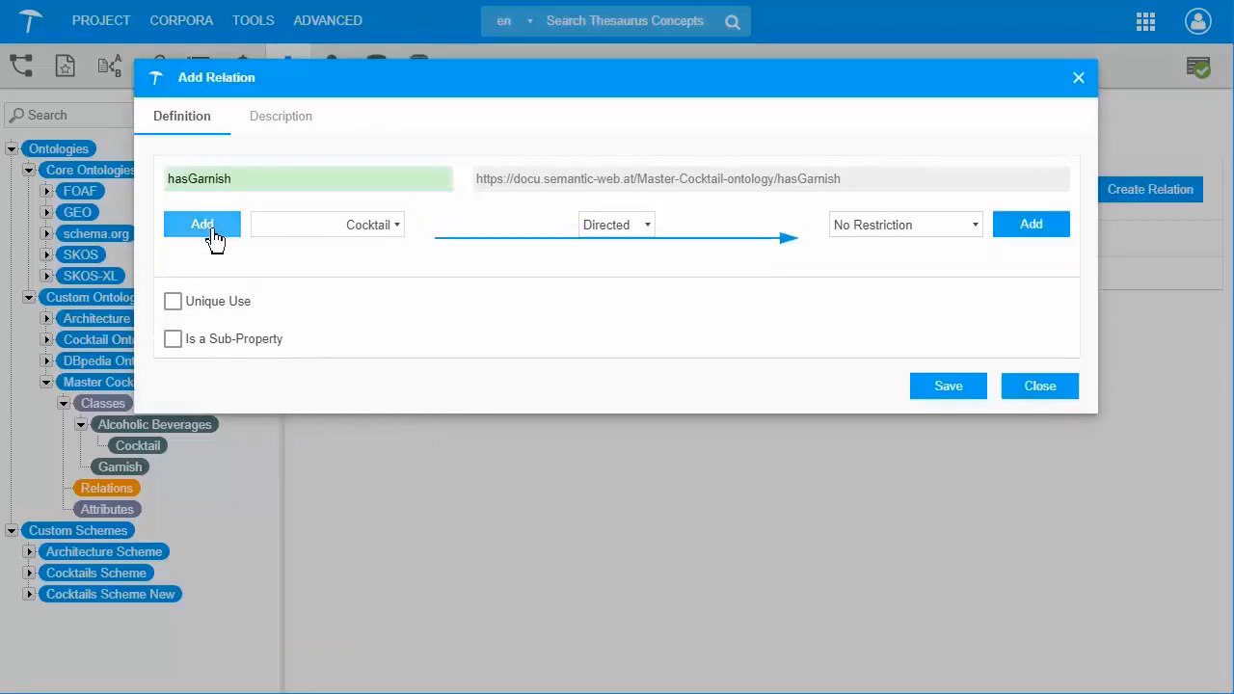
left_click(896, 239)
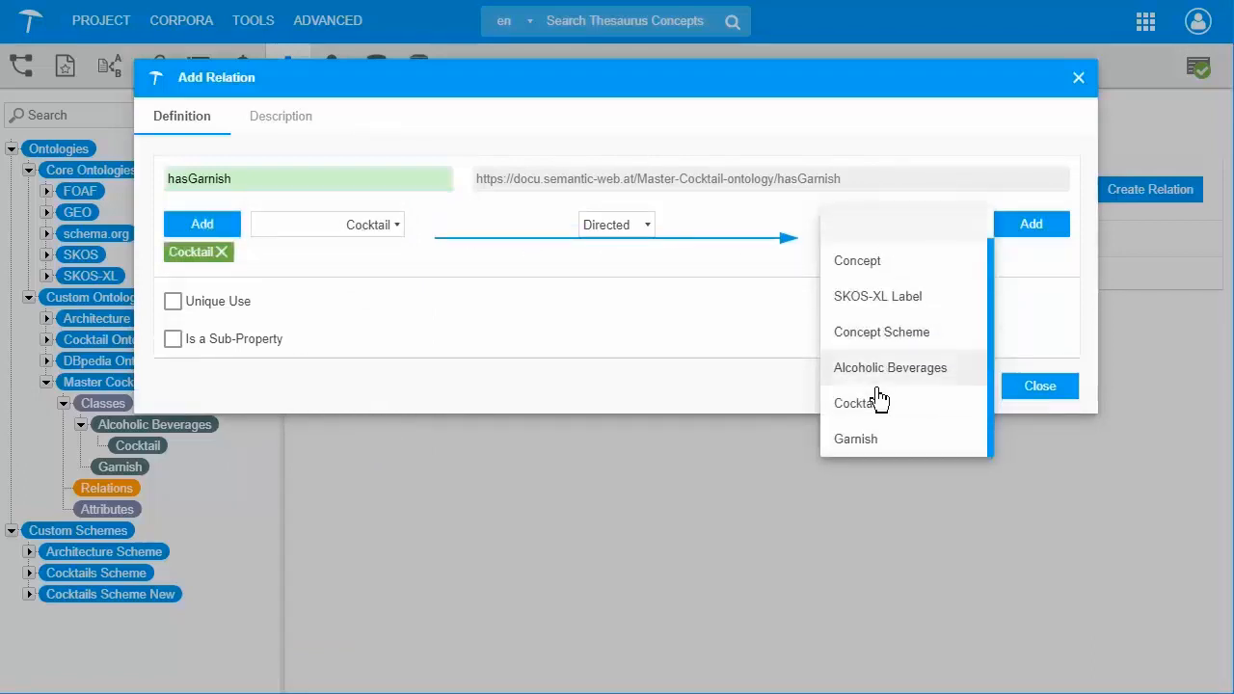
left_click(868, 440)
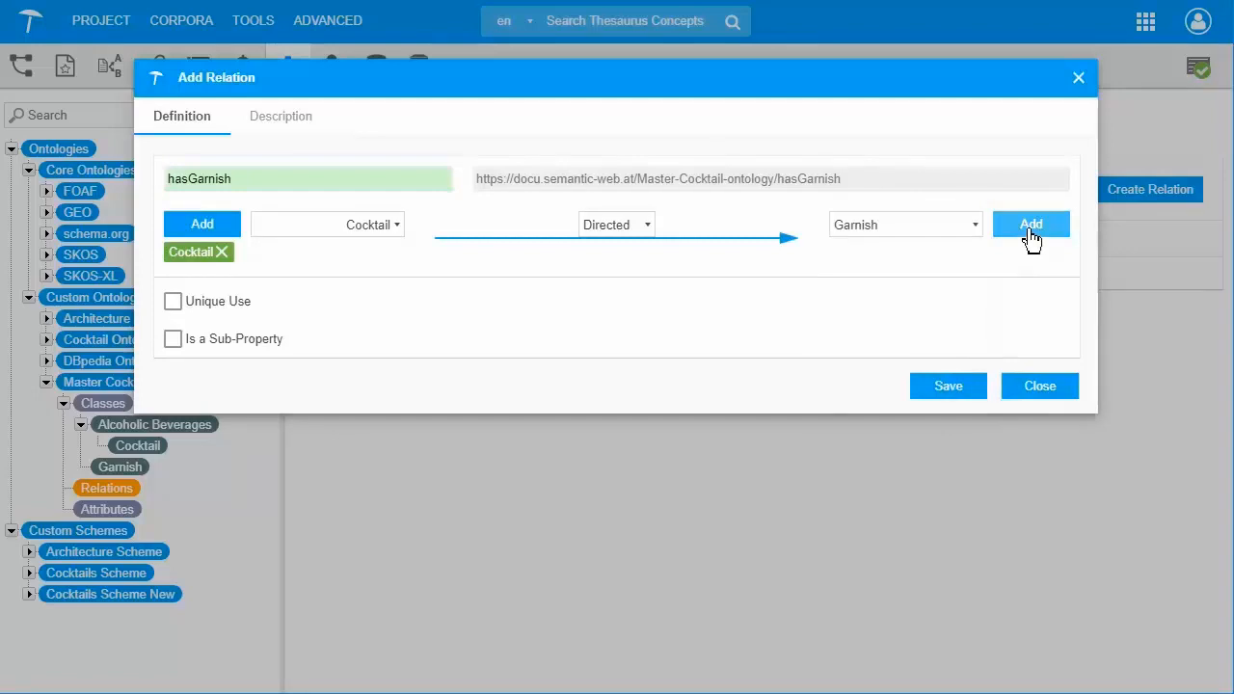
left_click(1031, 231)
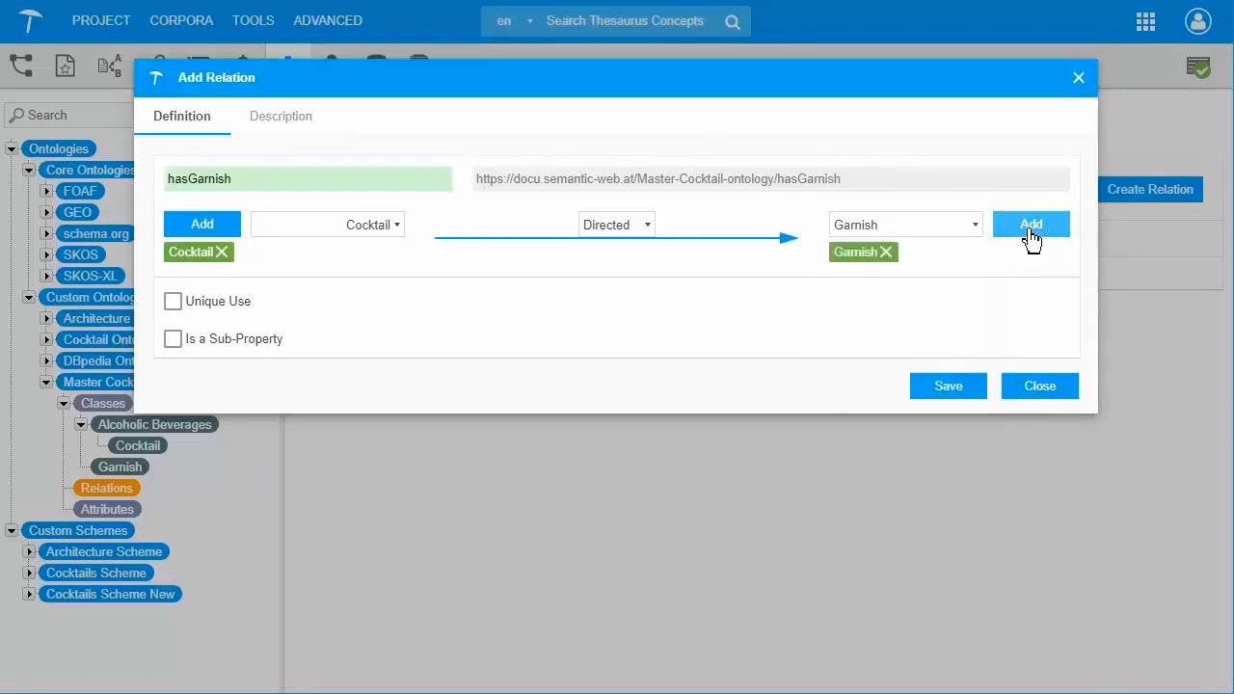
left_click(945, 395)
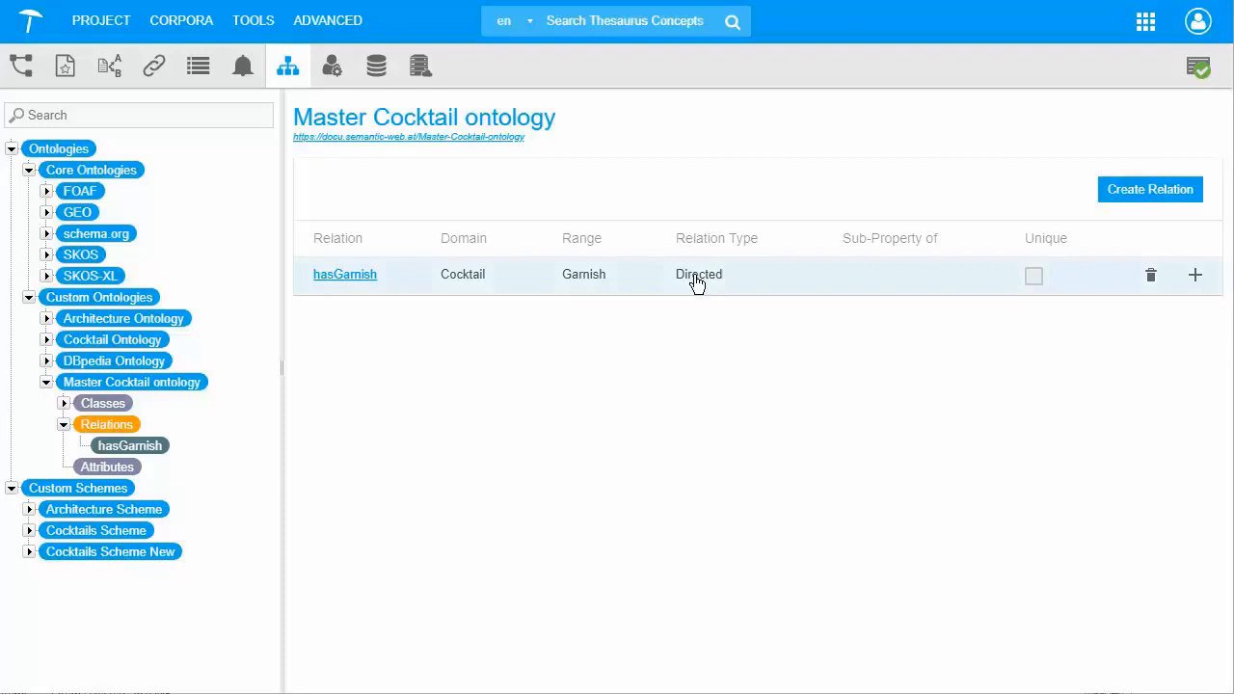
- Add a symmetrical relation named "isVariant" to the Master Cocktail ontology with Cocktail selected as its class, and show the relations list
left_click(1167, 196)
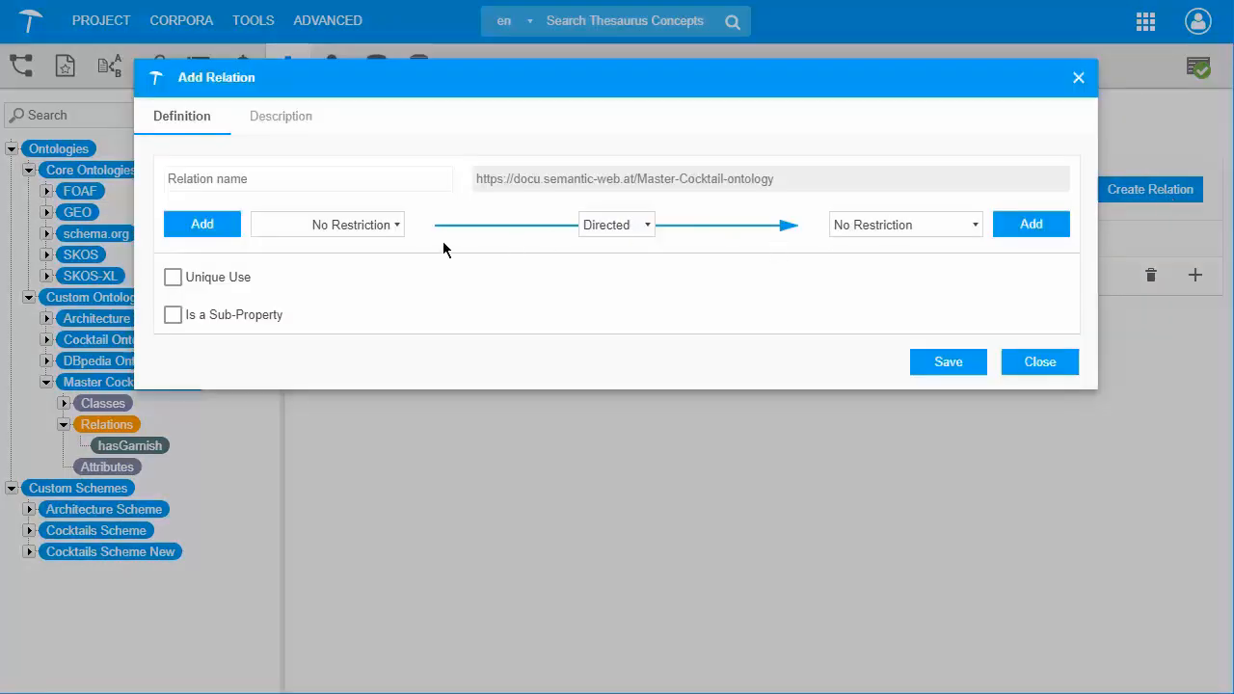
left_click(627, 233)
left_click(622, 268)
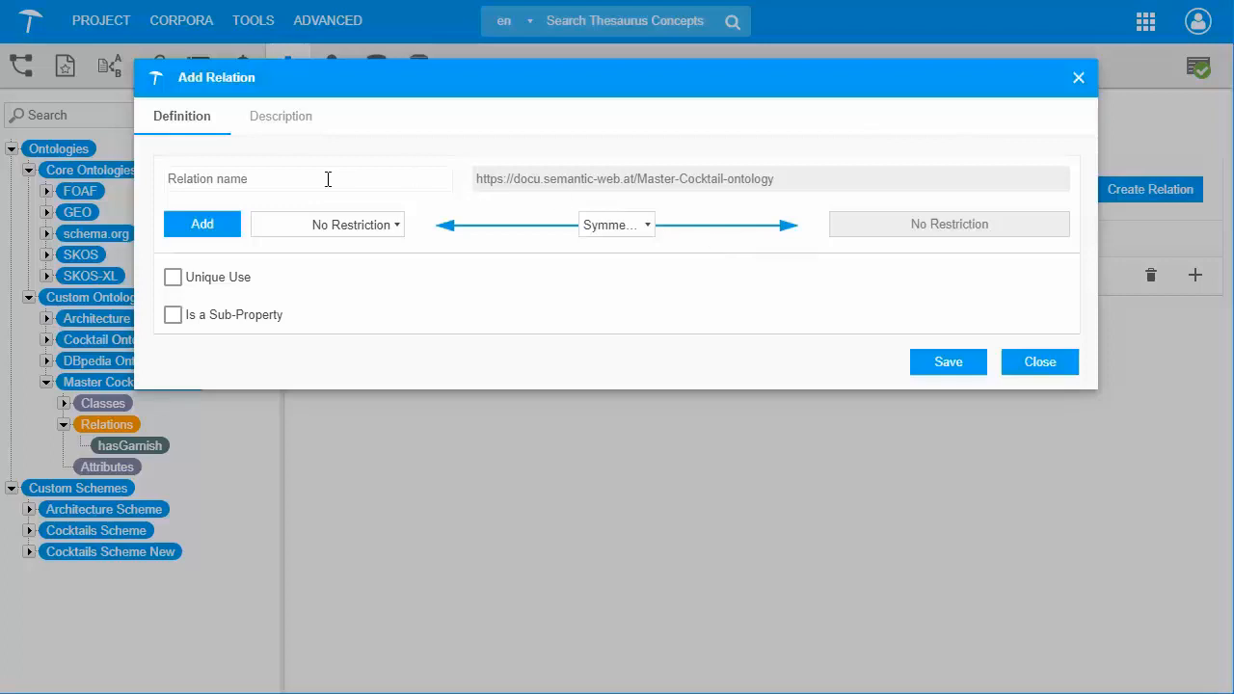
type("i")
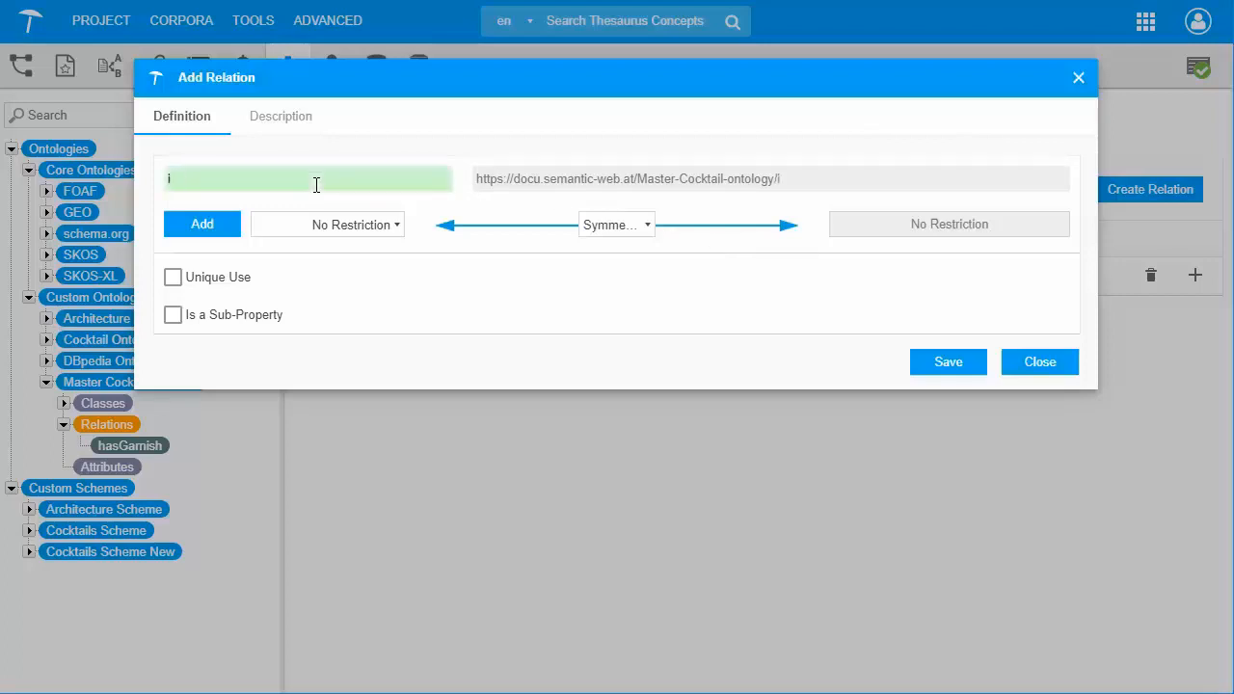
type("sVariant")
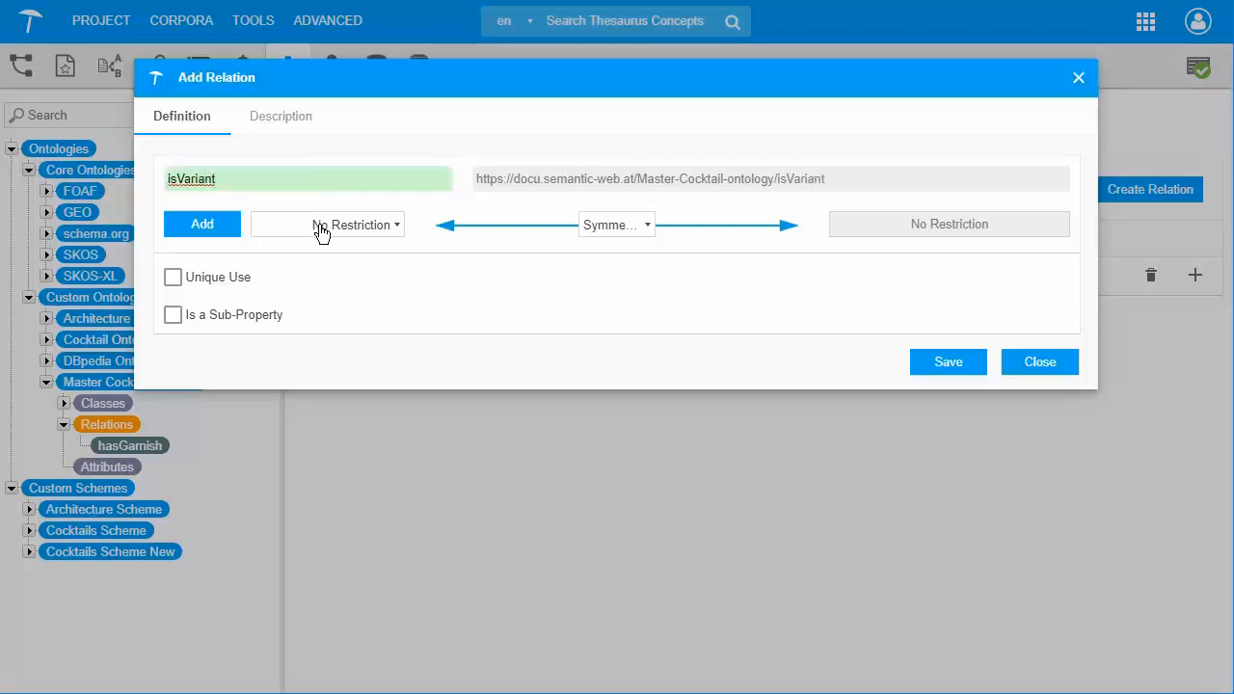
left_click(321, 230)
left_click(361, 440)
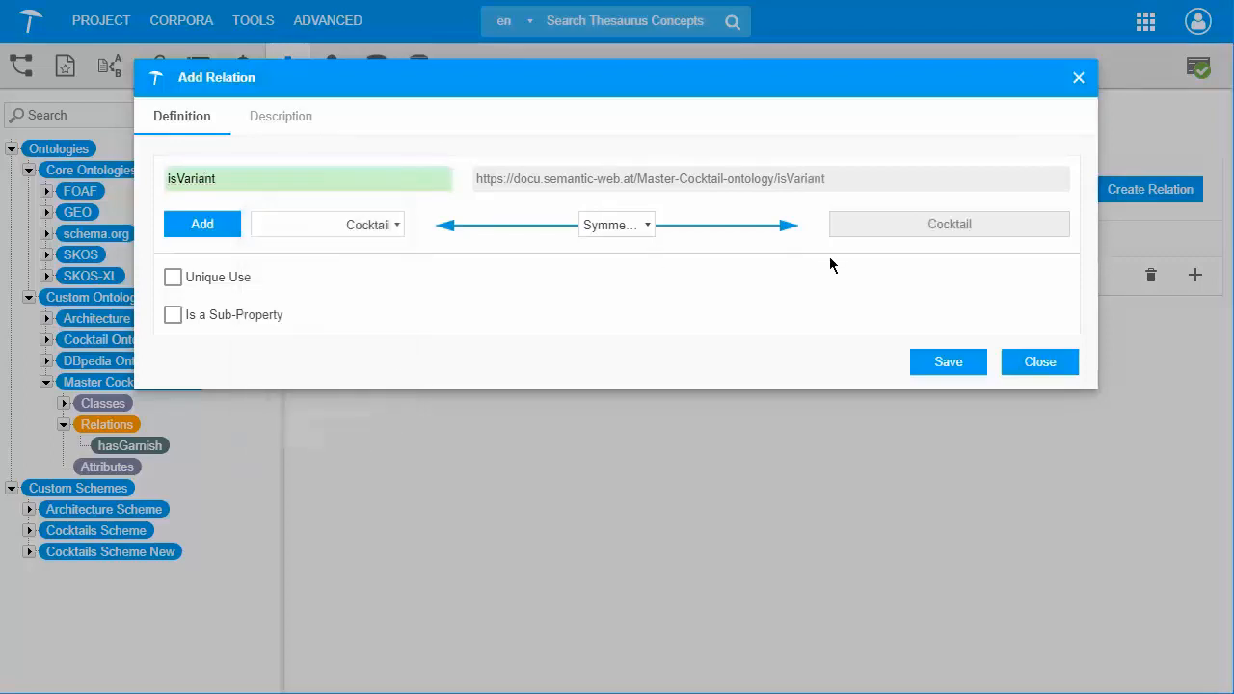
left_click(929, 367)
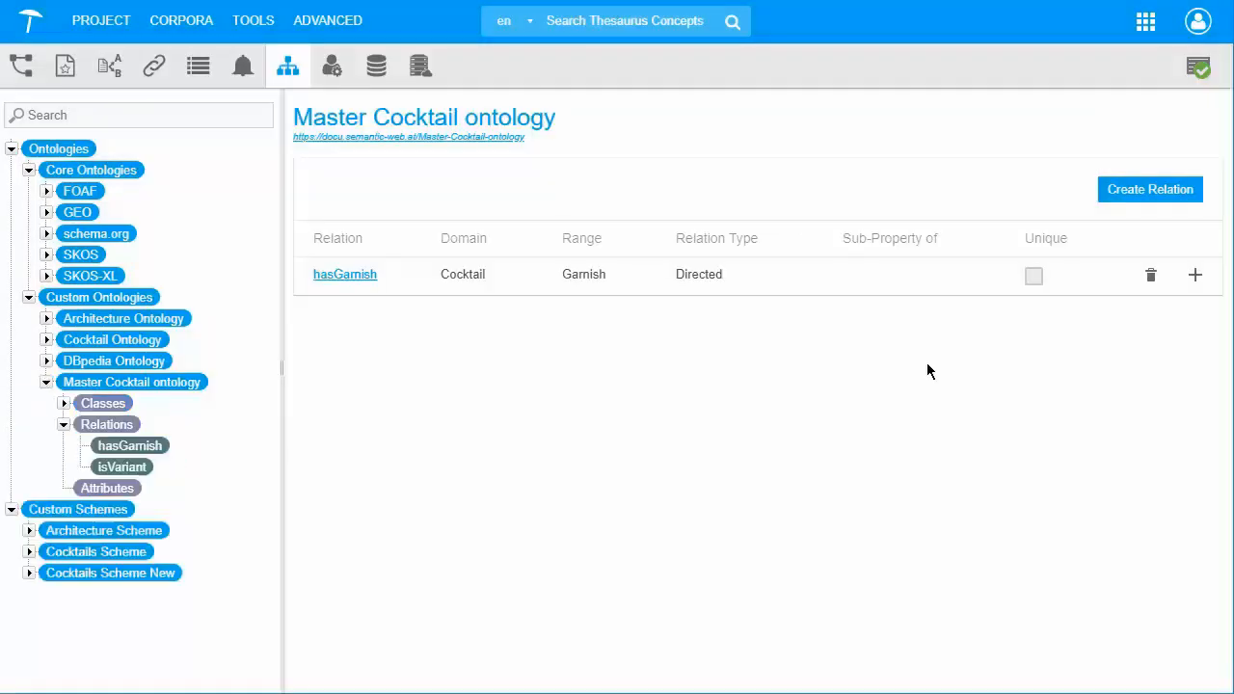
left_click(131, 427)
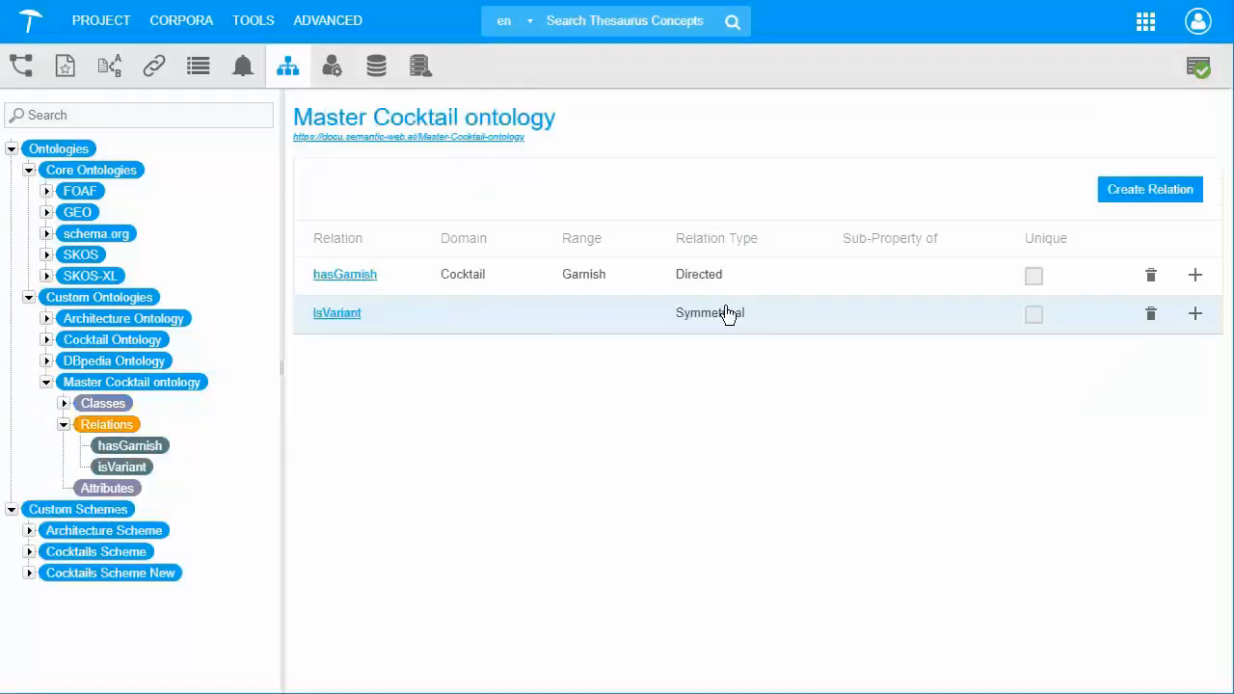
- Start another relation in the Master Cocktail ontology with the relation type Inverse, named "hasGarnish"
left_click(1156, 189)
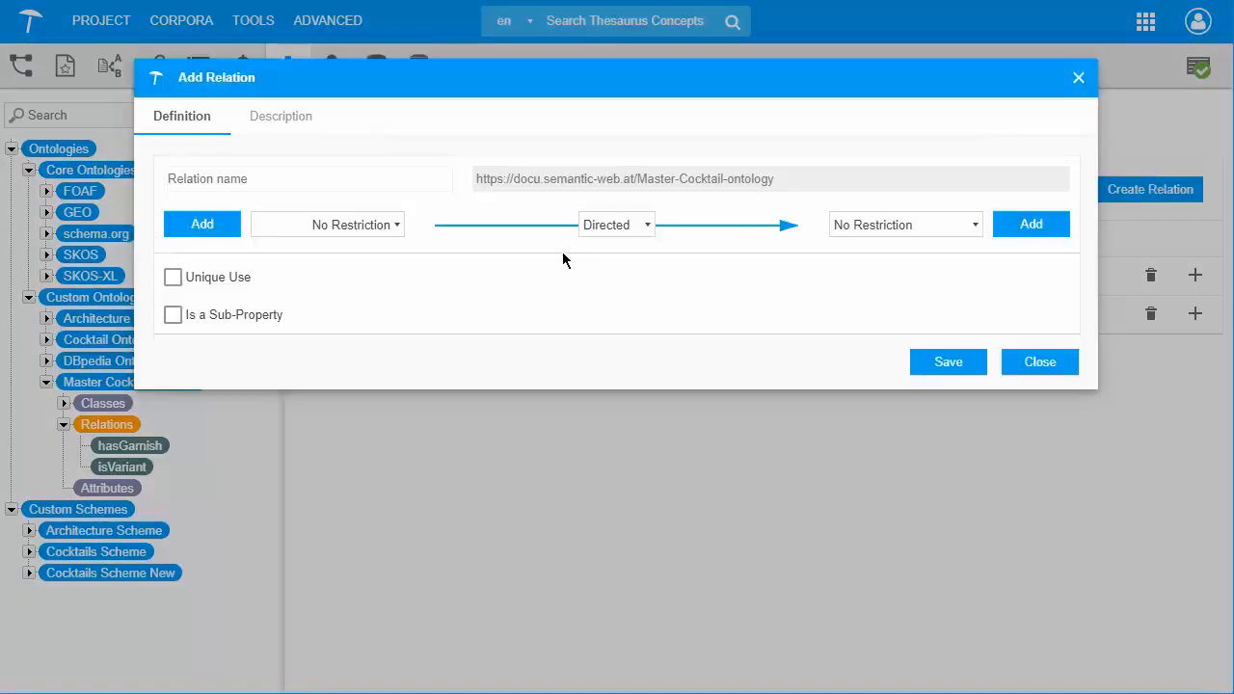
left_click(603, 229)
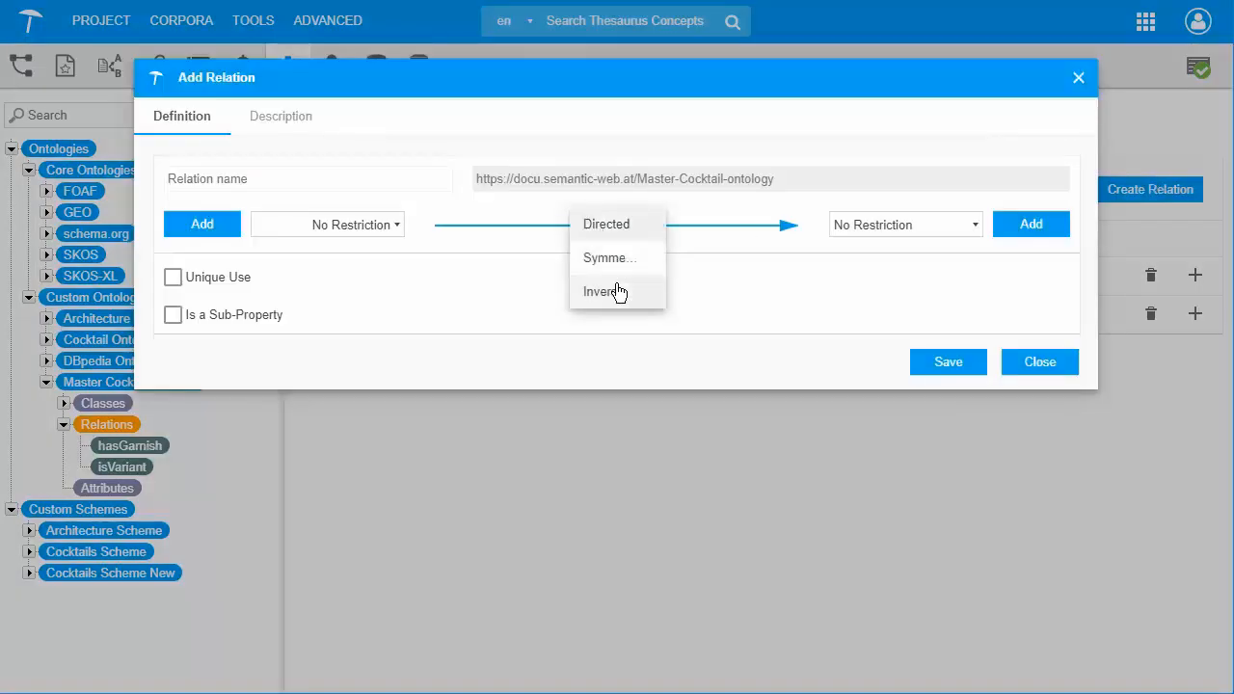
left_click(618, 292)
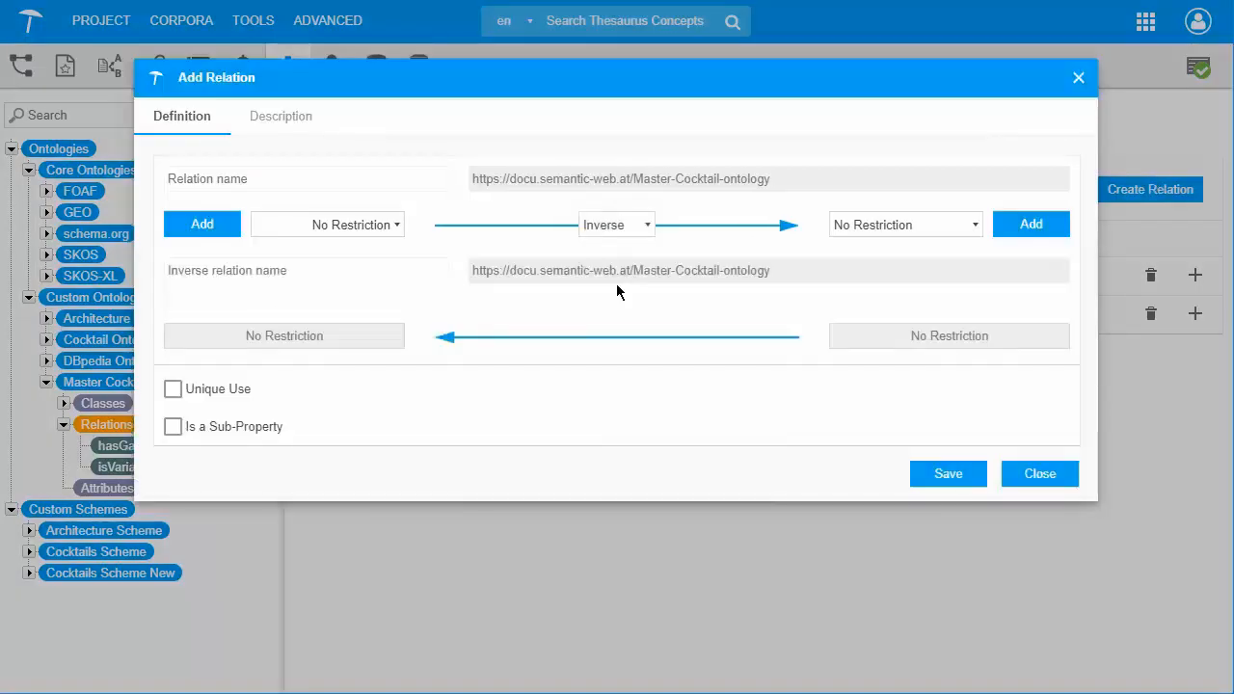
left_click(267, 182)
type("hasGarnish")
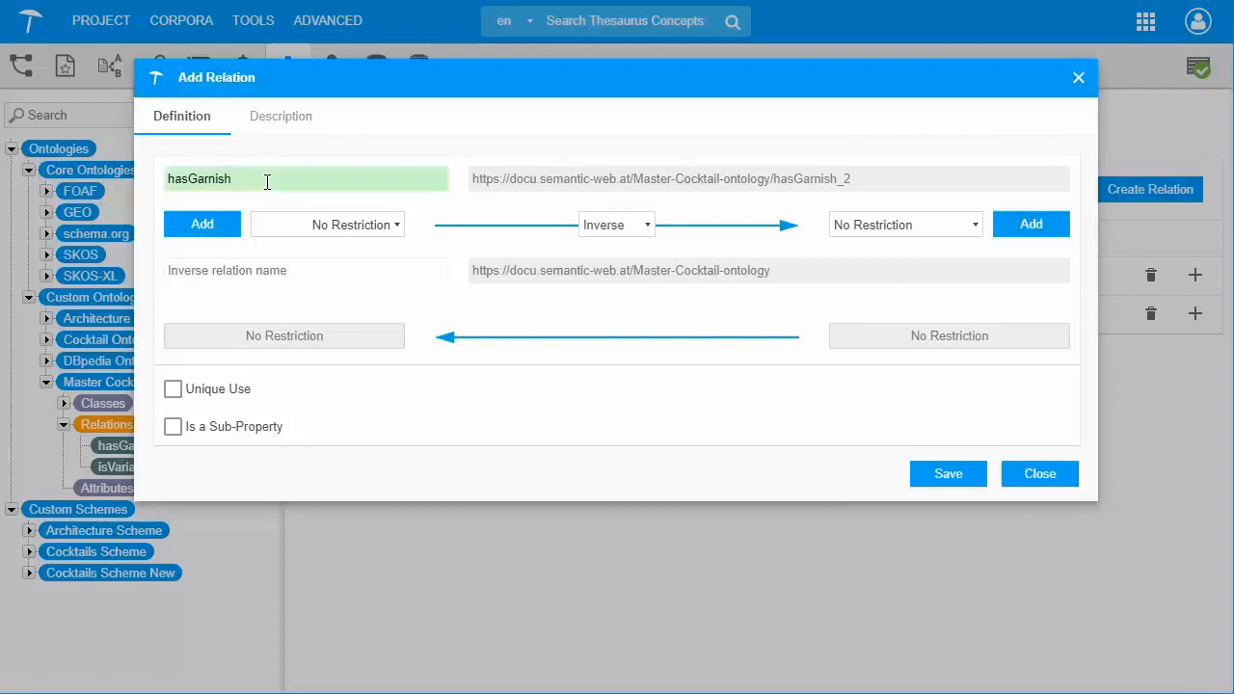
- Restrict the inverse-type hasGarnish relation by adding Cocktail as its domain and Garnish as its range
left_click(365, 232)
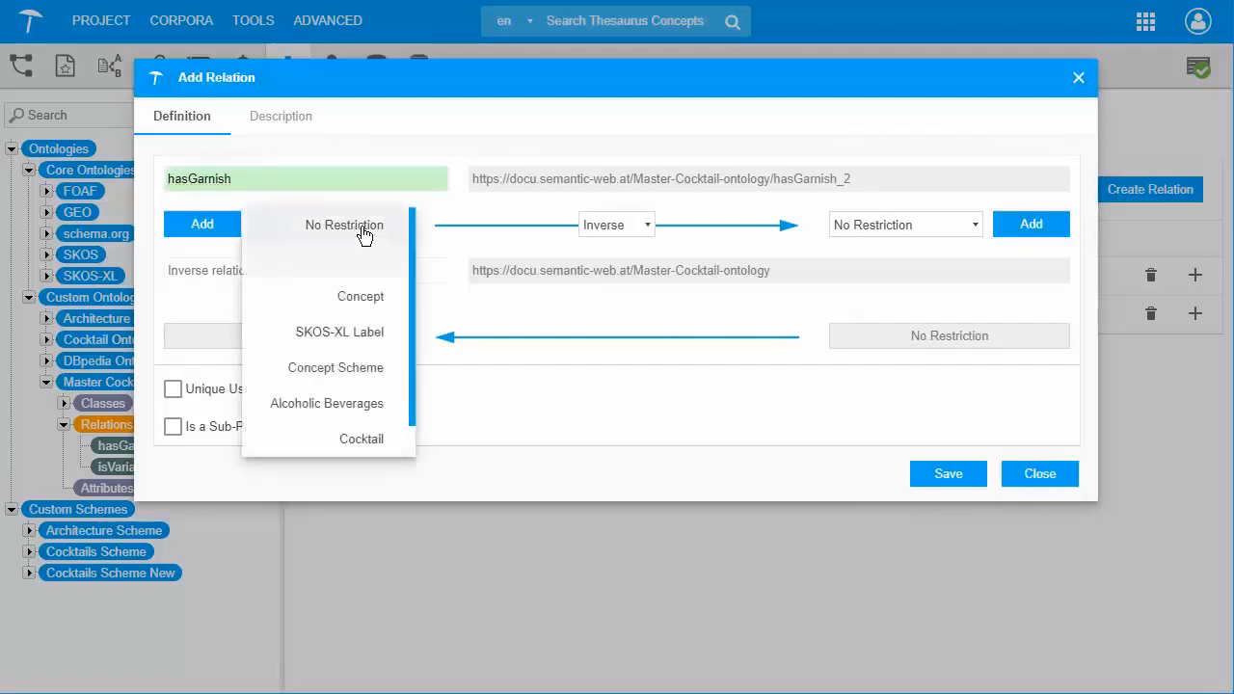
left_click(372, 437)
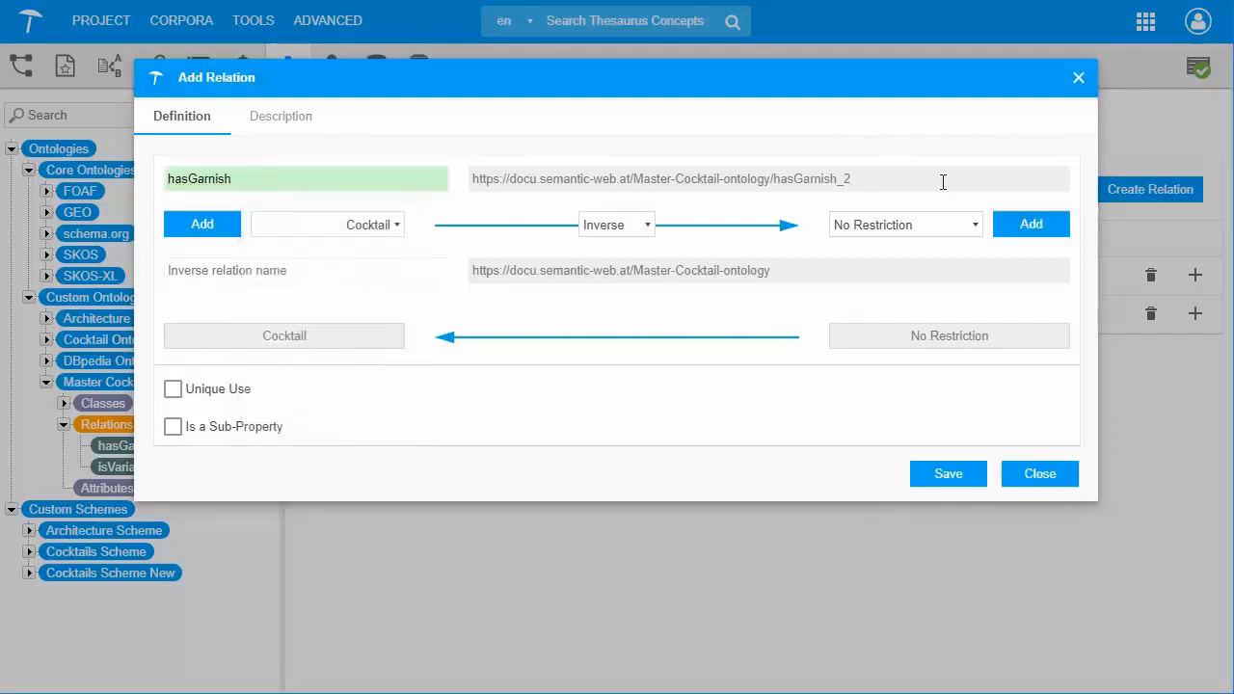
left_click(926, 226)
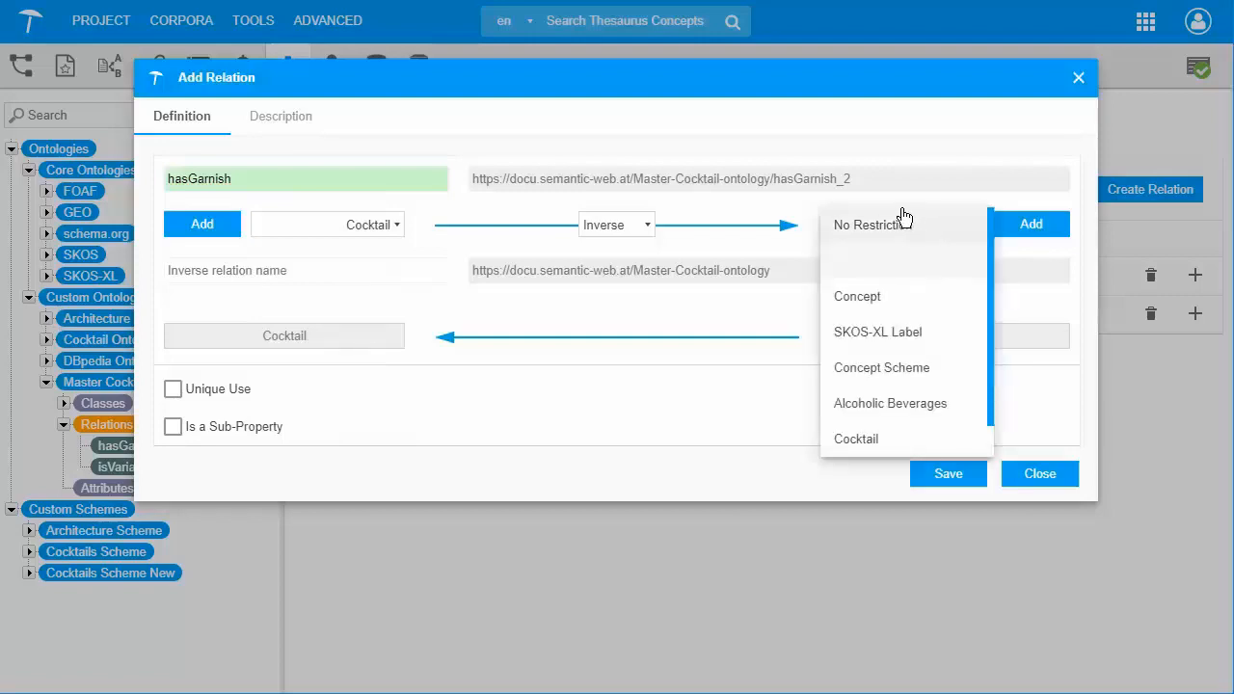
scroll(882, 325, "down", 1)
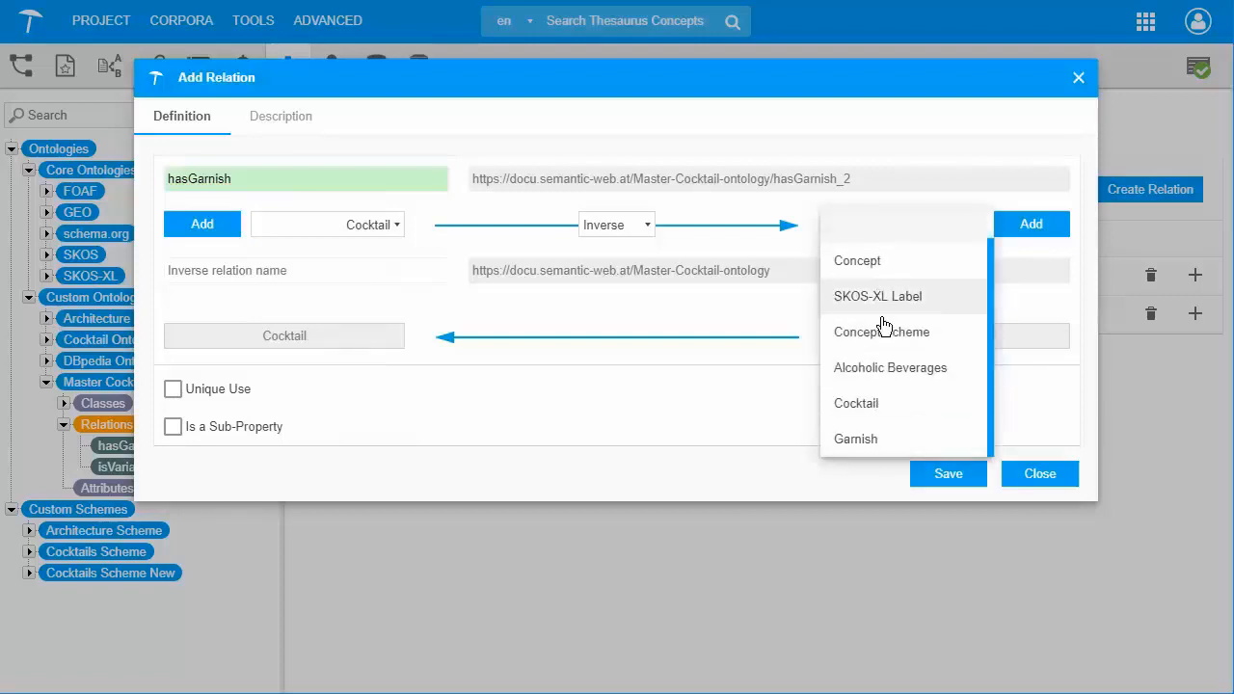
left_click(862, 437)
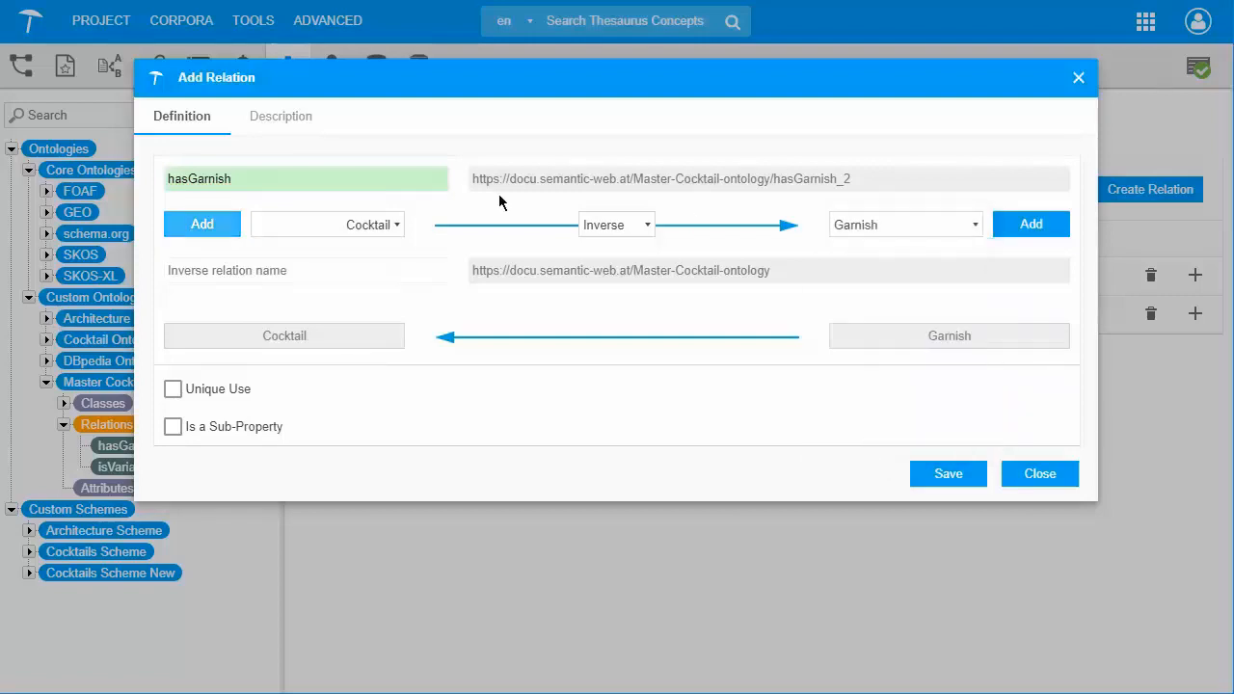
left_click(199, 232)
left_click(1045, 233)
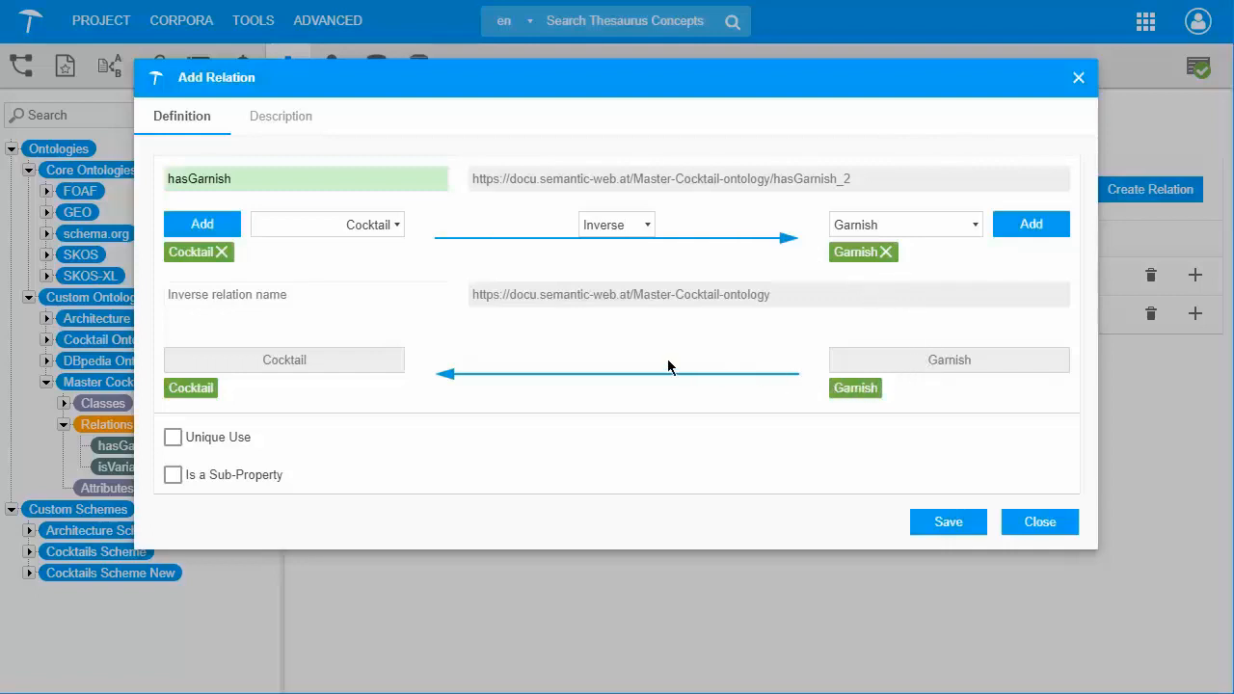
- Name the inverse relation "isServed" and save the relation pair
left_click(187, 302)
type("isServed")
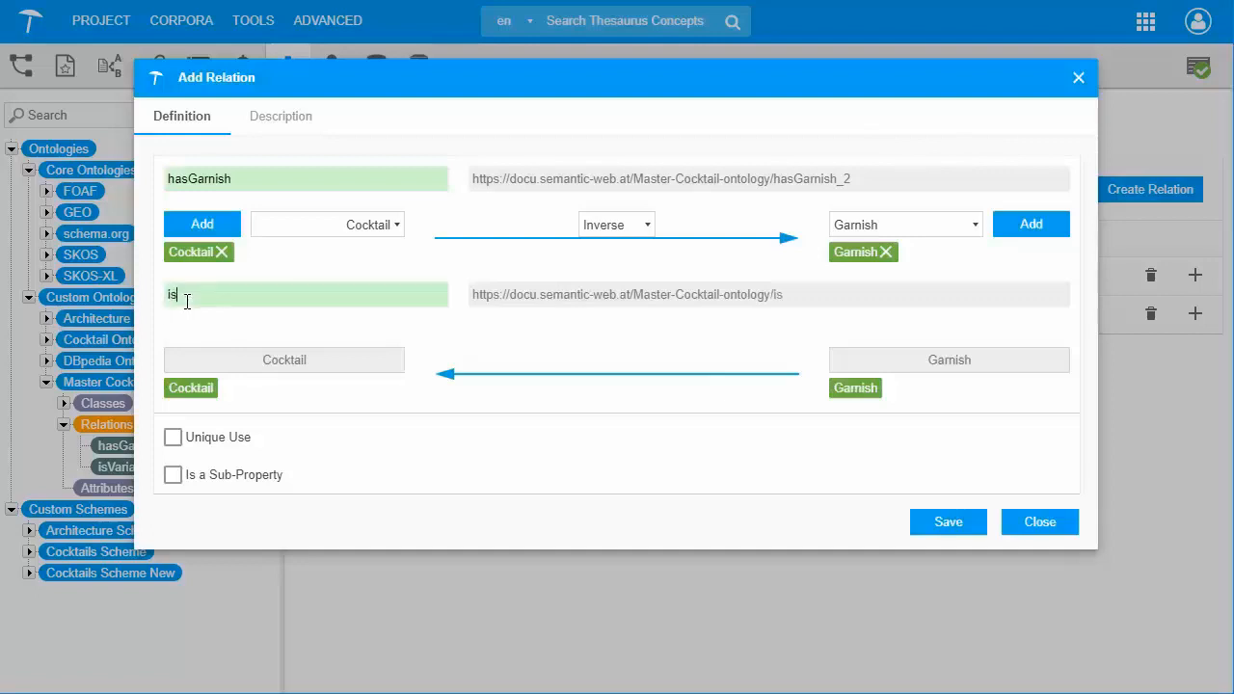
left_click(951, 522)
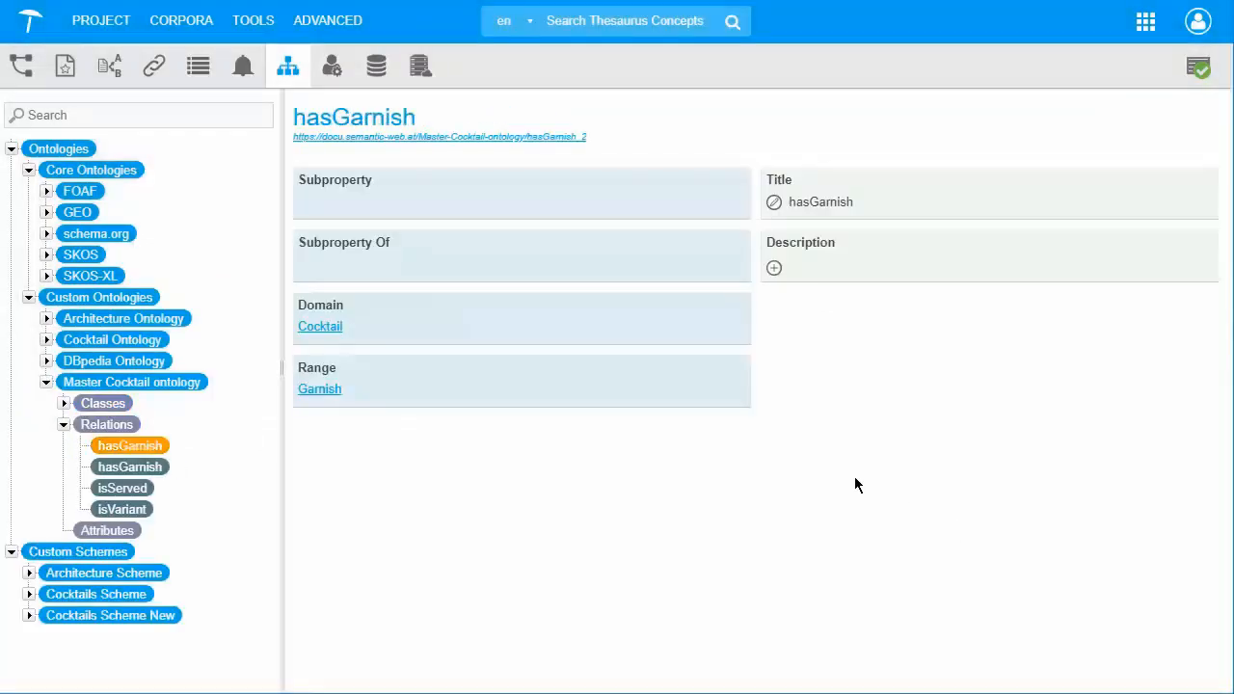
- Delete the directed hasGarnish relation from the Master Cocktail ontology's relations
left_click(135, 424)
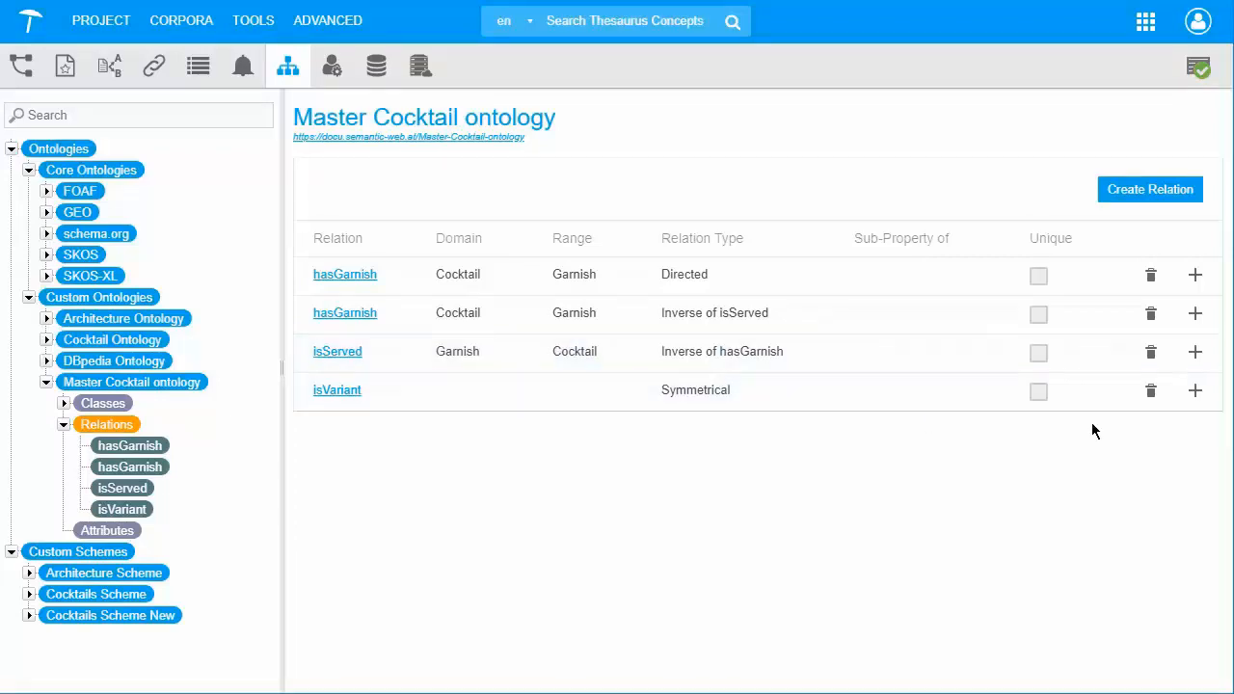
left_click(1151, 276)
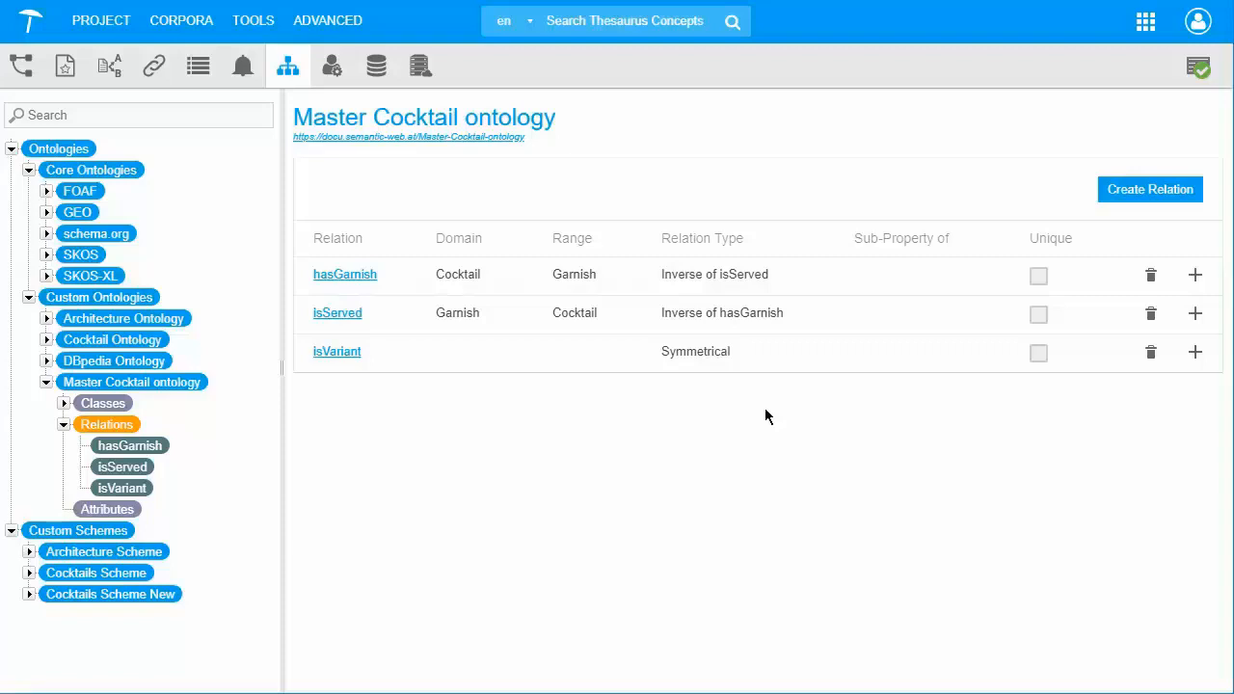
- Start a new attribute in the Master Cocktail ontology with the label "servedFrozen" and the type Boolean
left_click(189, 384)
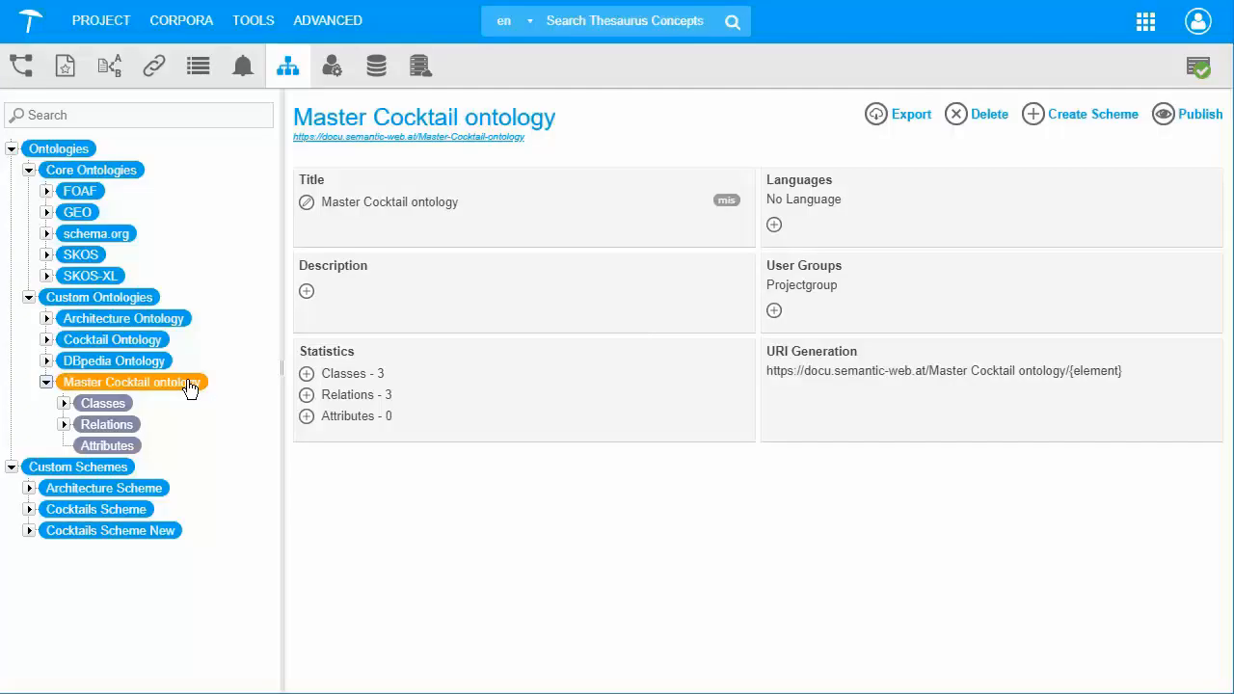
left_click(108, 446)
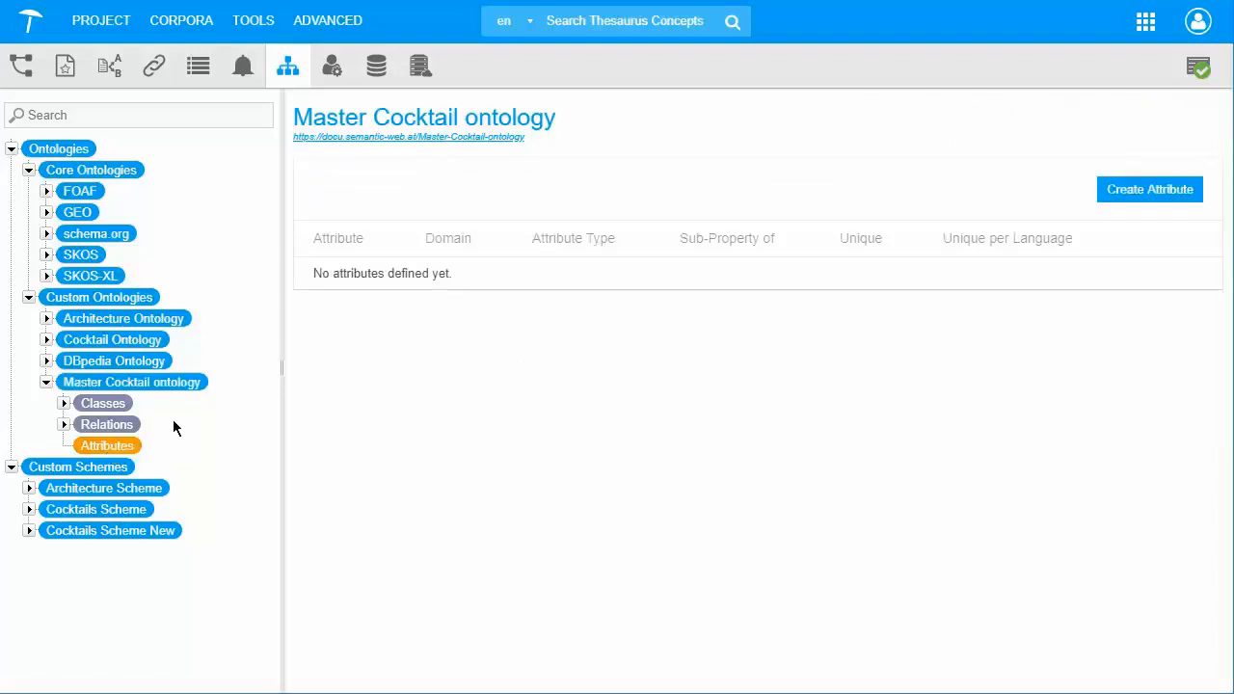
left_click(1149, 192)
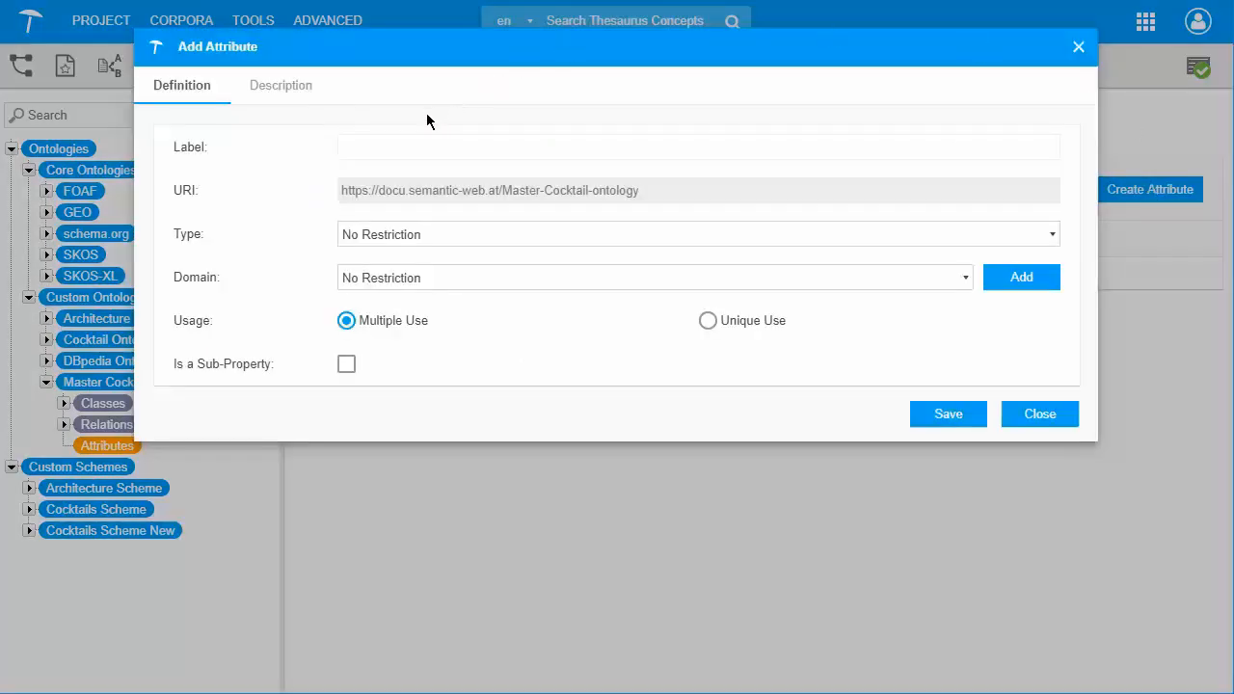
left_click(367, 144)
type("servedFro")
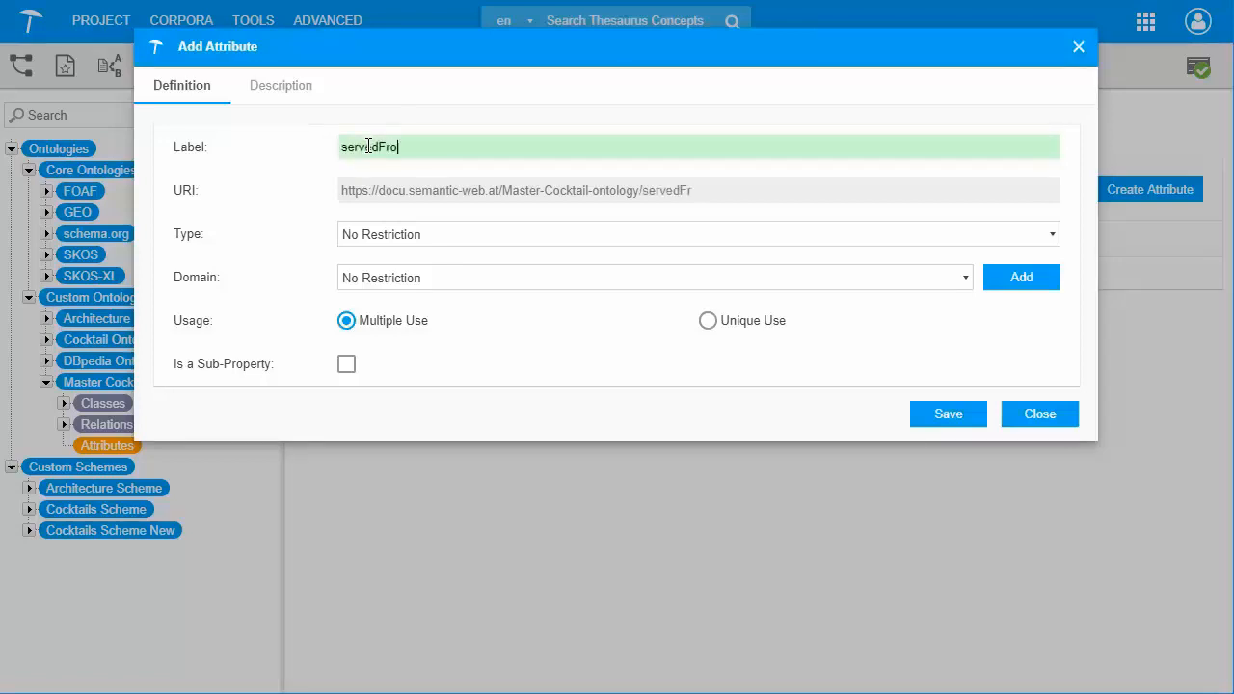
type("zen")
left_click(419, 239)
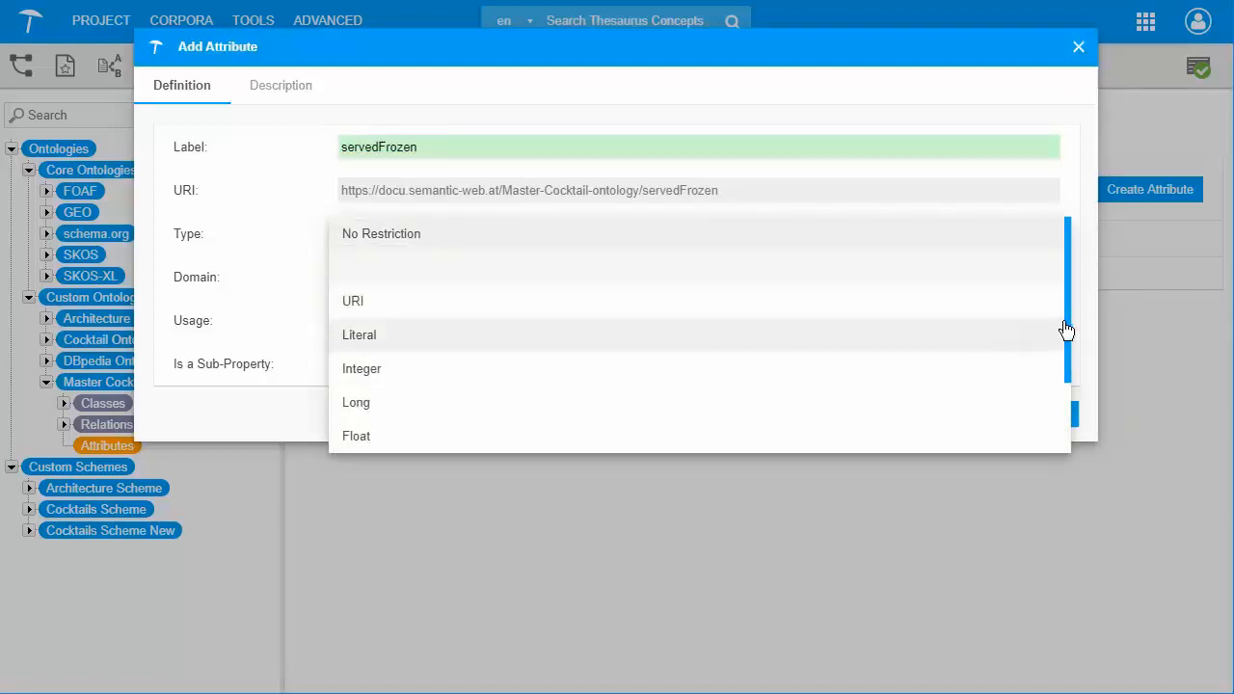
left_click_drag(1068, 323, 1063, 402)
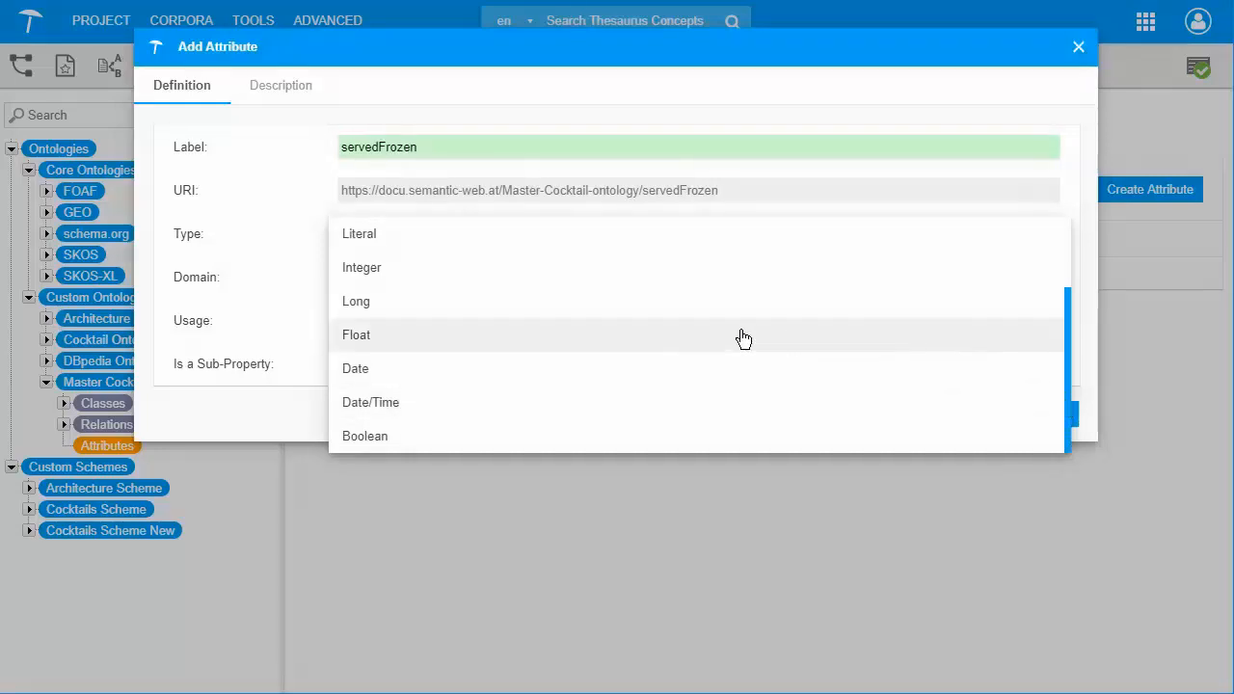
left_click(346, 440)
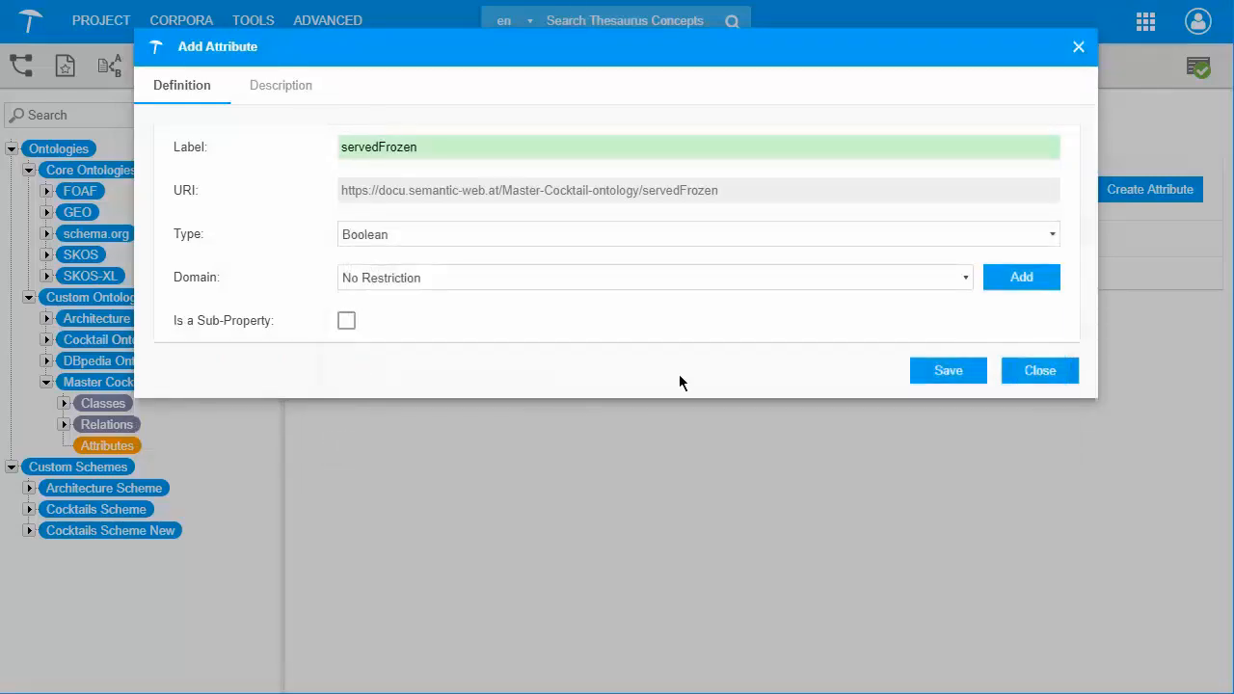
- Add Cocktail as the domain of servedFrozen, save the attribute and show the ontology's attribute list
left_click(621, 283)
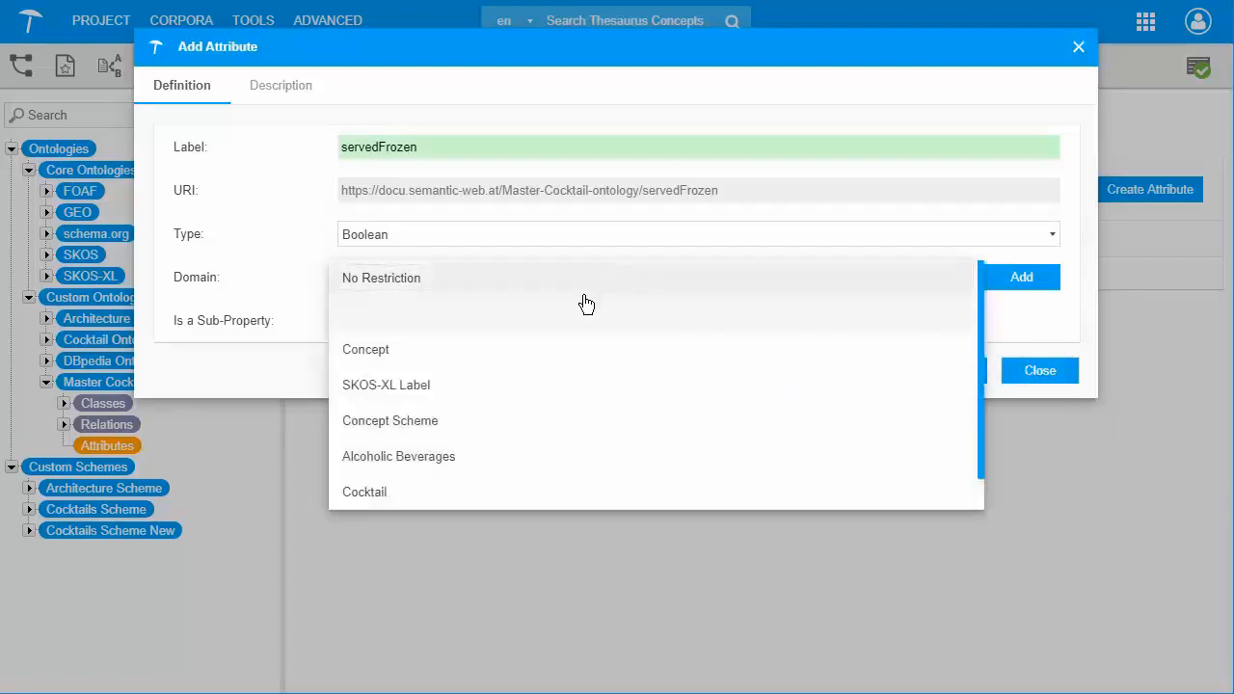
left_click(361, 499)
left_click(999, 282)
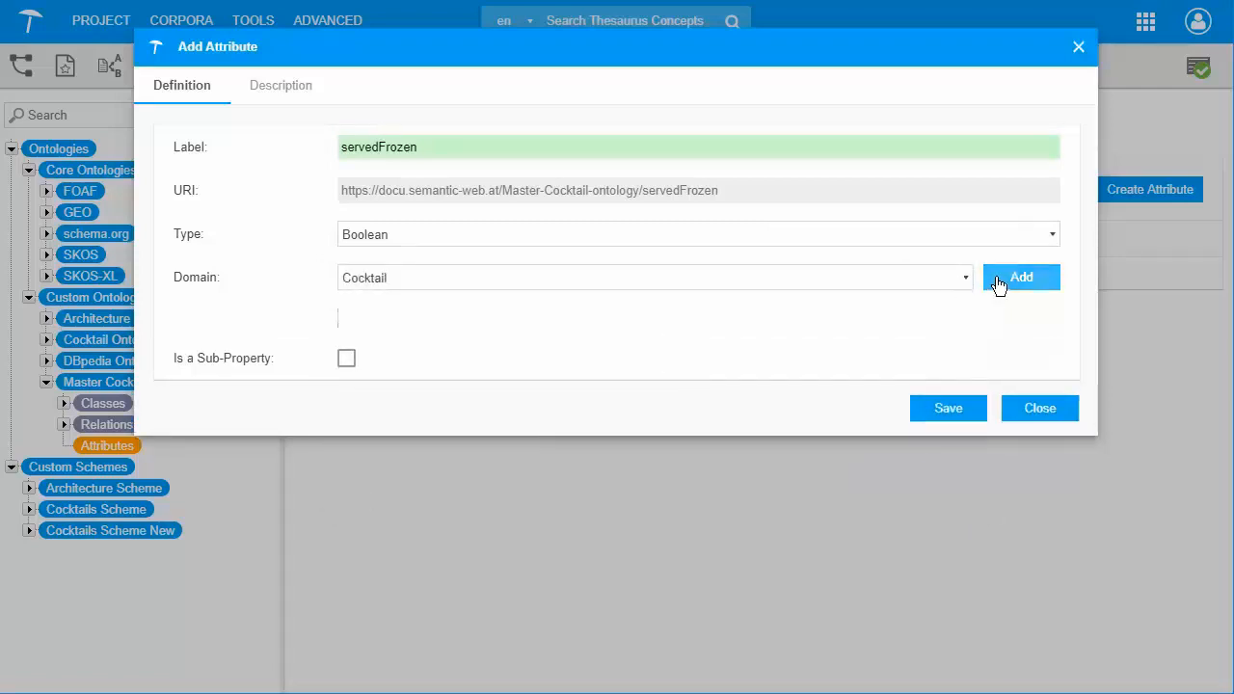
left_click(938, 416)
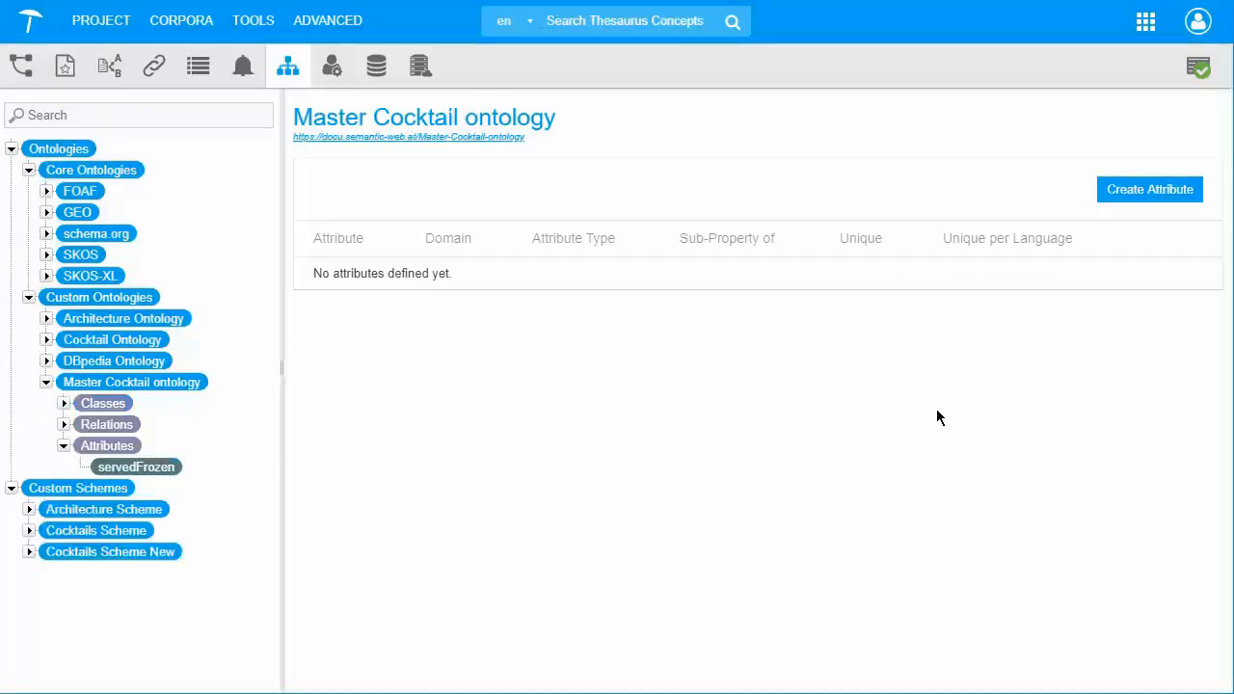
left_click(126, 452)
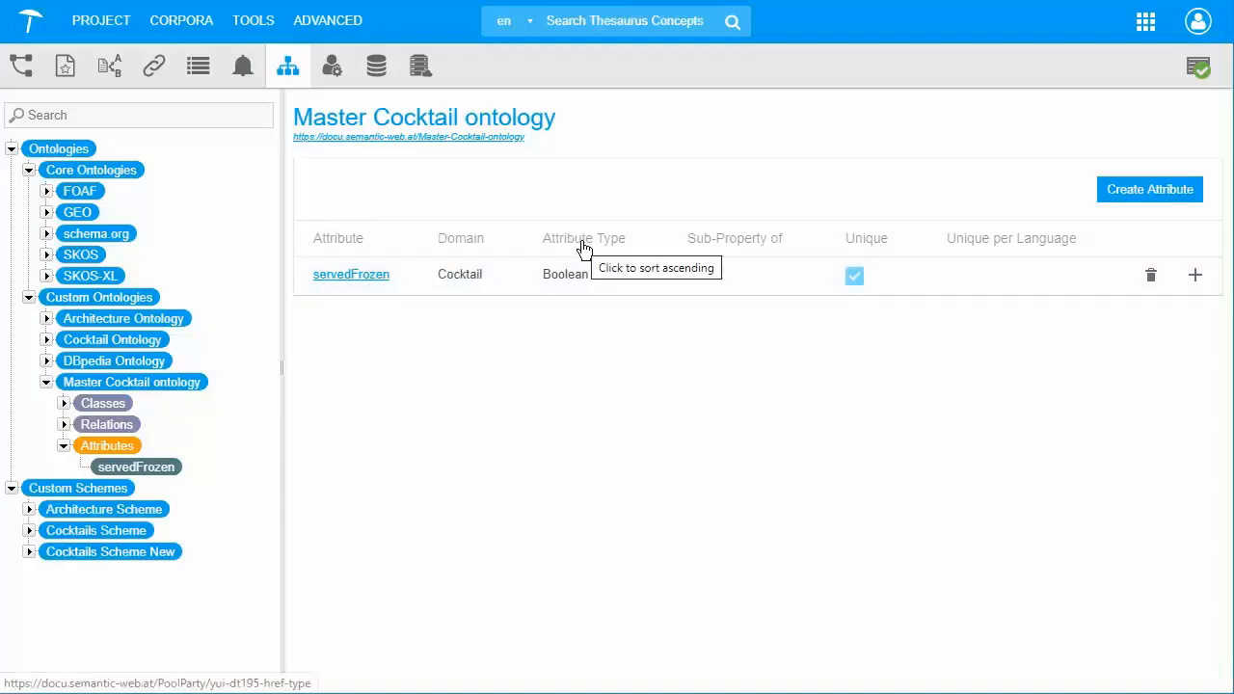
left_click(1154, 190)
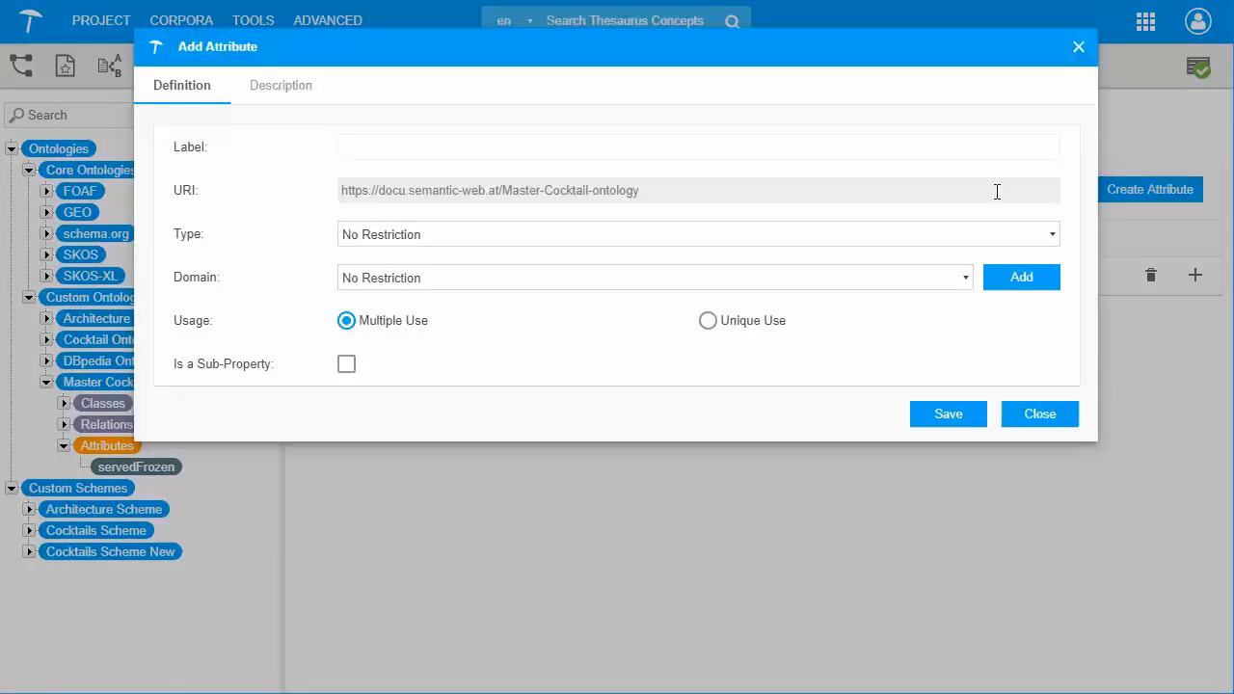
left_click(378, 242)
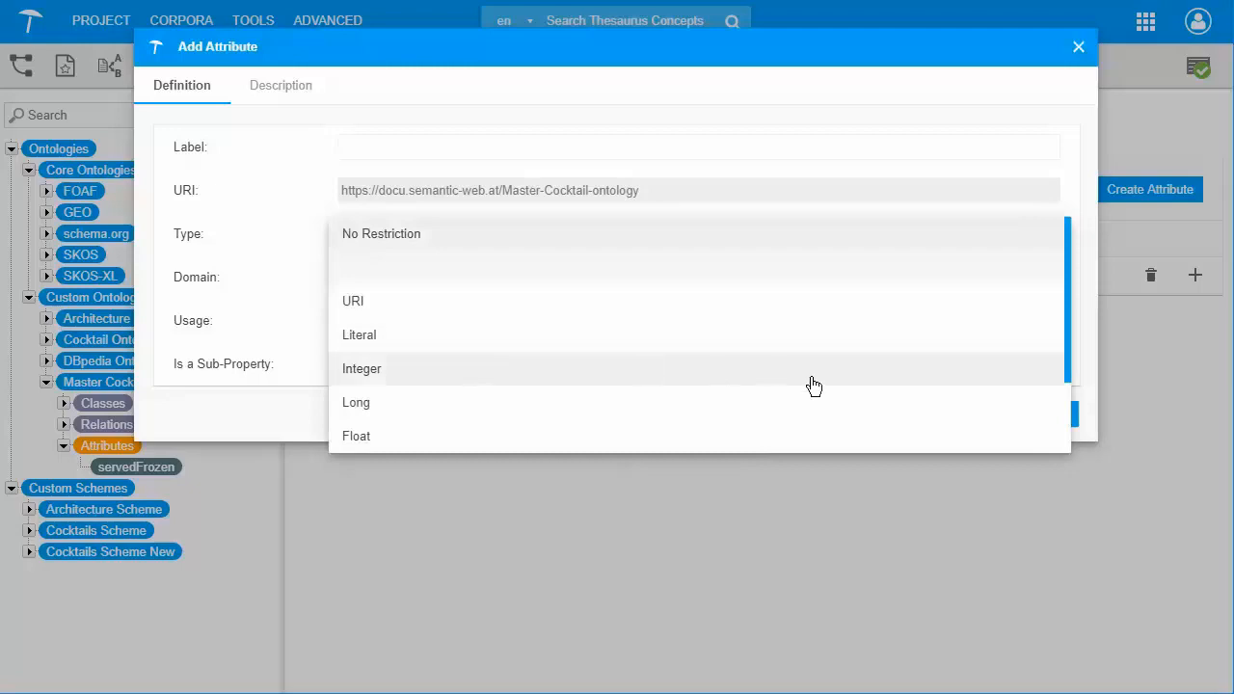
scroll(864, 359, "down", 2)
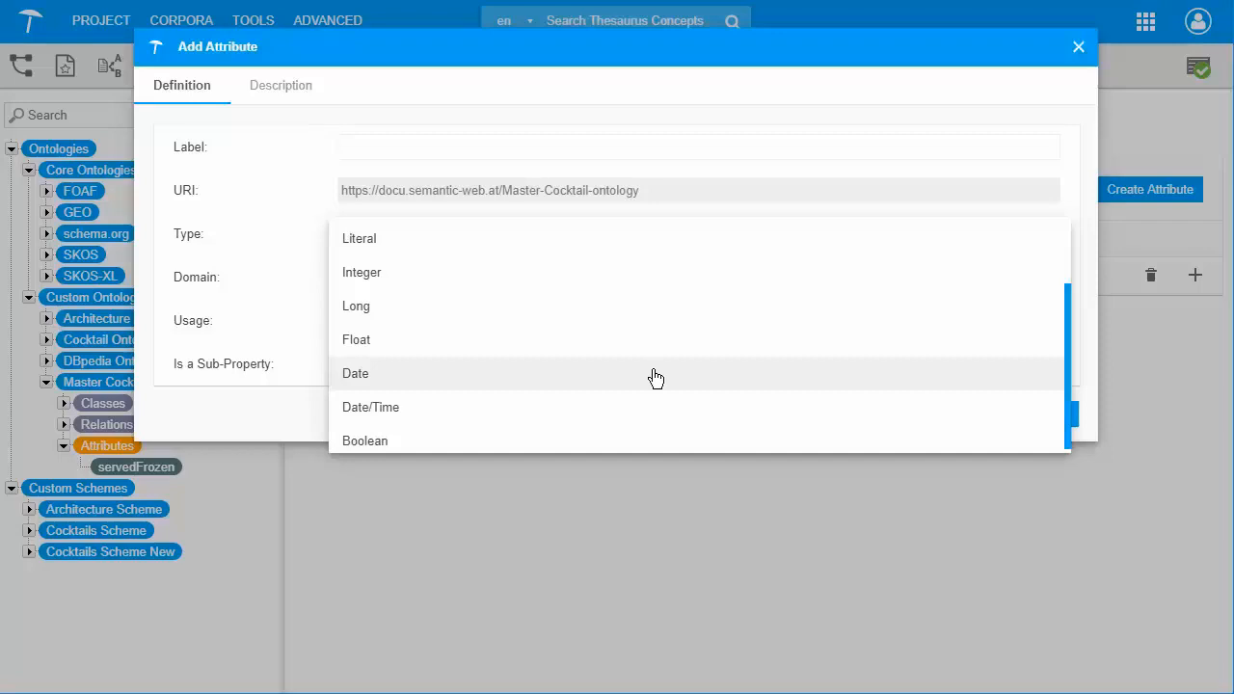
left_click(399, 374)
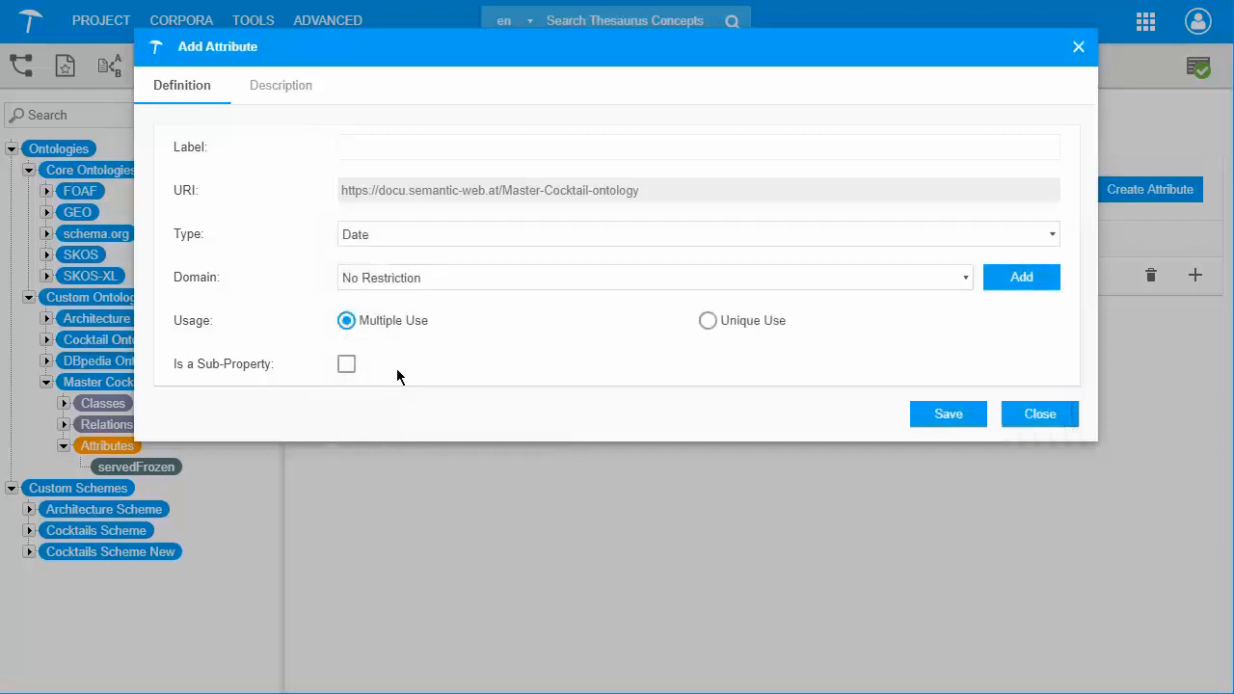
left_click(709, 321)
left_click(346, 321)
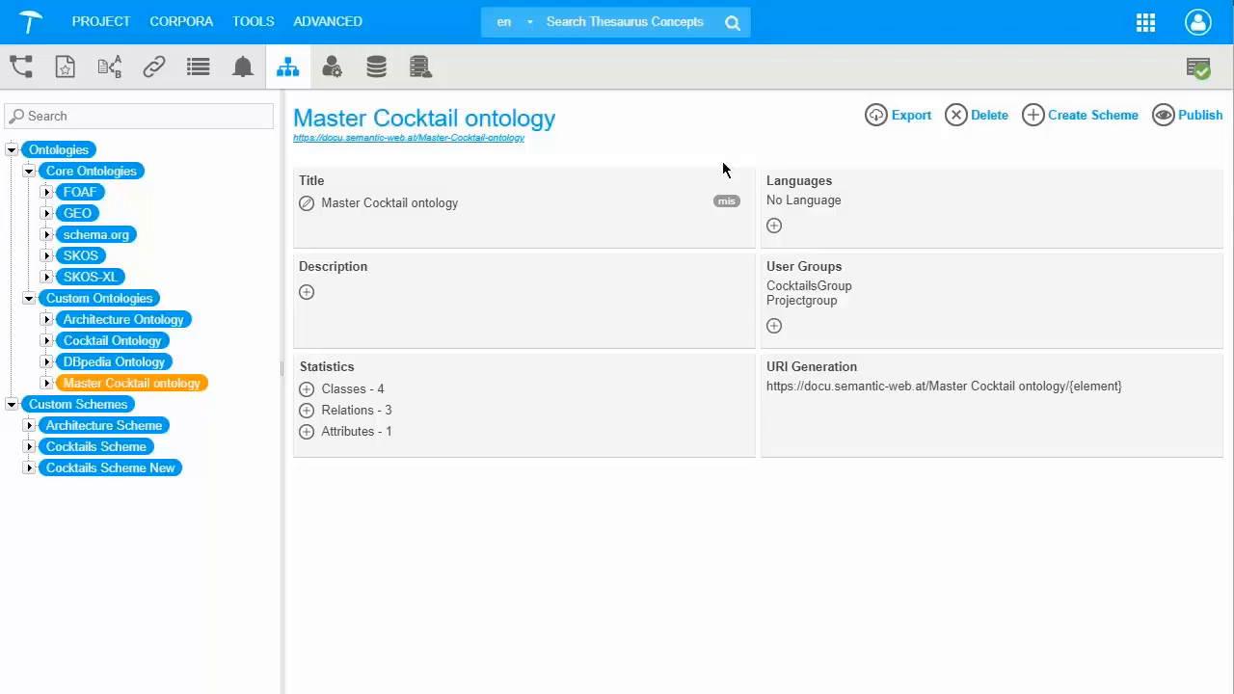
- Create a custom scheme titled "Cocktail recommender scheme" from the Master Cocktail ontology and open its details
left_click(1073, 123)
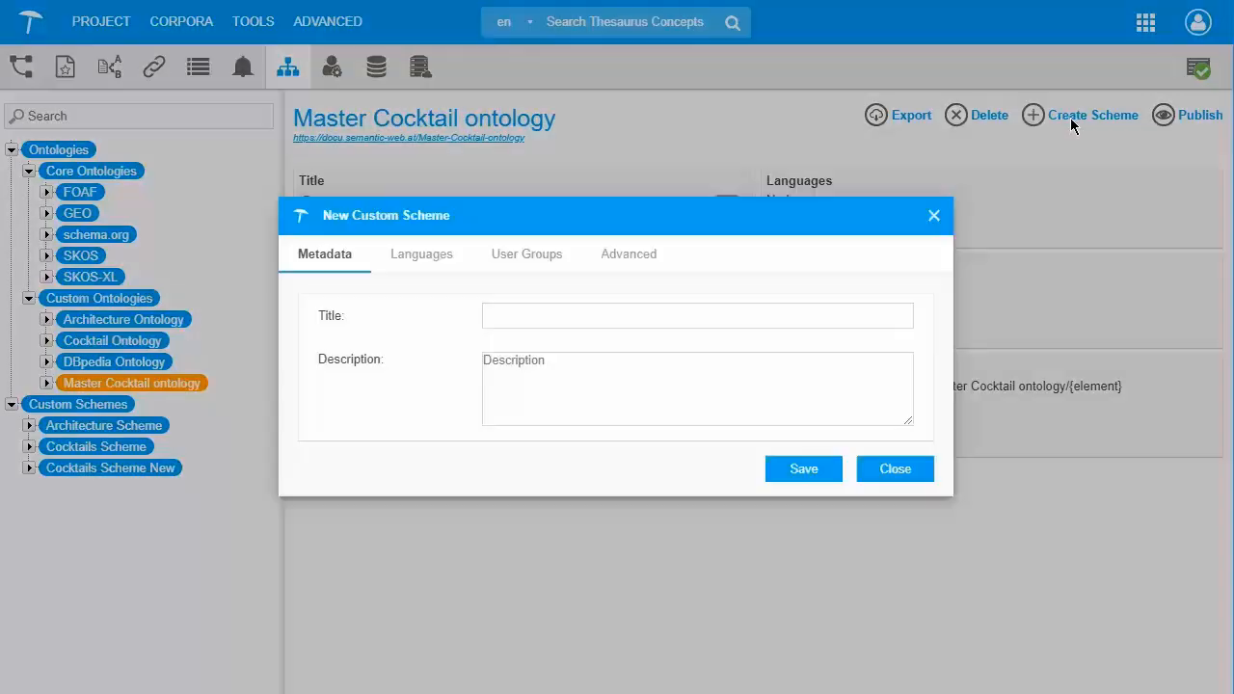
type("Co")
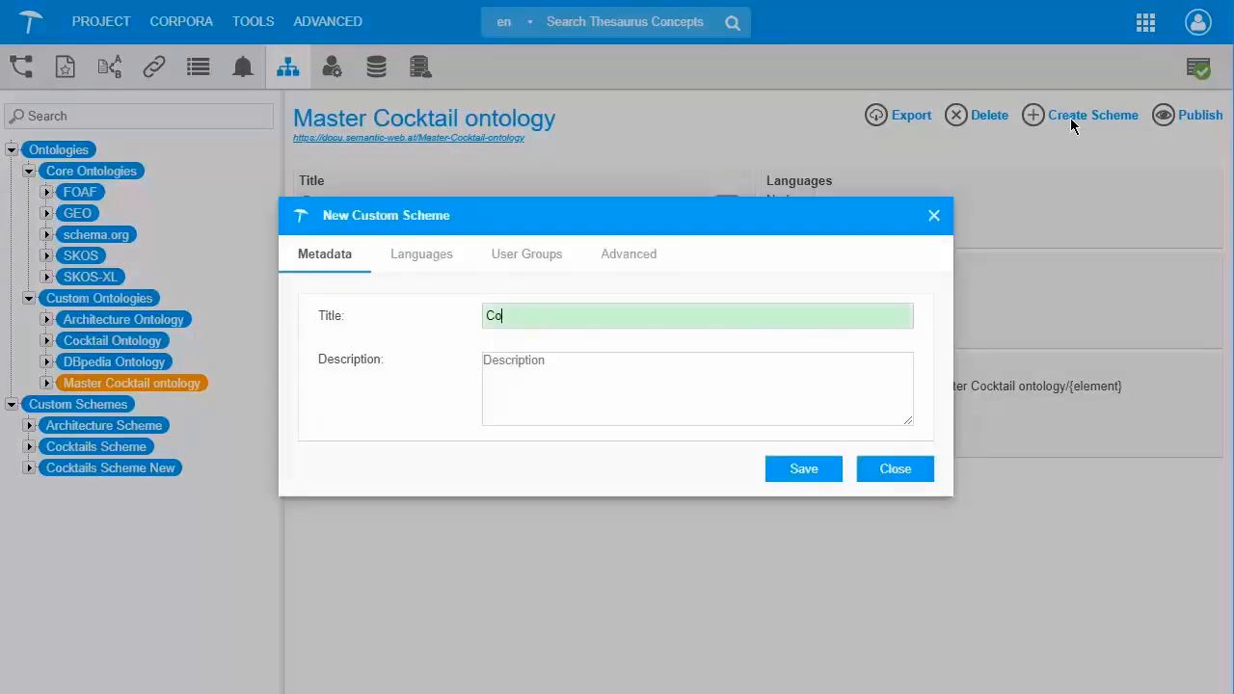
type("cktail recommender scheme")
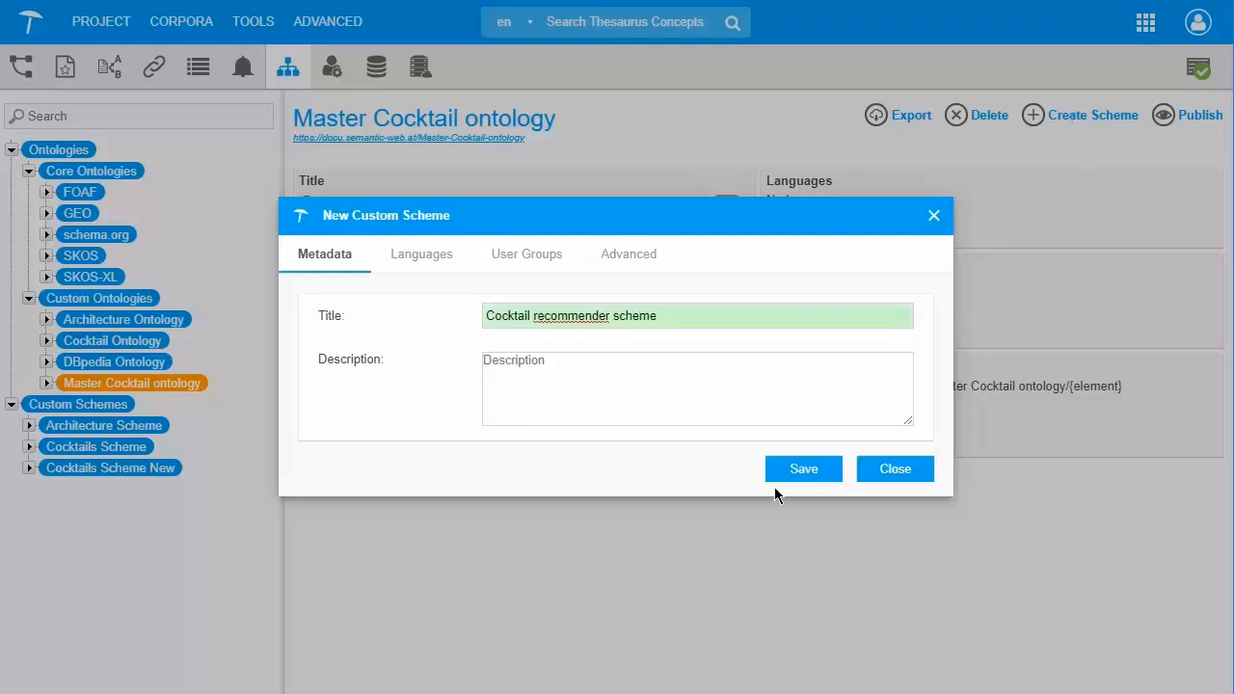
left_click(797, 469)
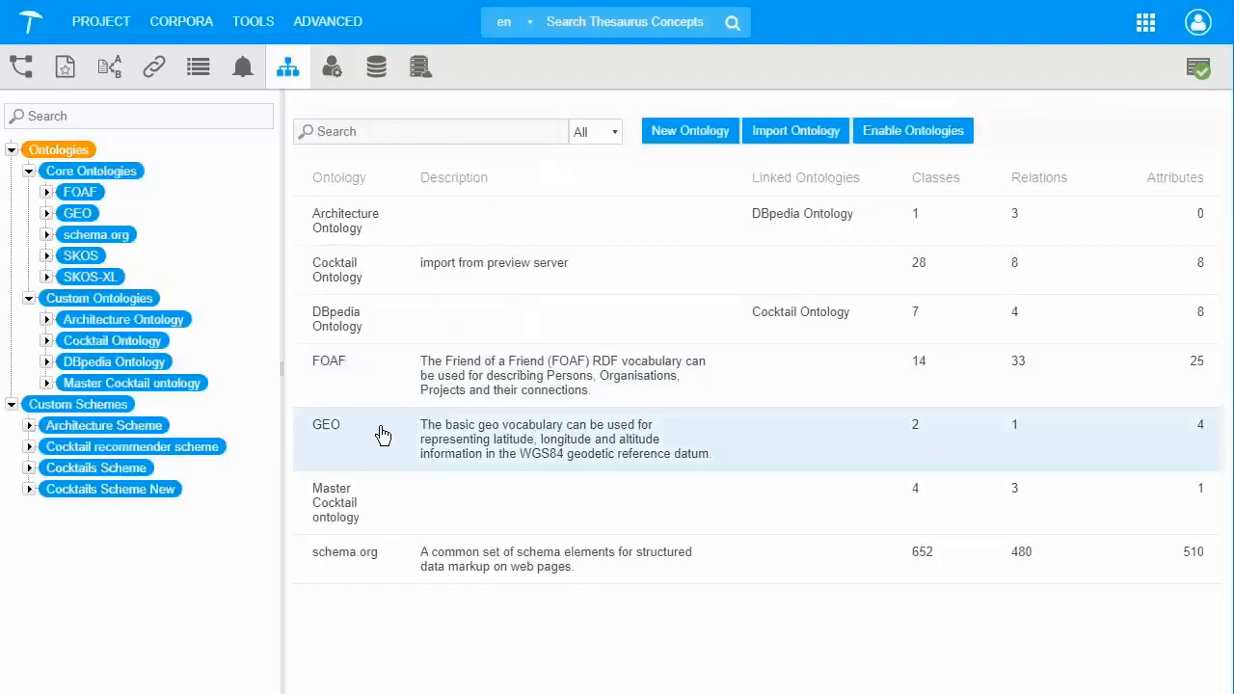
left_click(53, 449)
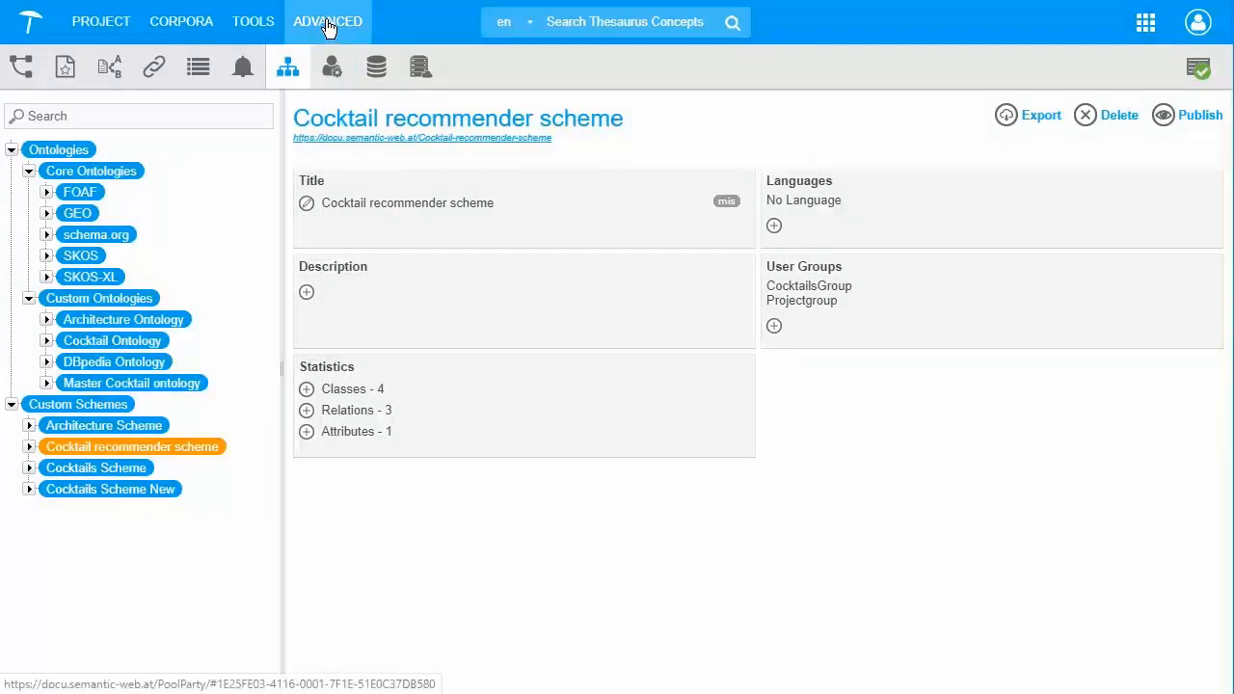
- Enable the Cocktail recommender scheme for the current thesaurus project
left_click(328, 27)
left_click(351, 61)
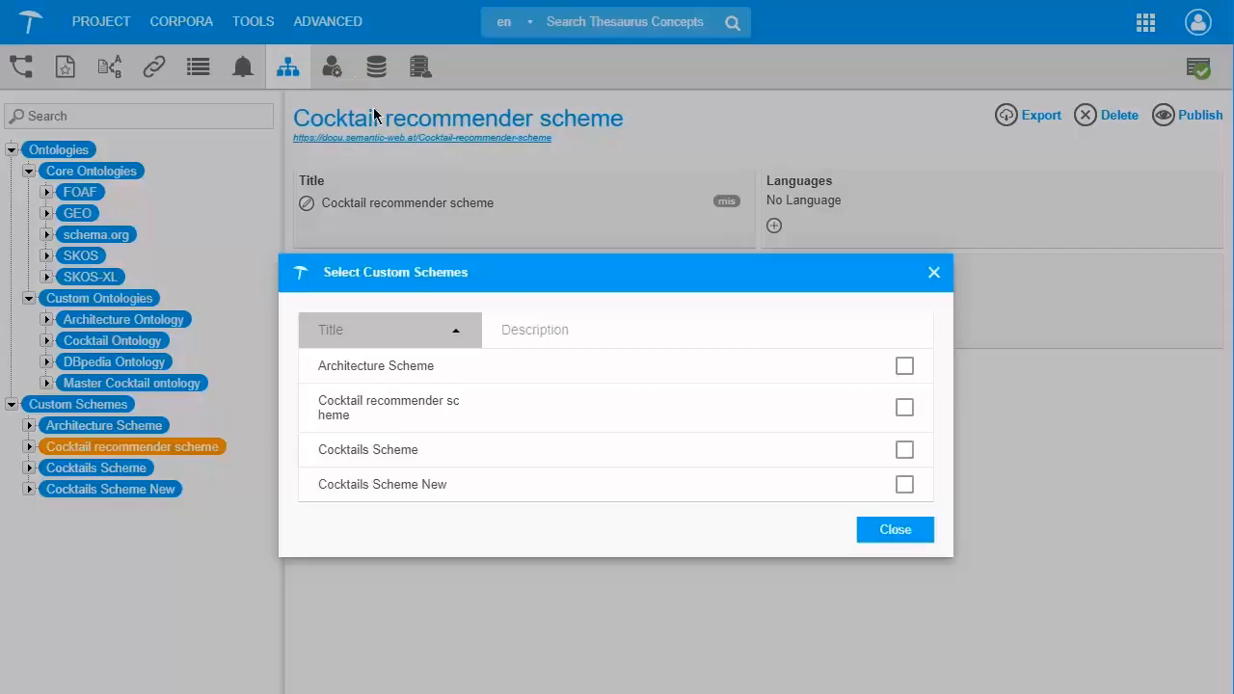
left_click(902, 407)
left_click(872, 534)
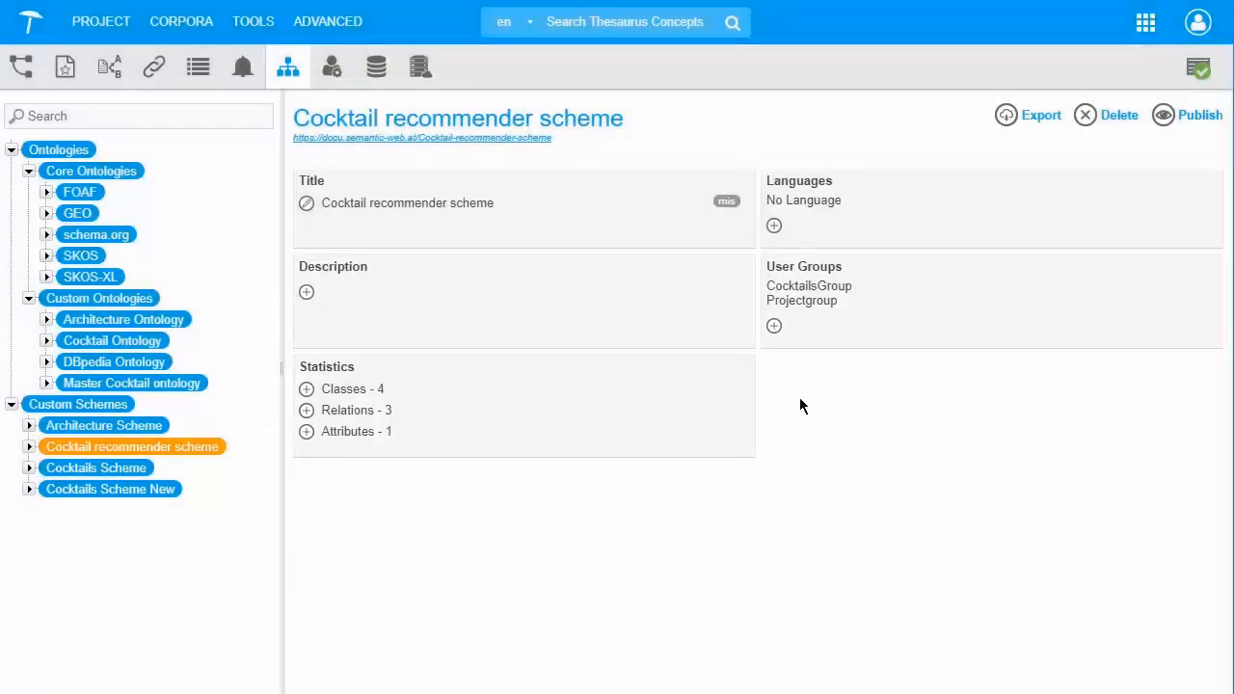
- Apply the Cocktail class from the Cocktail recommender scheme to the Cocktails concept scheme in the thesaurus
left_click(25, 68)
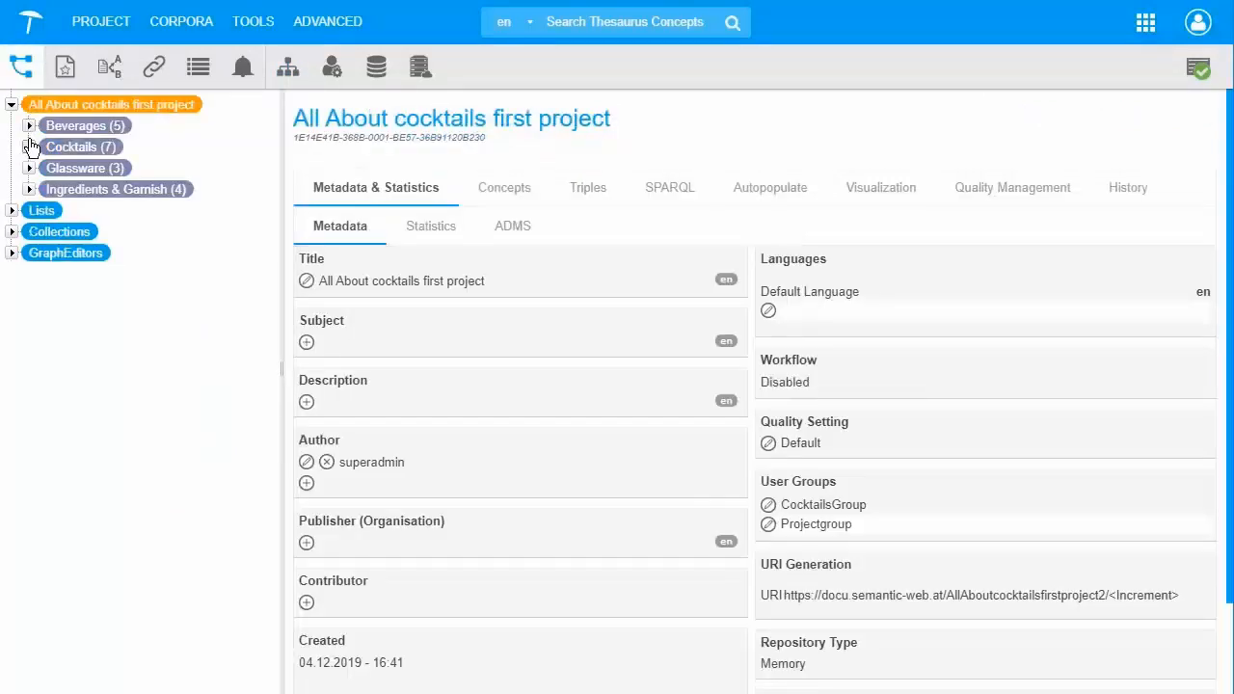
left_click(29, 147)
right_click(68, 145)
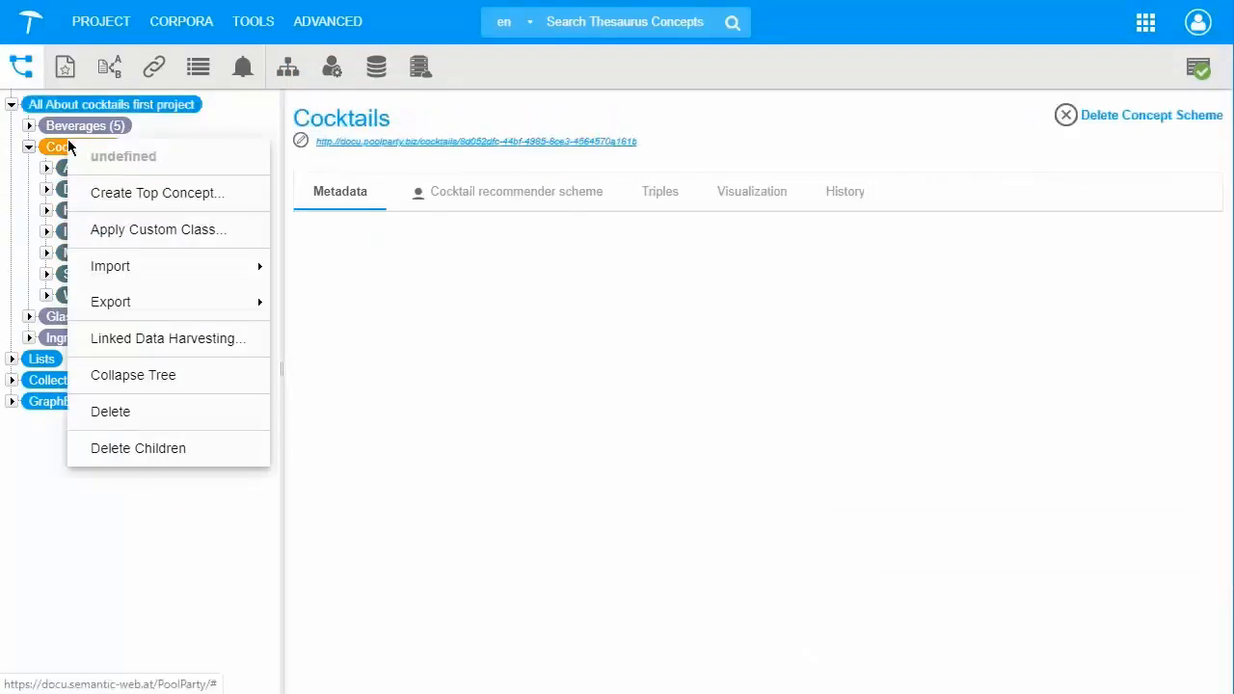
left_click(174, 229)
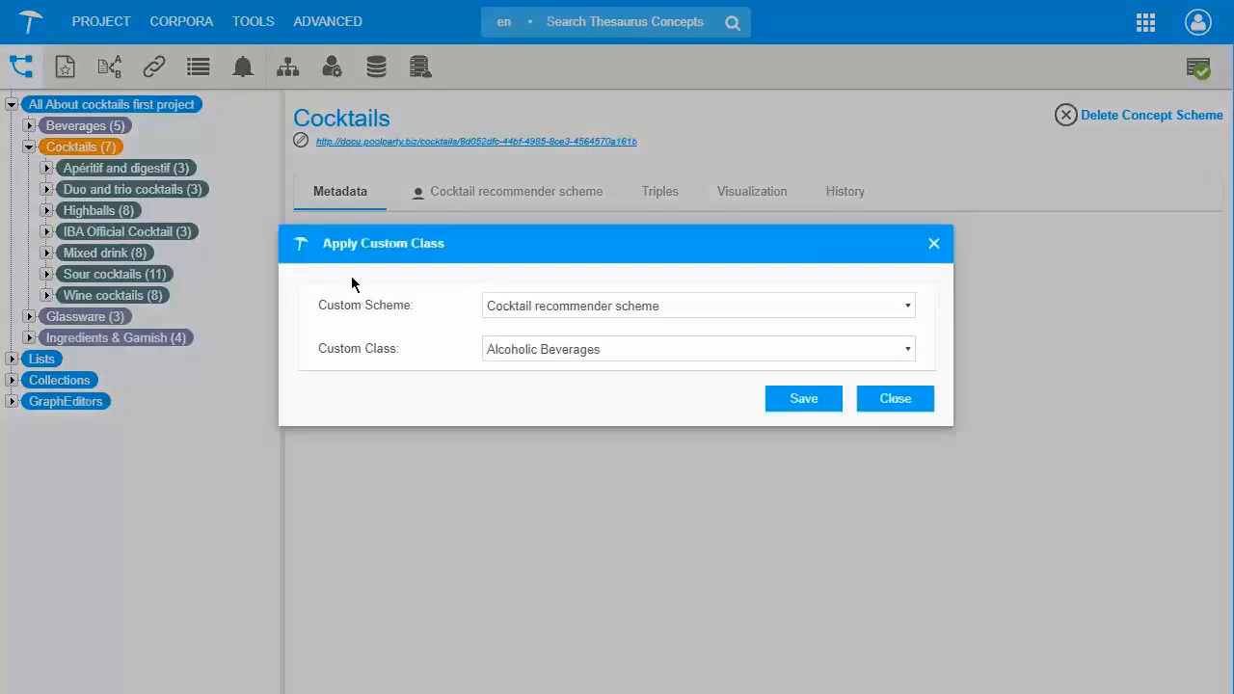
left_click(551, 353)
left_click(550, 383)
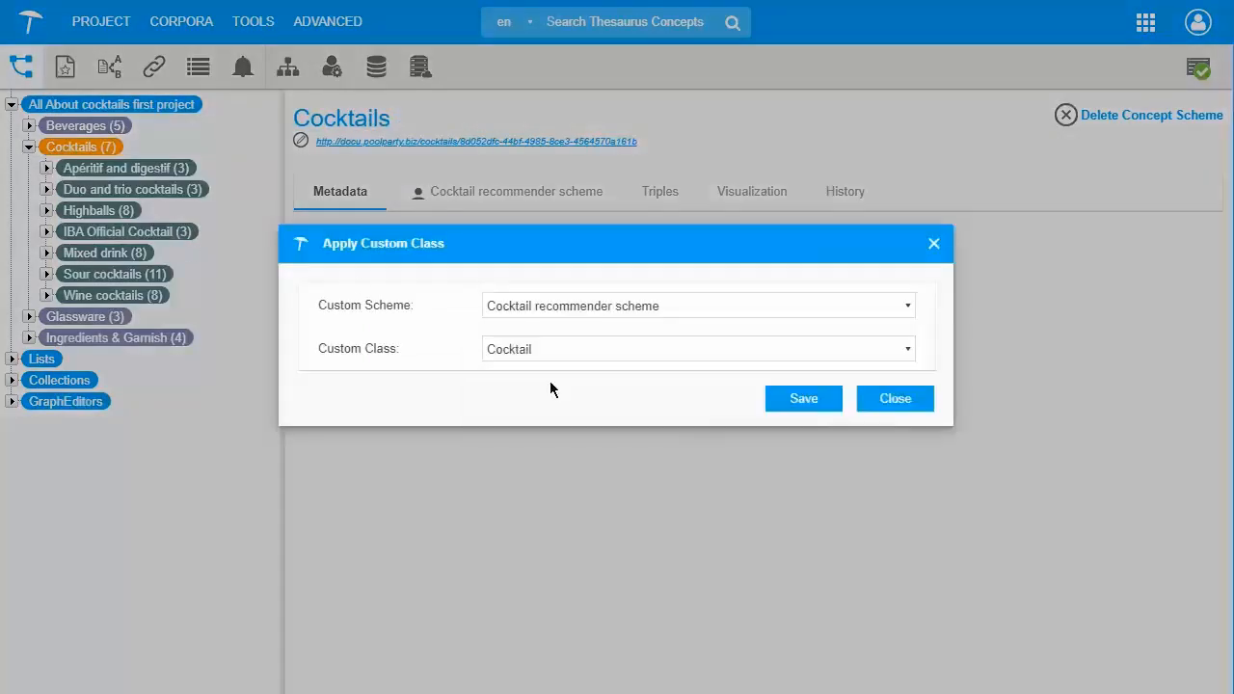
left_click(786, 398)
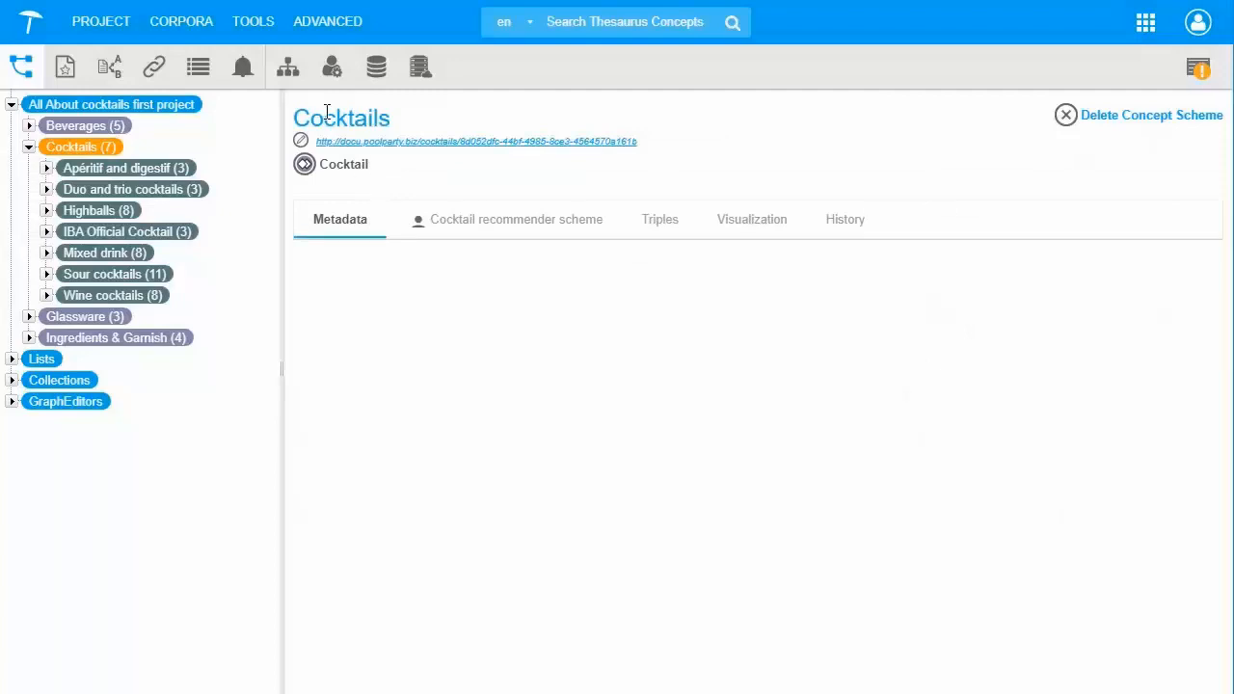
- Check the URI of the class applied to Cocktails and open the Paradise concept under Apéritif and digestif
mouse_move(343, 159)
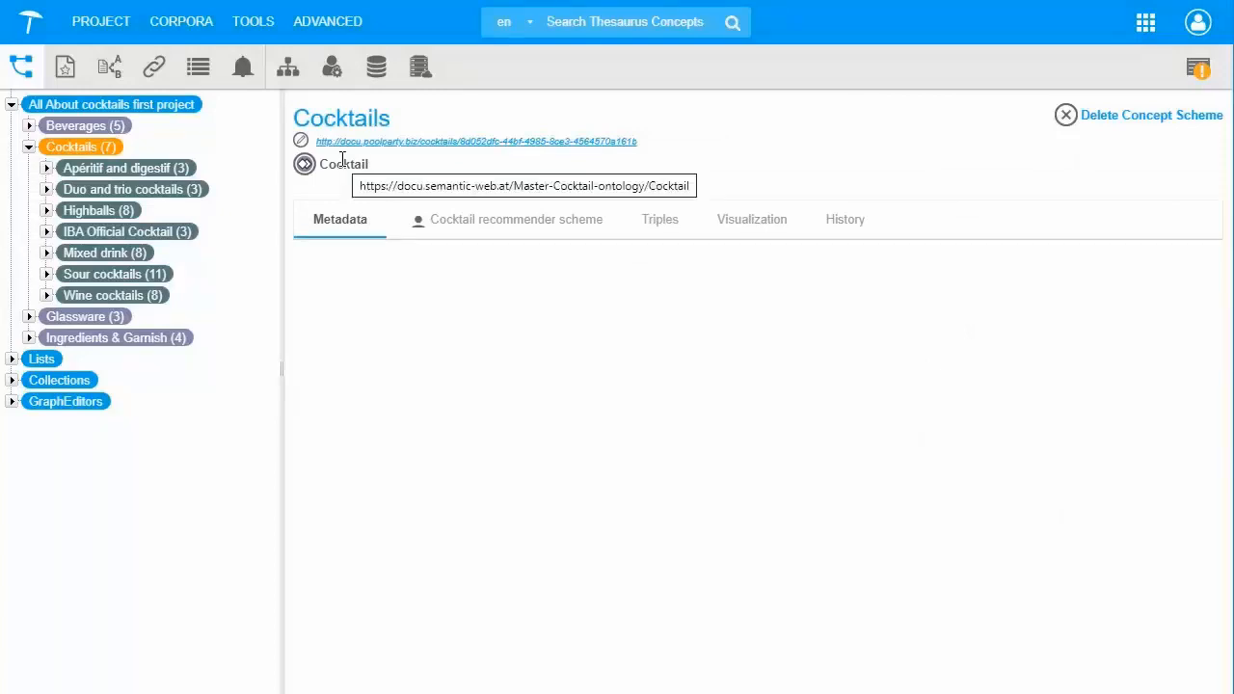
left_click(45, 168)
left_click(97, 211)
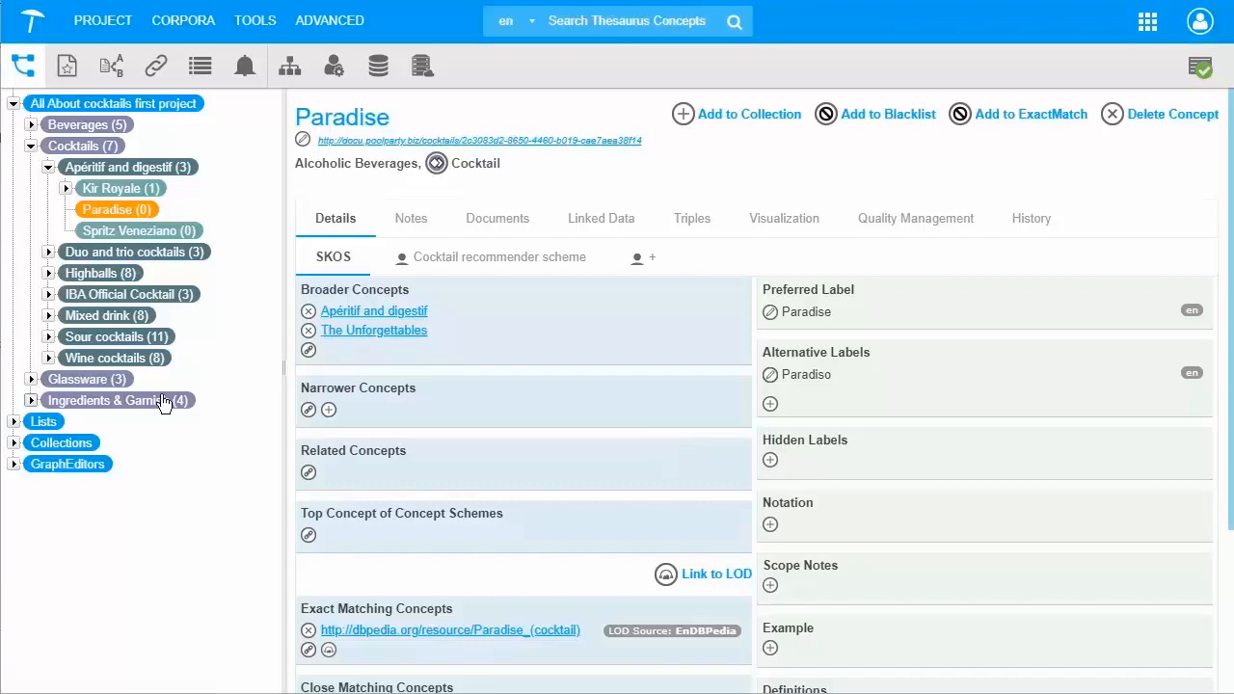
- Apply the Garnish class from the Cocktail recommender scheme to the Fruit concept under Ingredients & Garnish, including its subtree
left_click(30, 401)
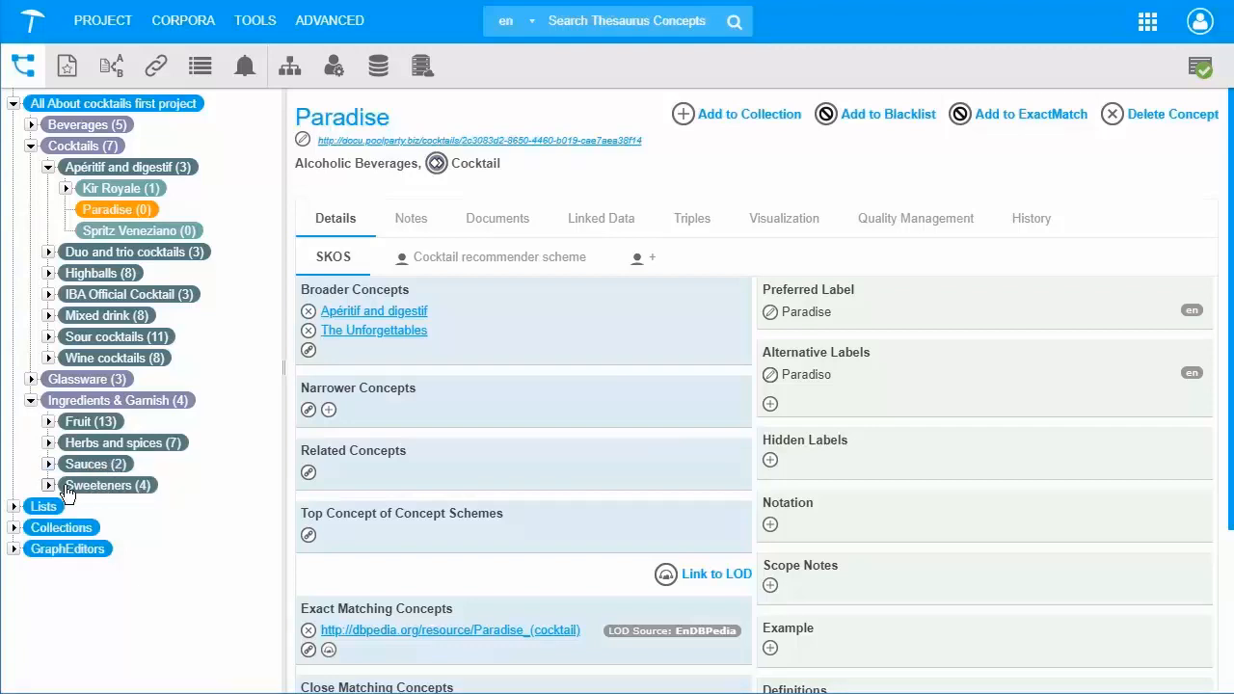
right_click(96, 420)
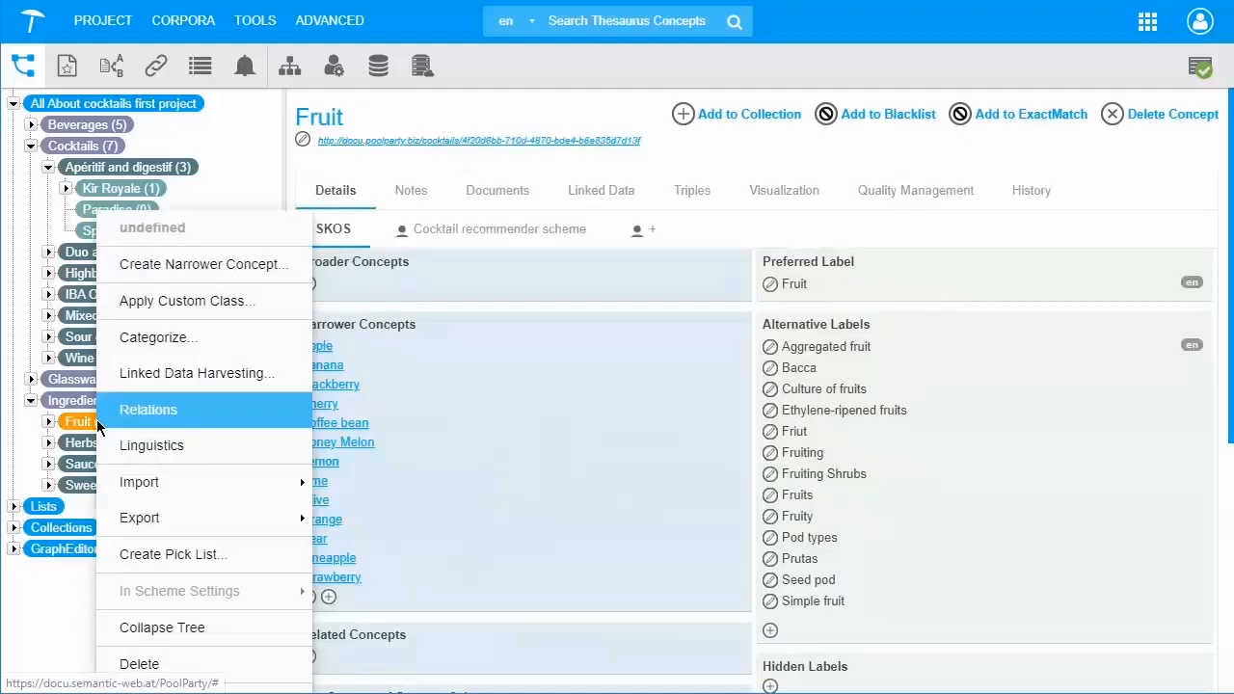
left_click(179, 310)
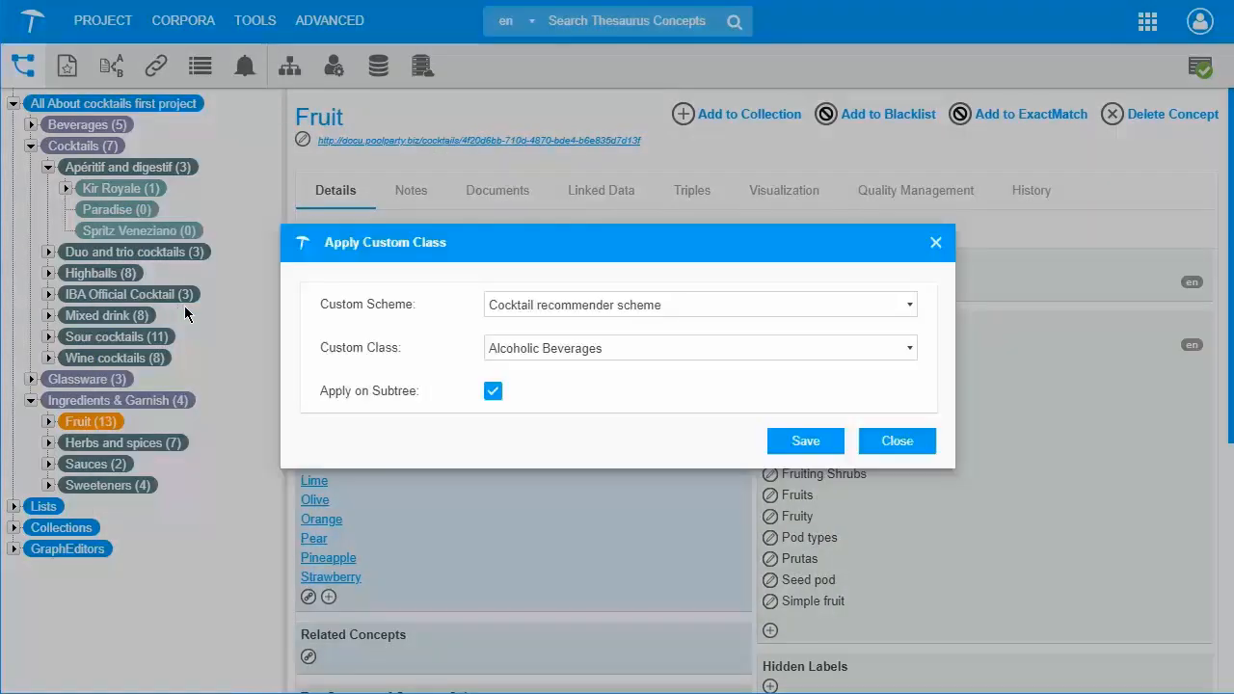
left_click(548, 358)
left_click(543, 418)
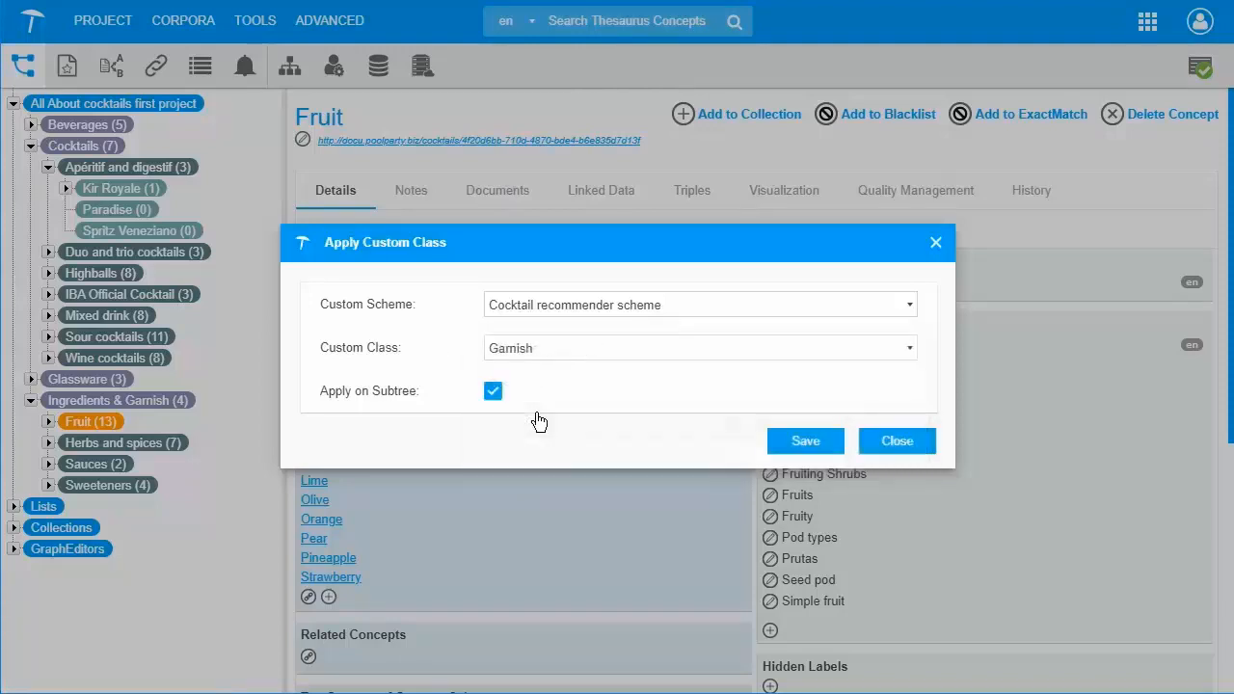
left_click(807, 440)
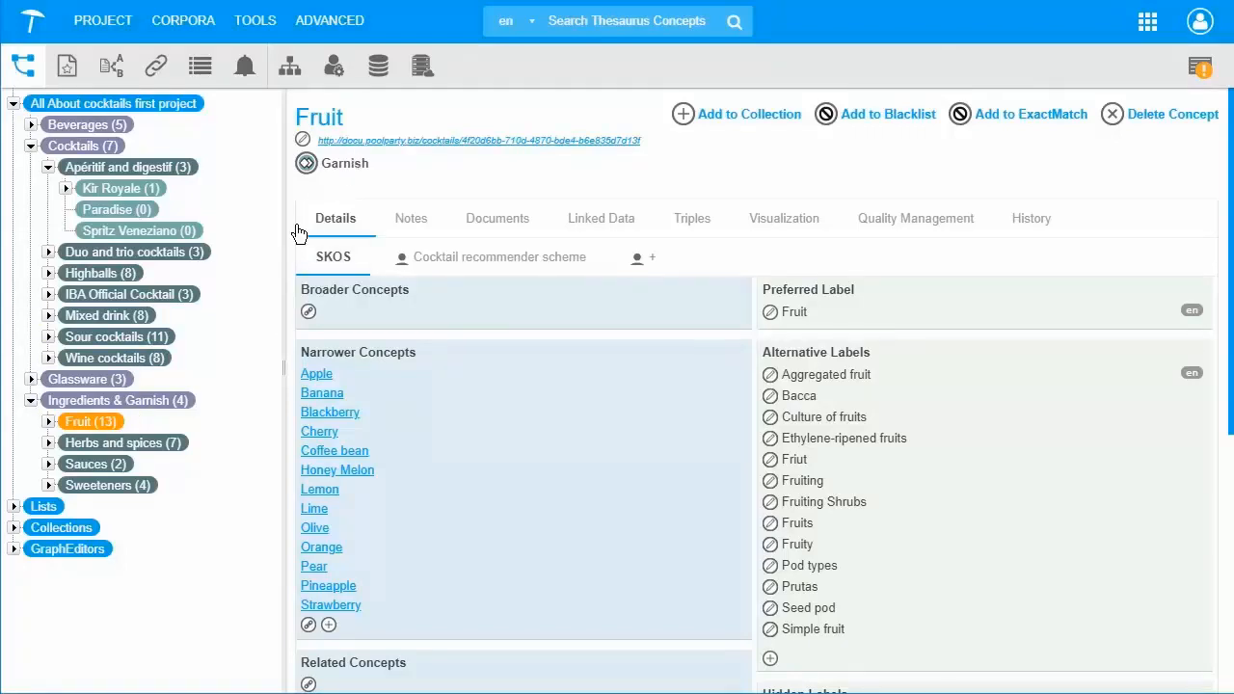
- Check which classes are applied to Herbs and spices, Sauces, Sweeteners and Fruit under Ingredients & Garnish
left_click(151, 450)
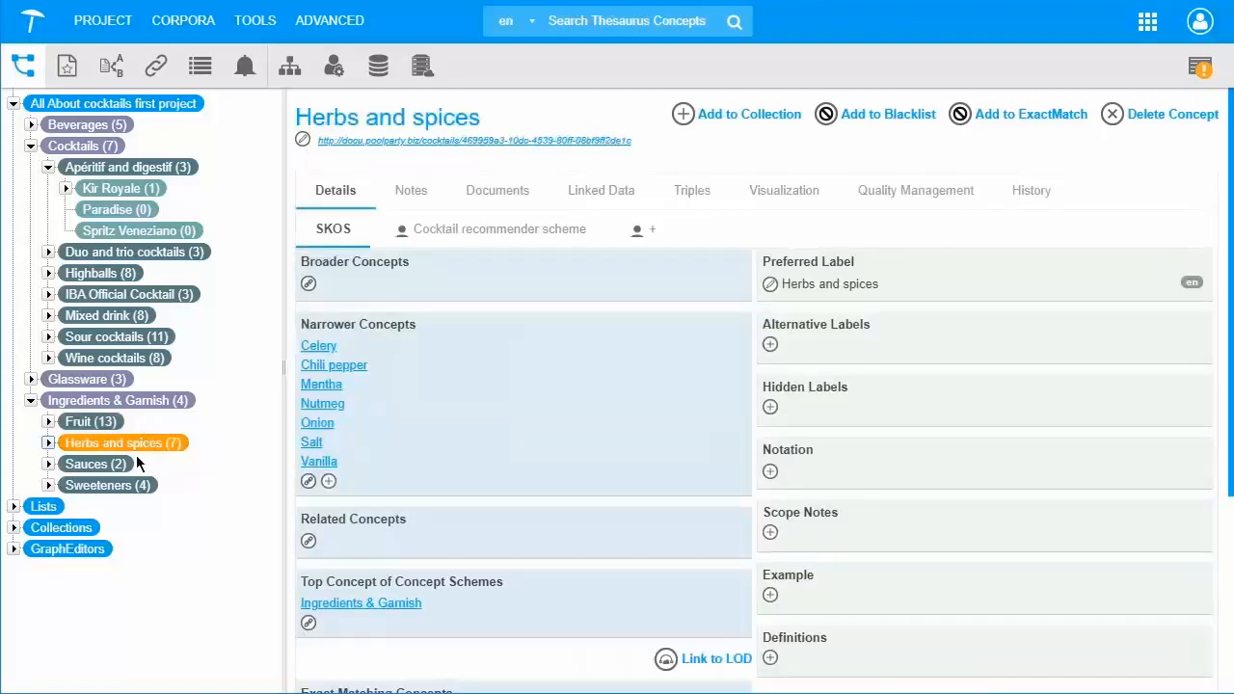
left_click(134, 459)
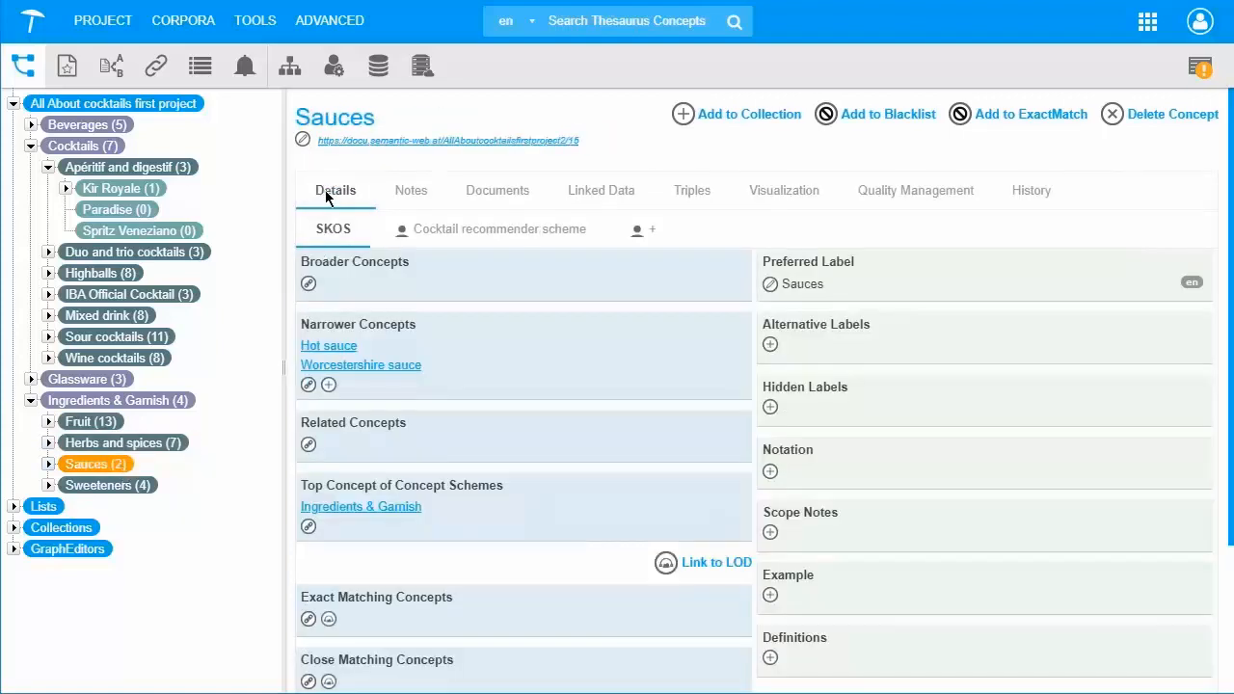
left_click(116, 487)
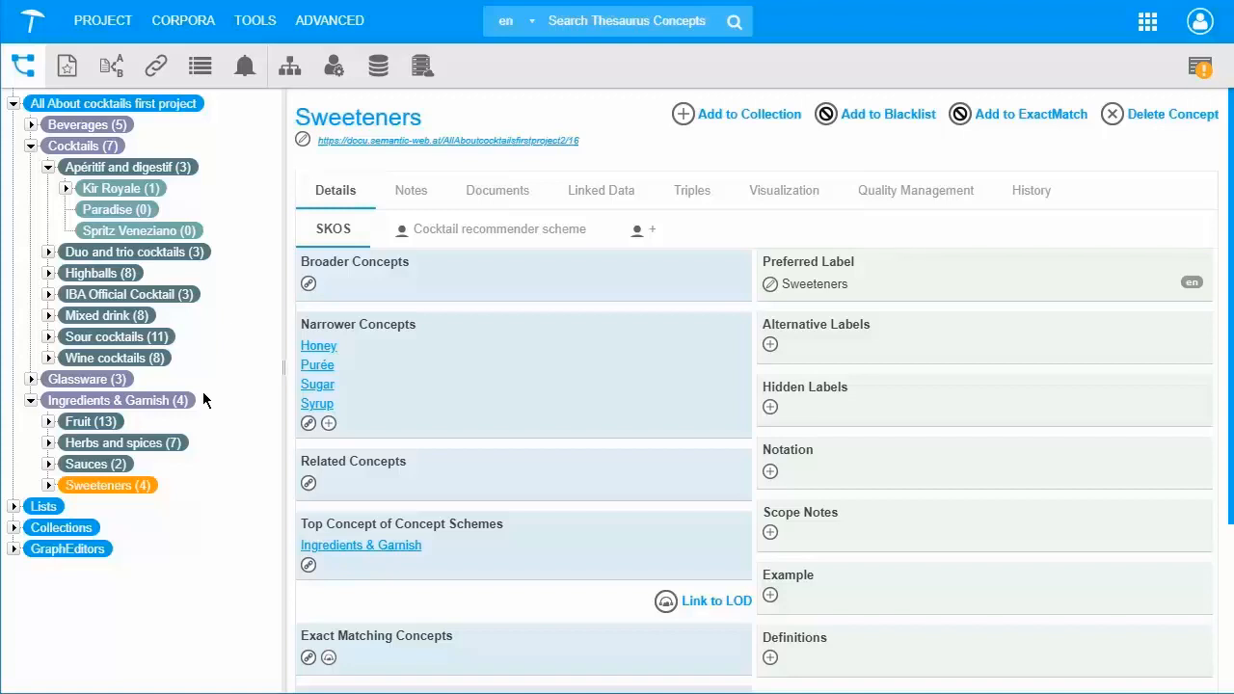
left_click(90, 421)
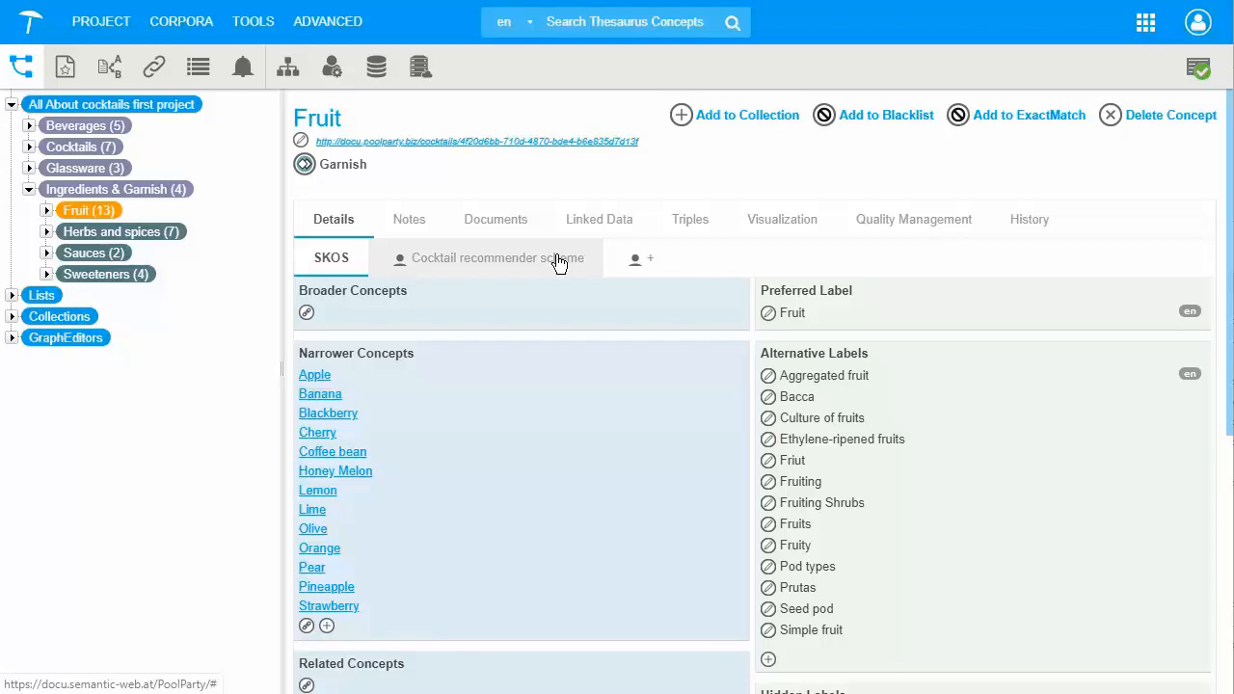
- Apply the Garnish class from the Cocktail recommender scheme to the Mentha concept under Herbs and spices, including its subtree
left_click(45, 234)
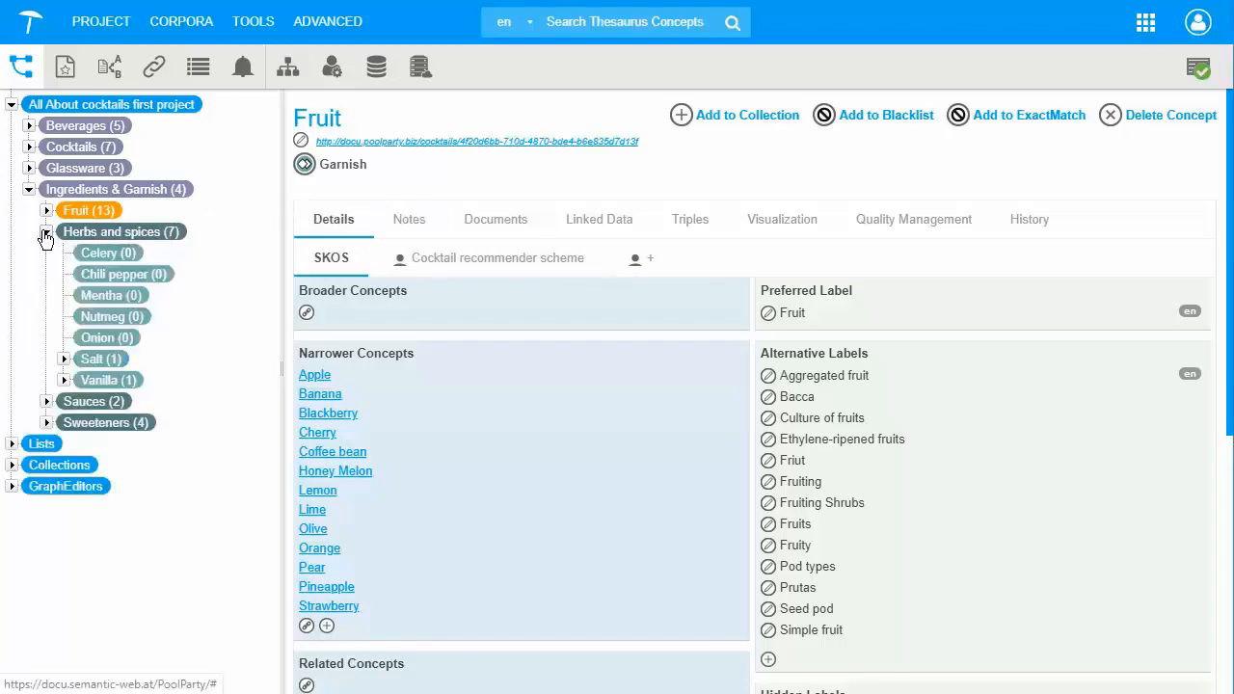
right_click(104, 299)
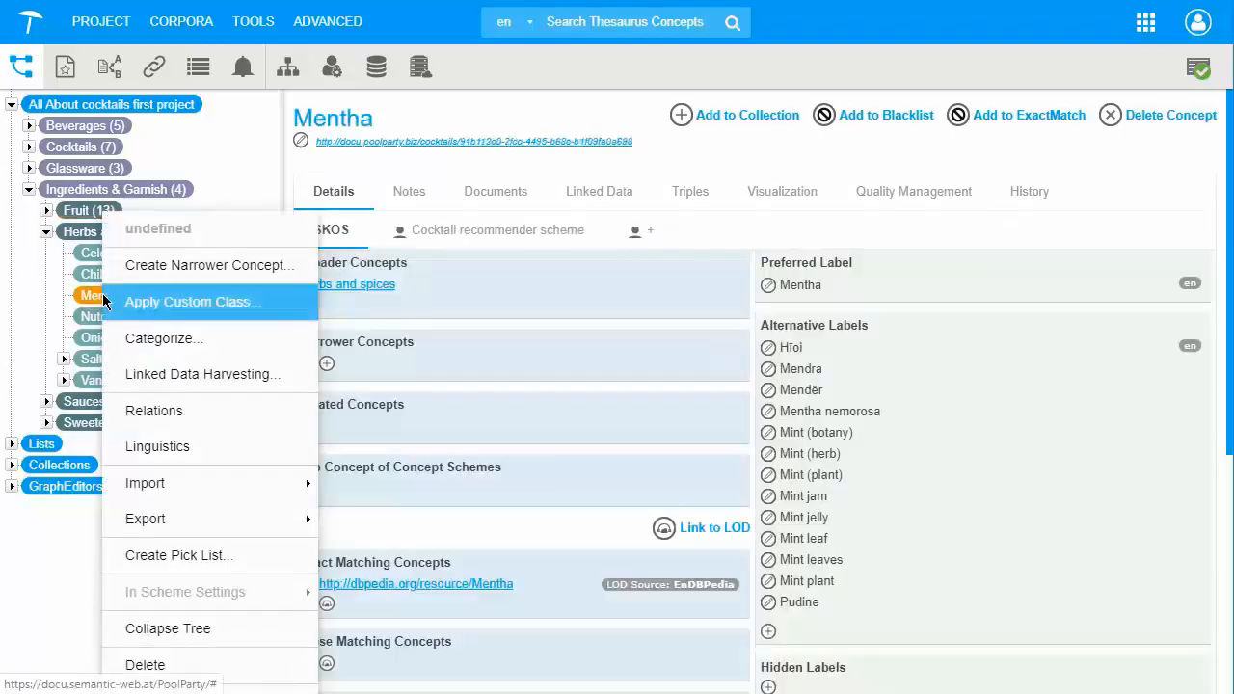
left_click(215, 301)
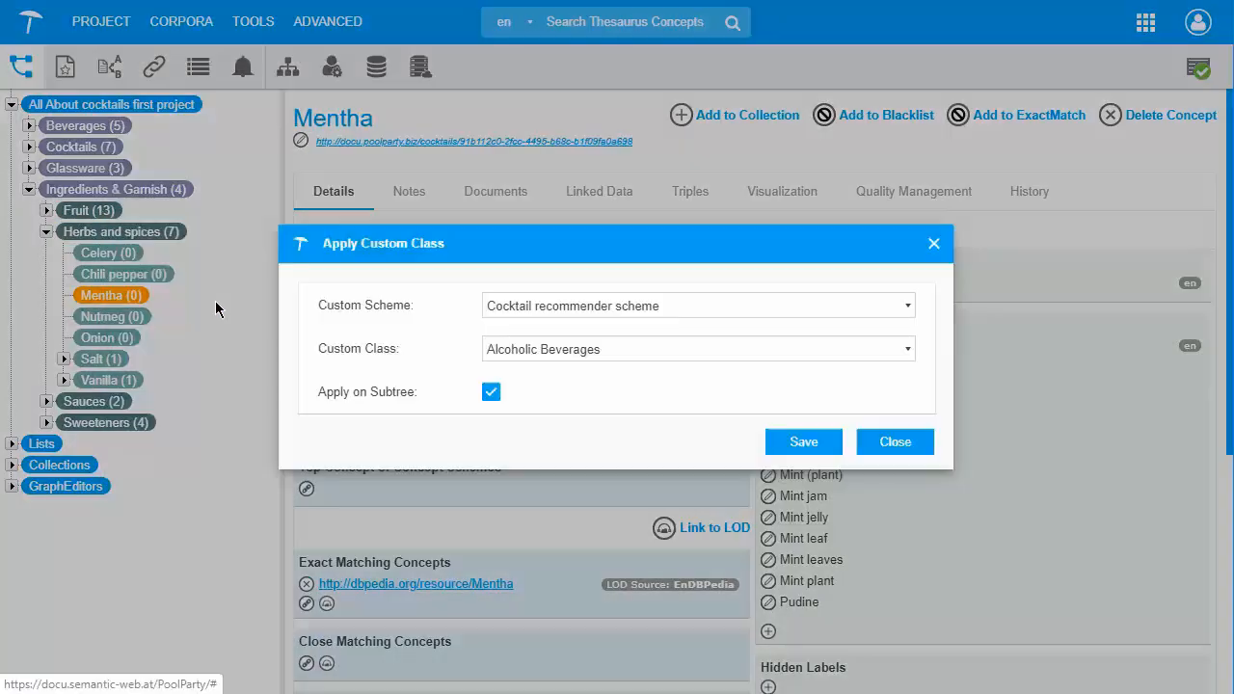
left_click(594, 350)
left_click(560, 421)
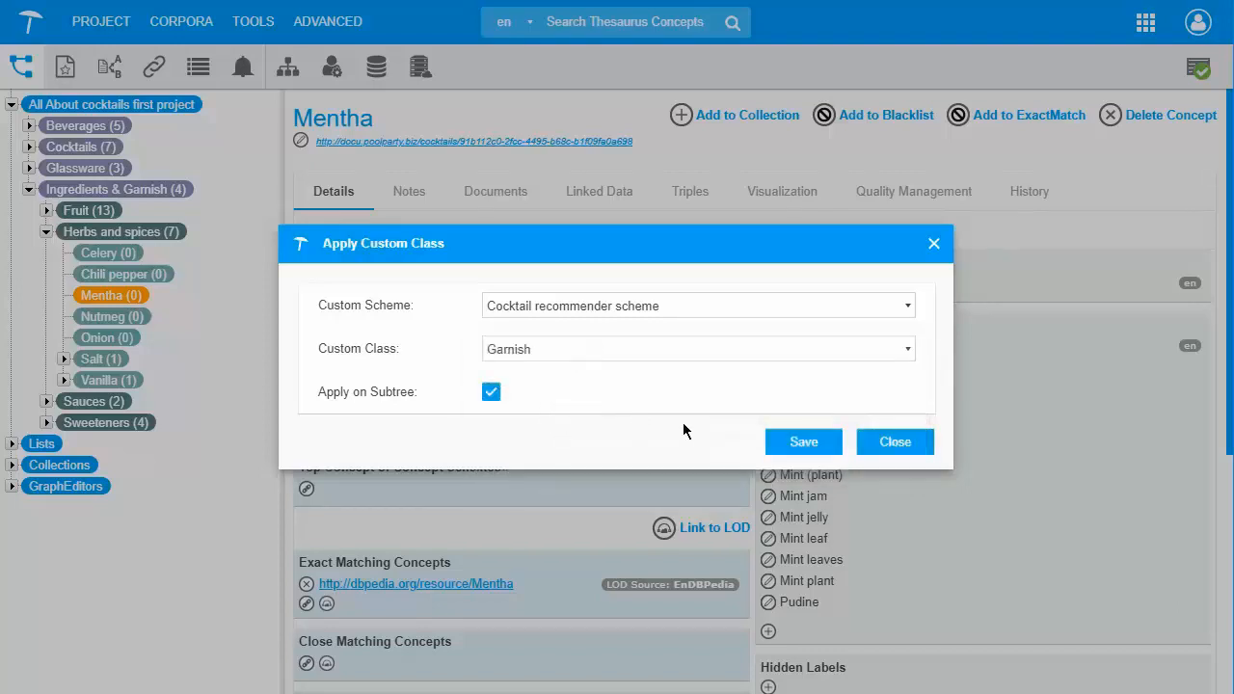
left_click(796, 443)
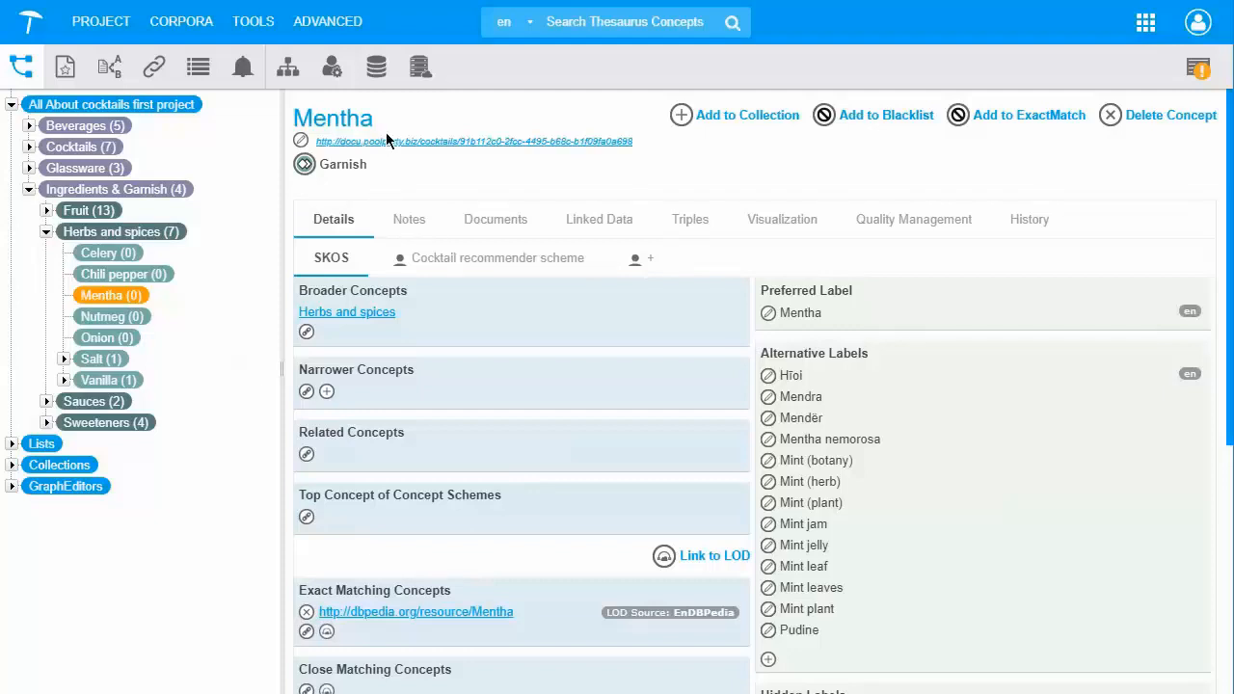
- Create a new unordered collection titled Garnish in the thesaurus project
right_click(60, 475)
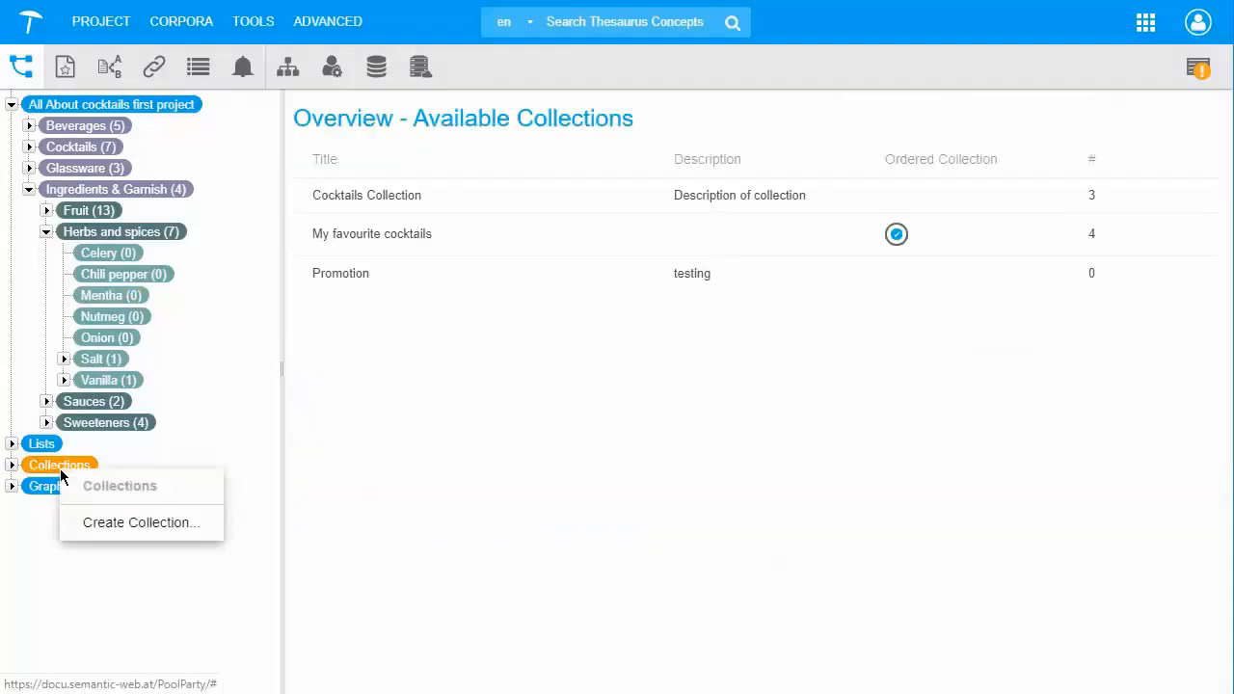
left_click(133, 524)
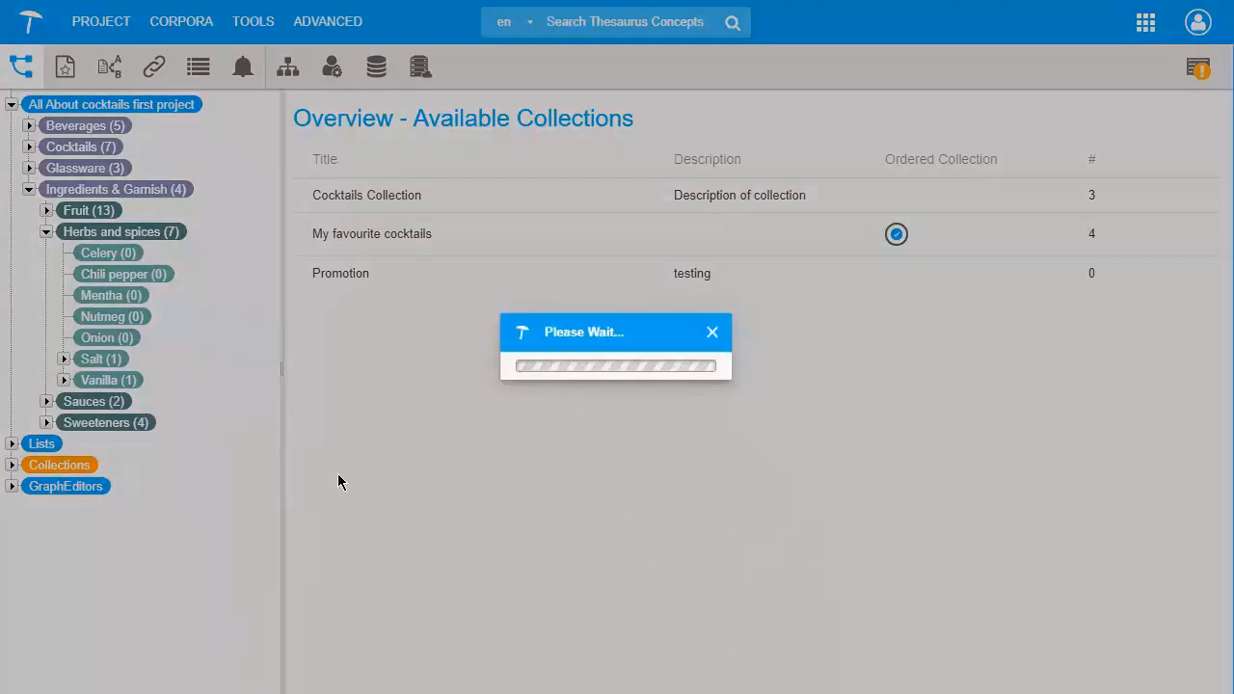
type("Garnish")
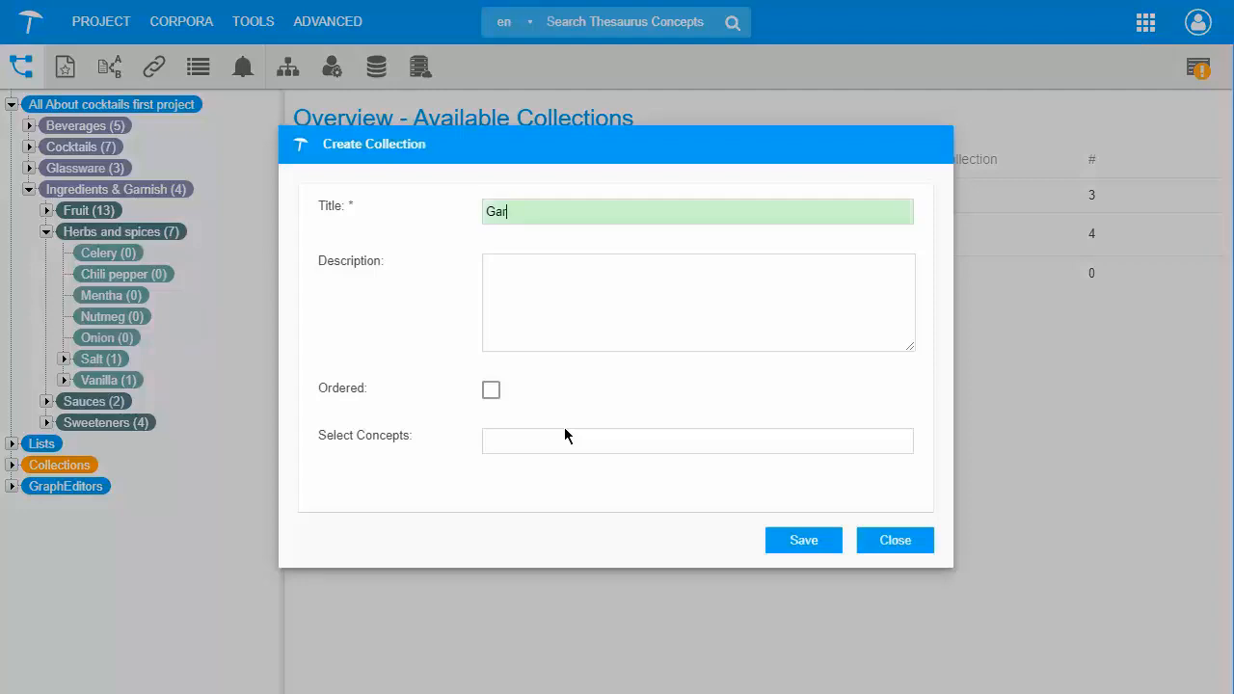
left_click(800, 540)
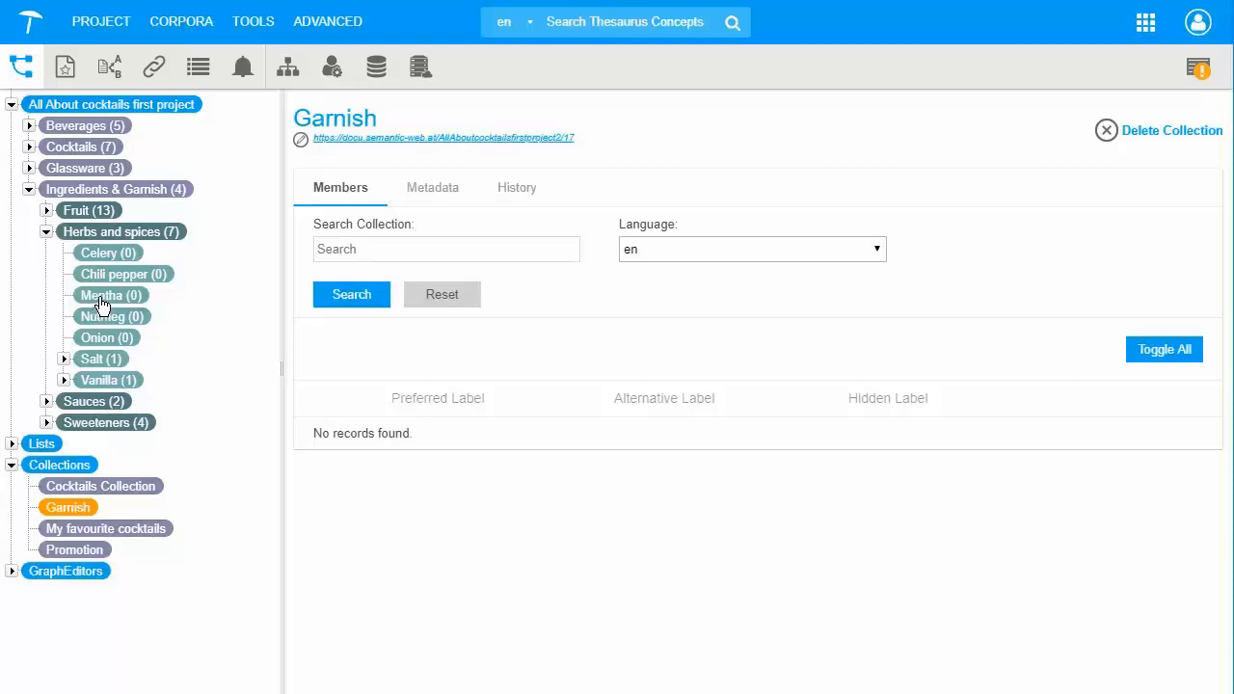
- Add the Mentha, Blackberry and Lime concepts as members of the Garnish collection
left_click_drag(103, 305, 481, 409)
left_click(45, 212)
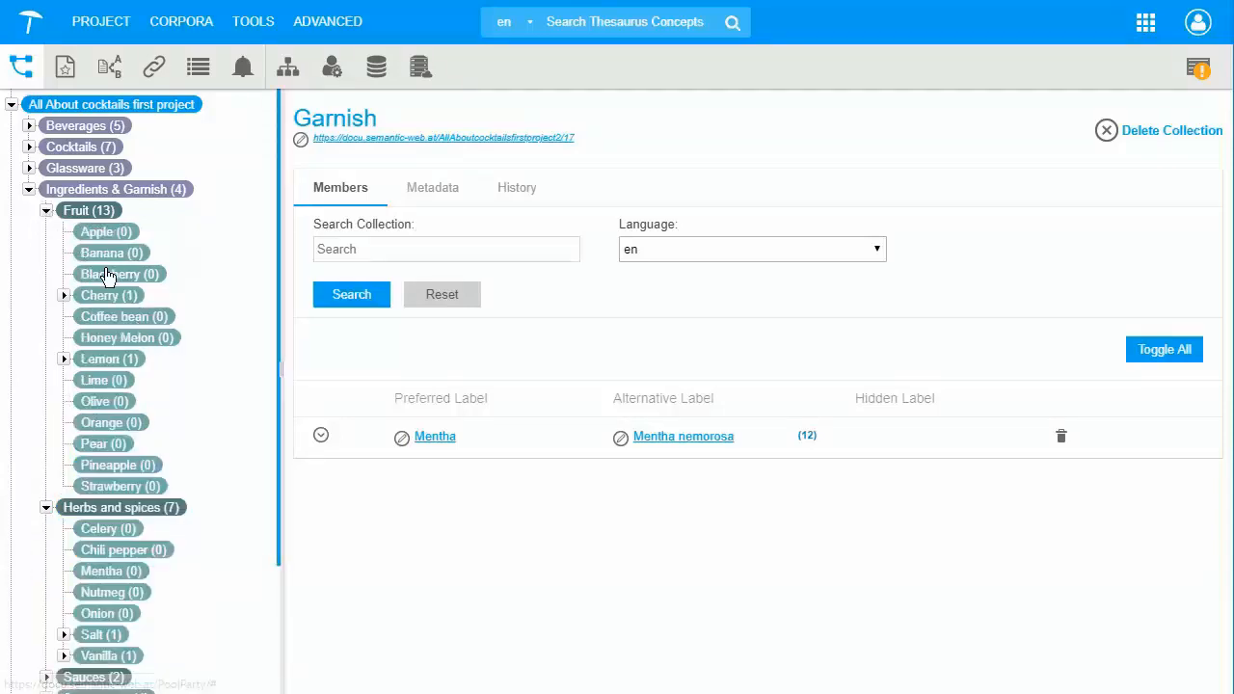
left_click_drag(109, 280, 559, 384)
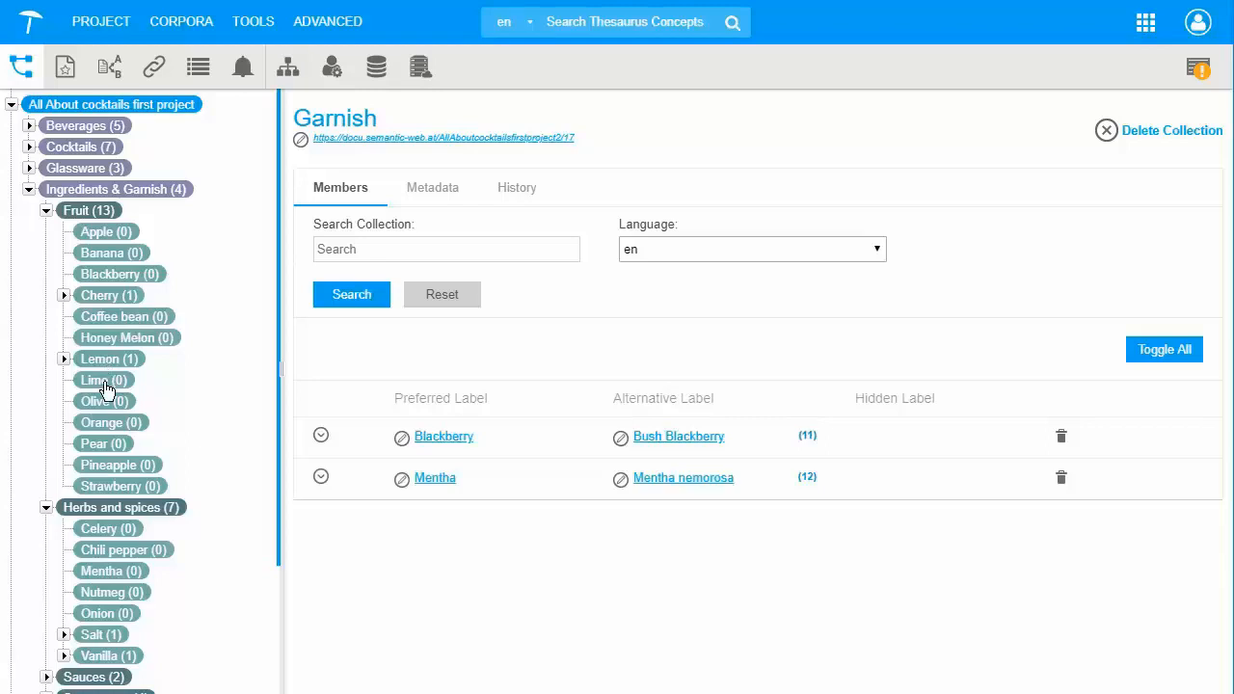
left_click_drag(107, 388, 611, 428)
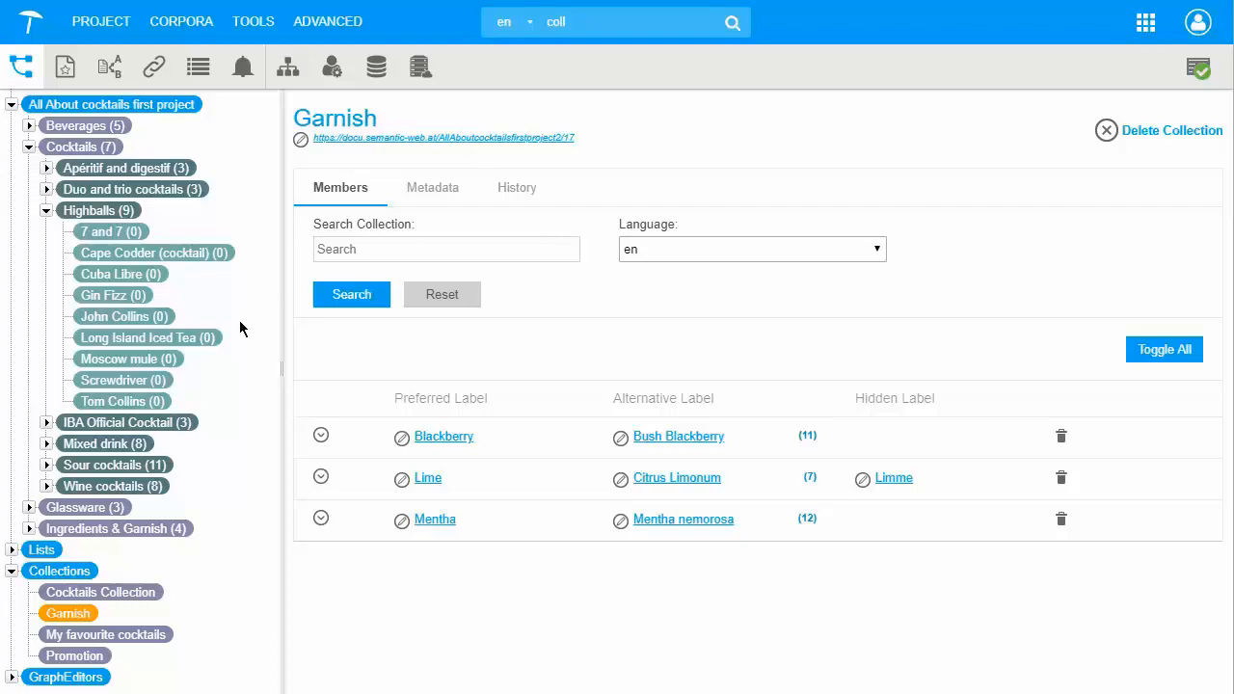
- Link the Cocktail cherry concept to the John Collins cocktail through the hasGarnish relation of the Cocktail recommender scheme
left_click(93, 321)
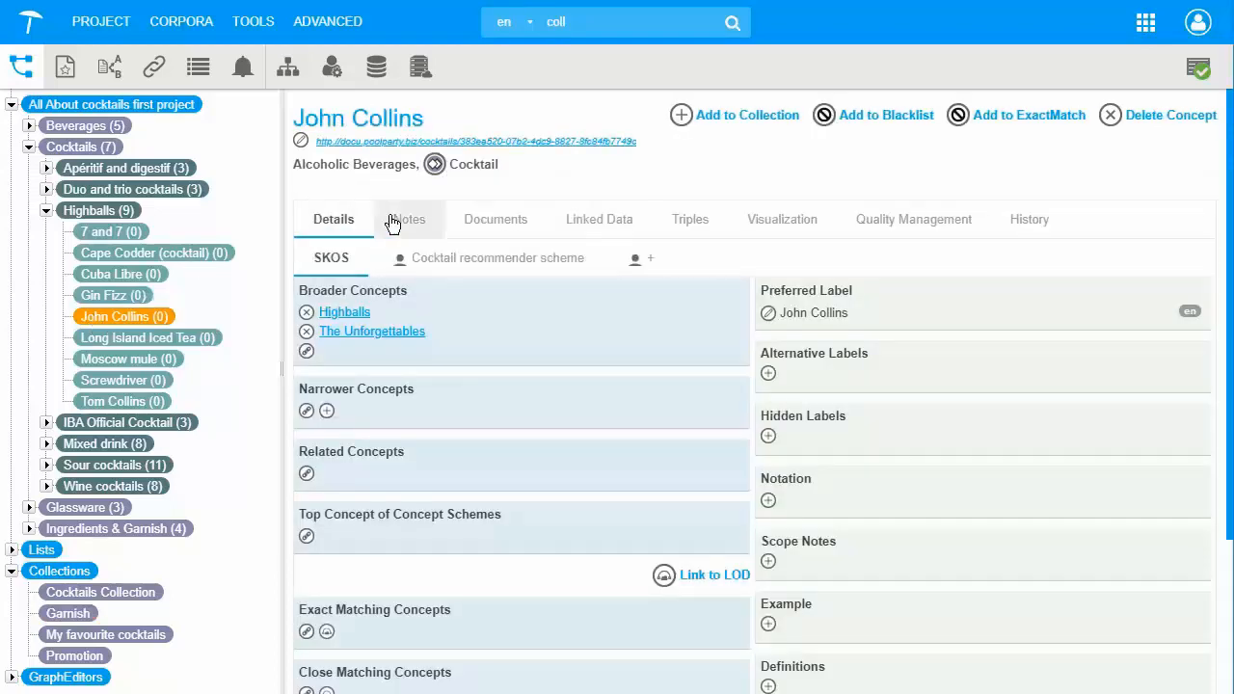
left_click(496, 270)
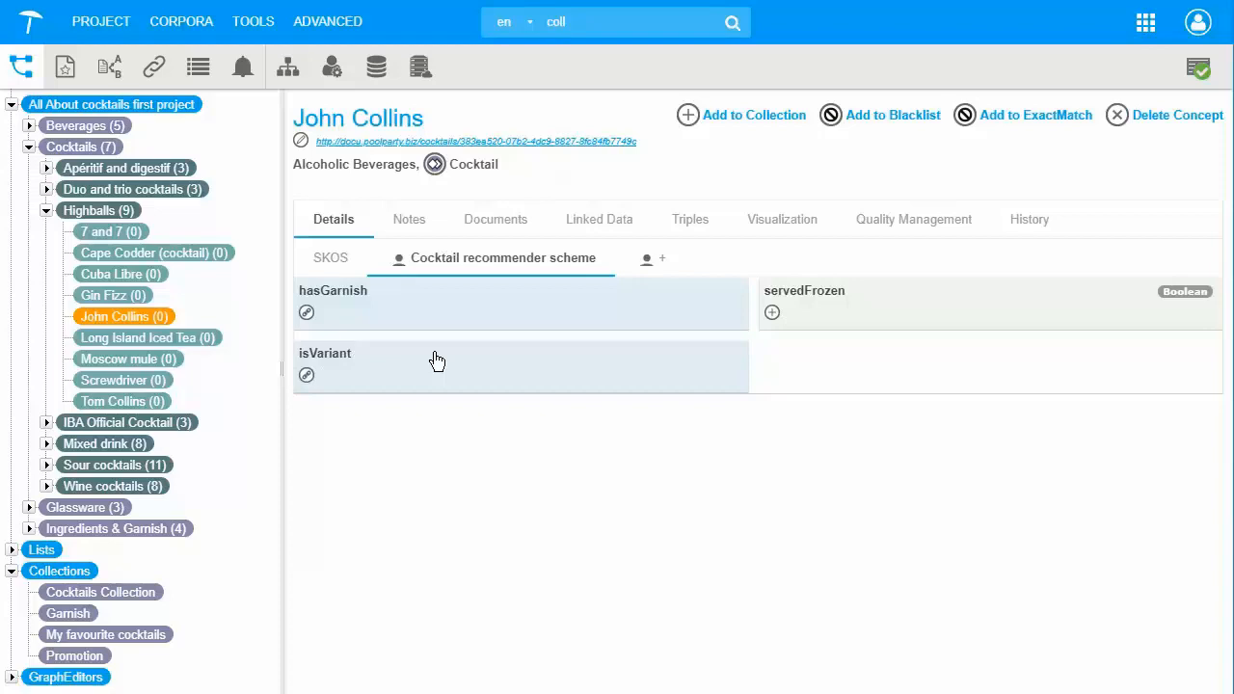
left_click(28, 528)
left_click(46, 559)
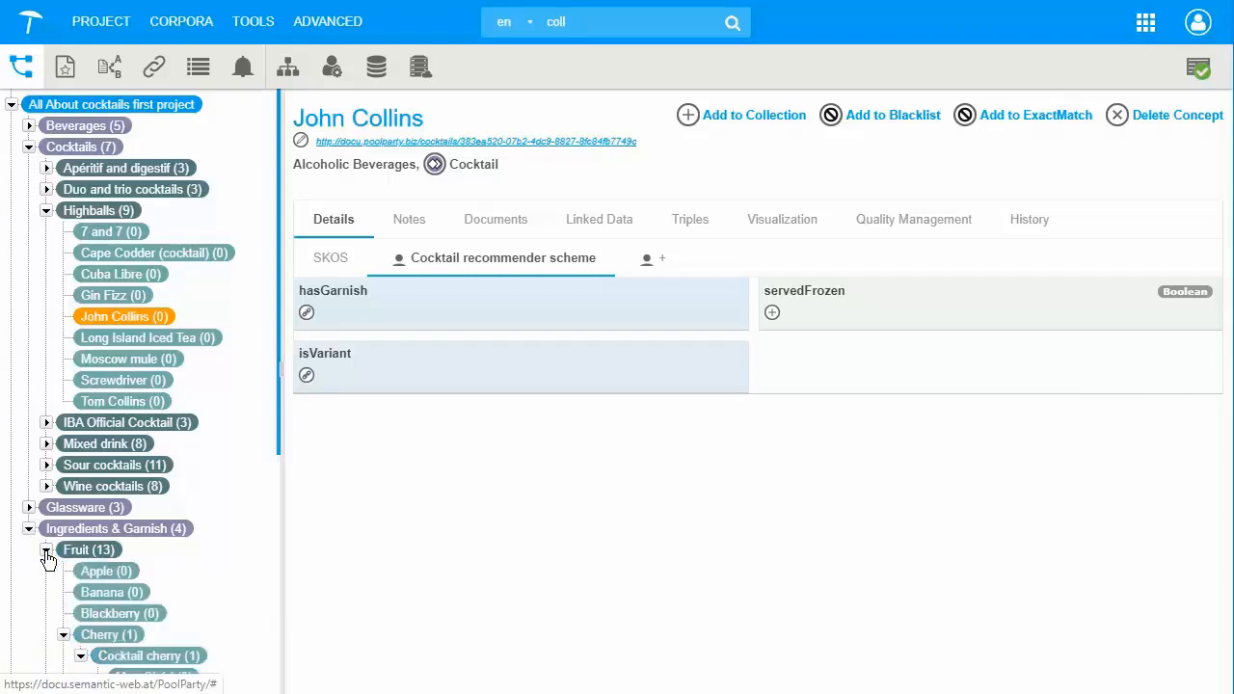
scroll(92, 547, "down", 1)
left_click_drag(147, 561, 465, 308)
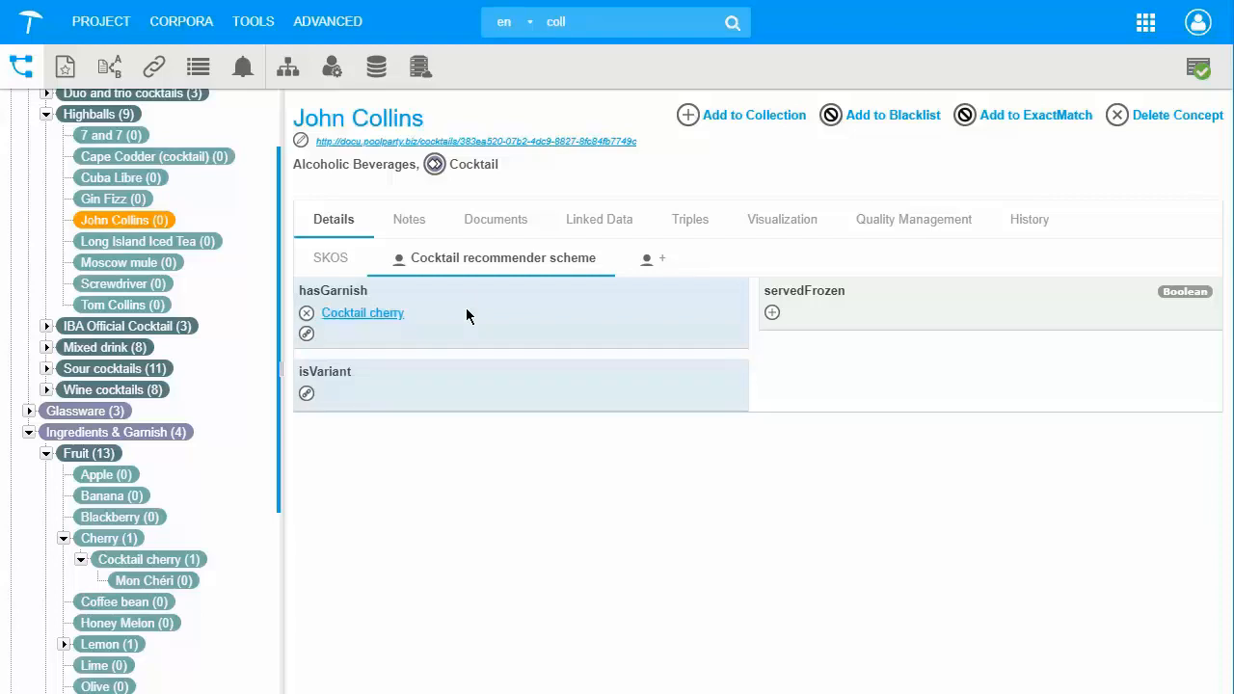
- Check the inverse isServed relation on Cocktail cherry in the Cocktail recommender scheme and return to John Collins
left_click(378, 312)
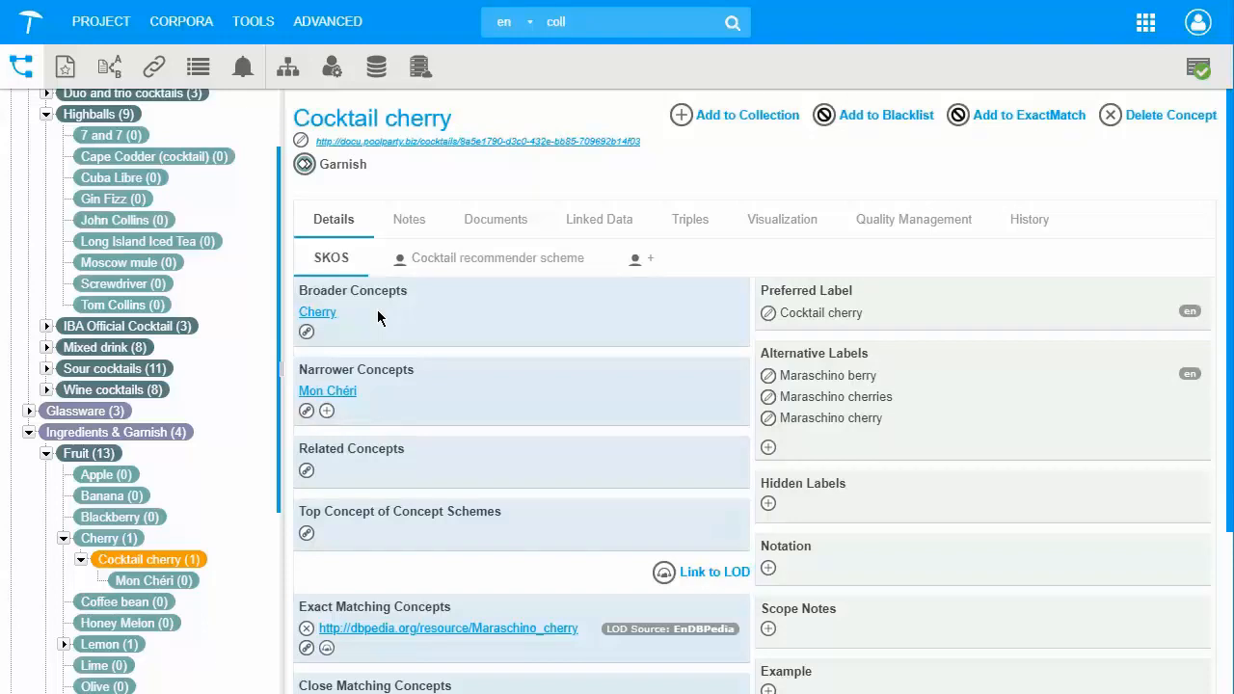
left_click(455, 262)
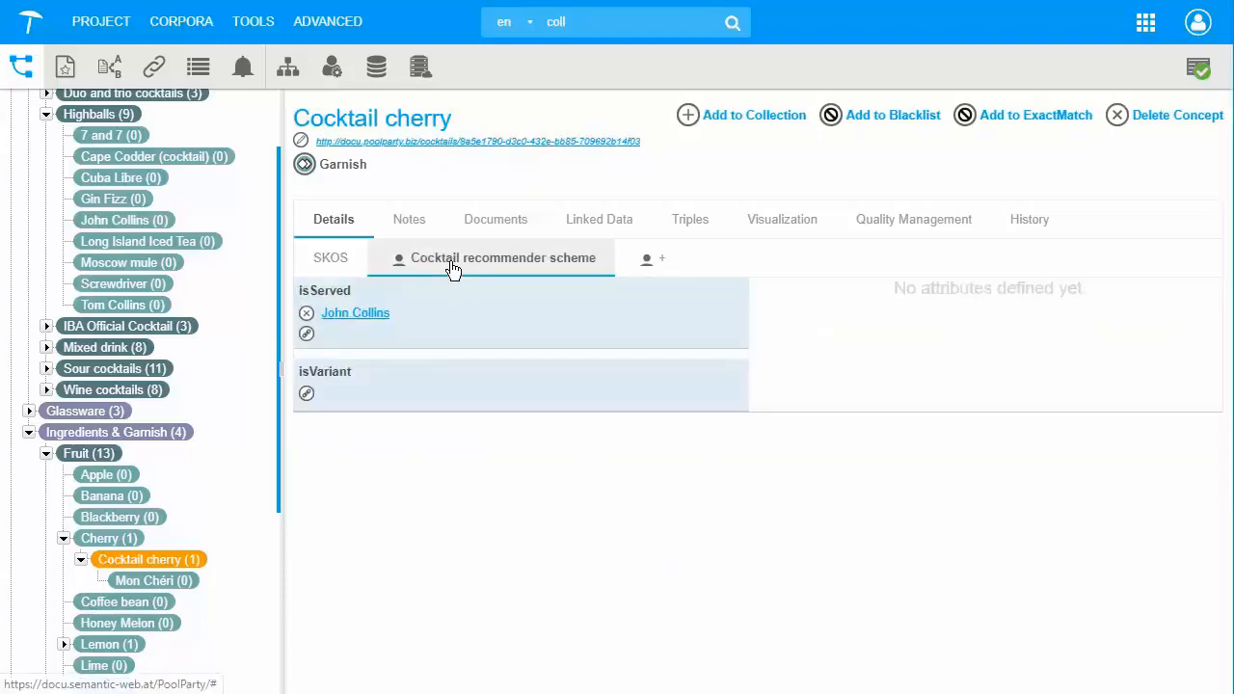
left_click(359, 318)
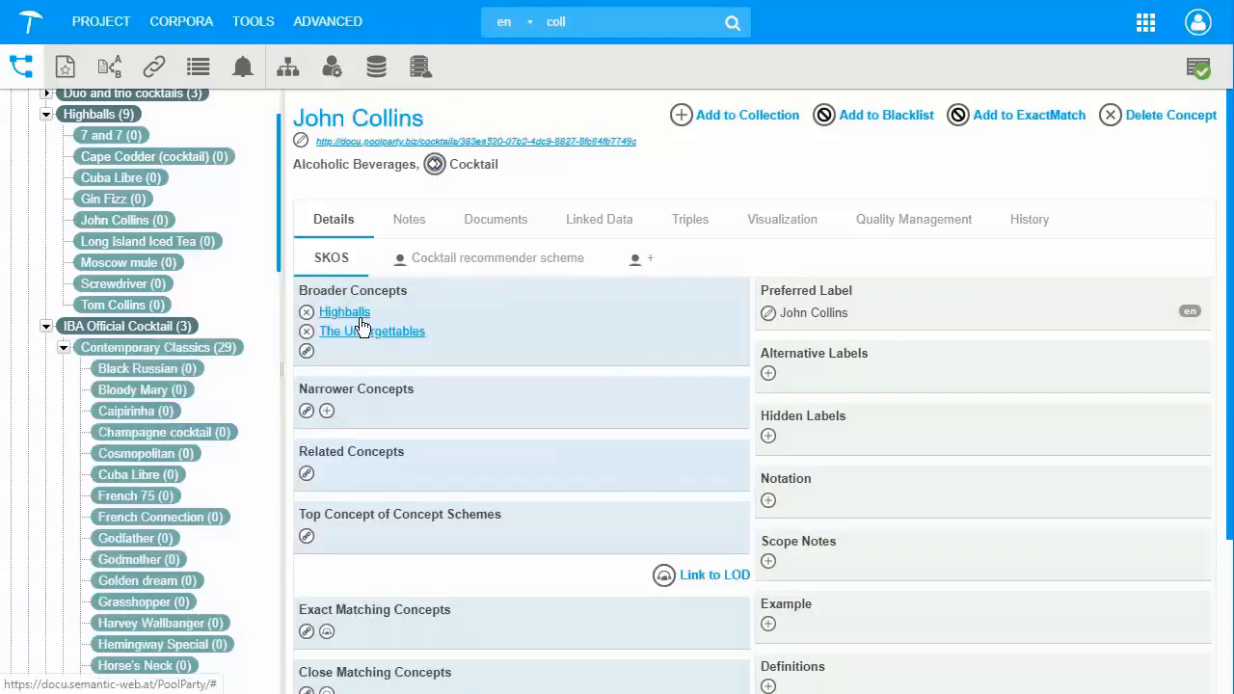
- Link Tom Collins to John Collins through the isVariant relation and check the reverse relation on Tom Collins
left_click(546, 261)
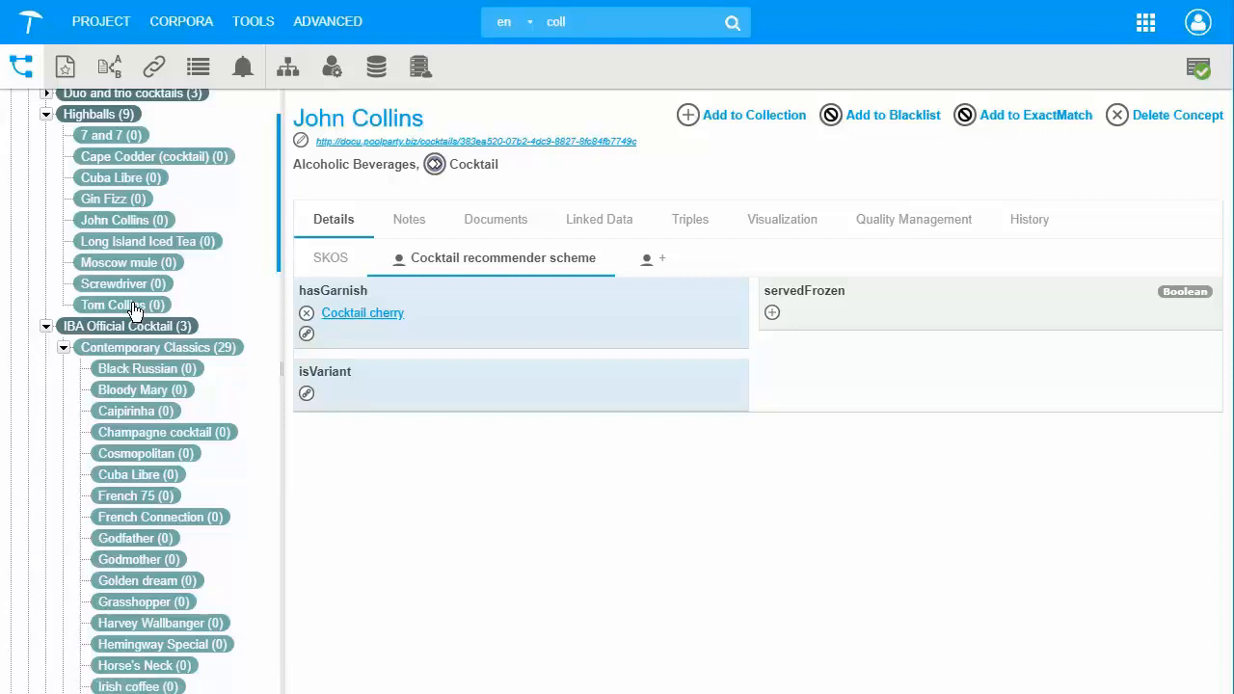
left_click_drag(135, 309, 457, 384)
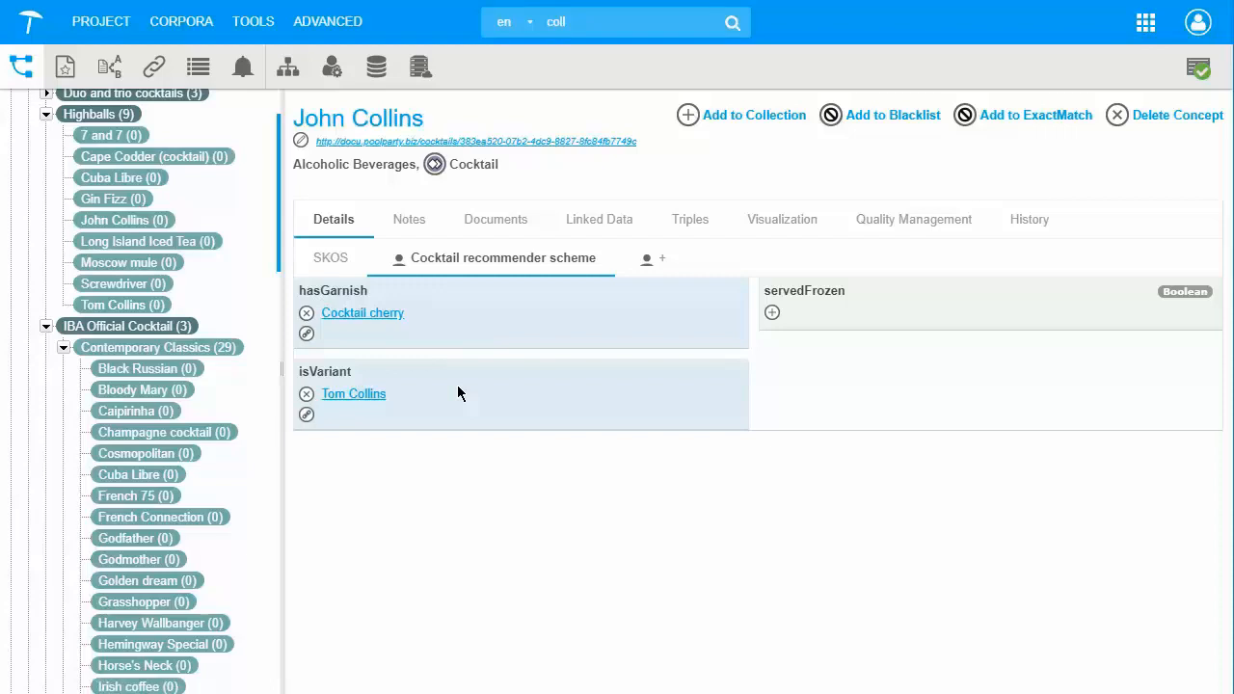
left_click(357, 392)
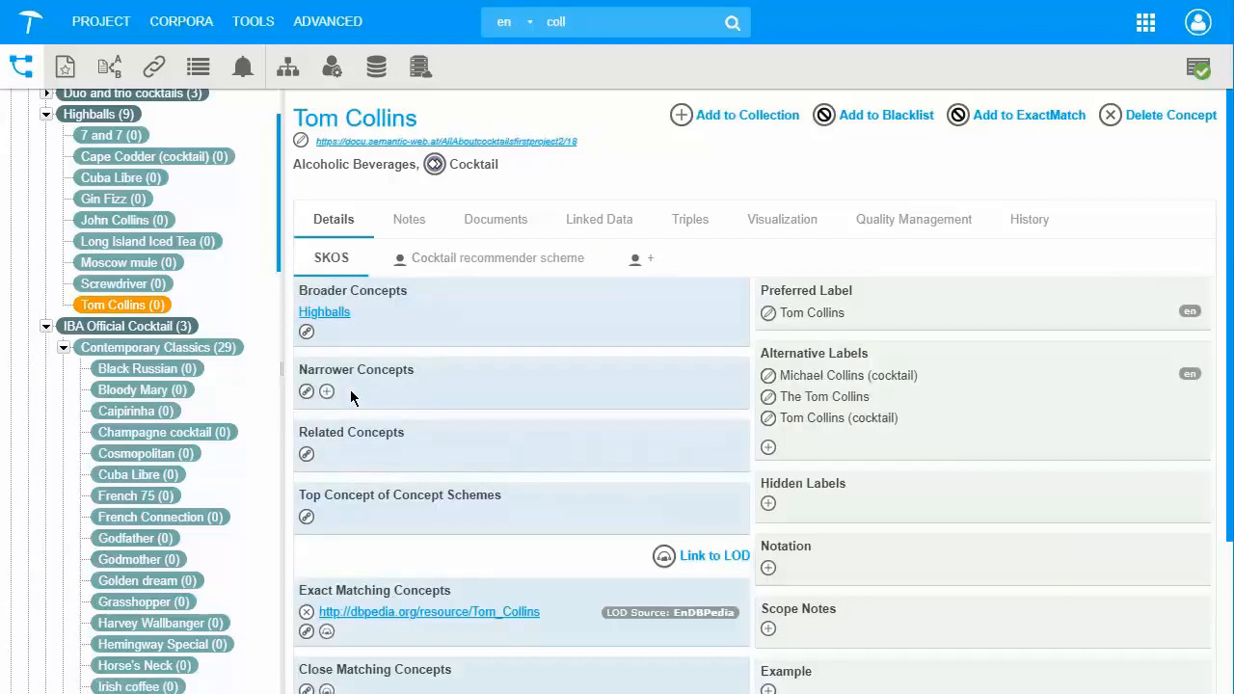
left_click(485, 257)
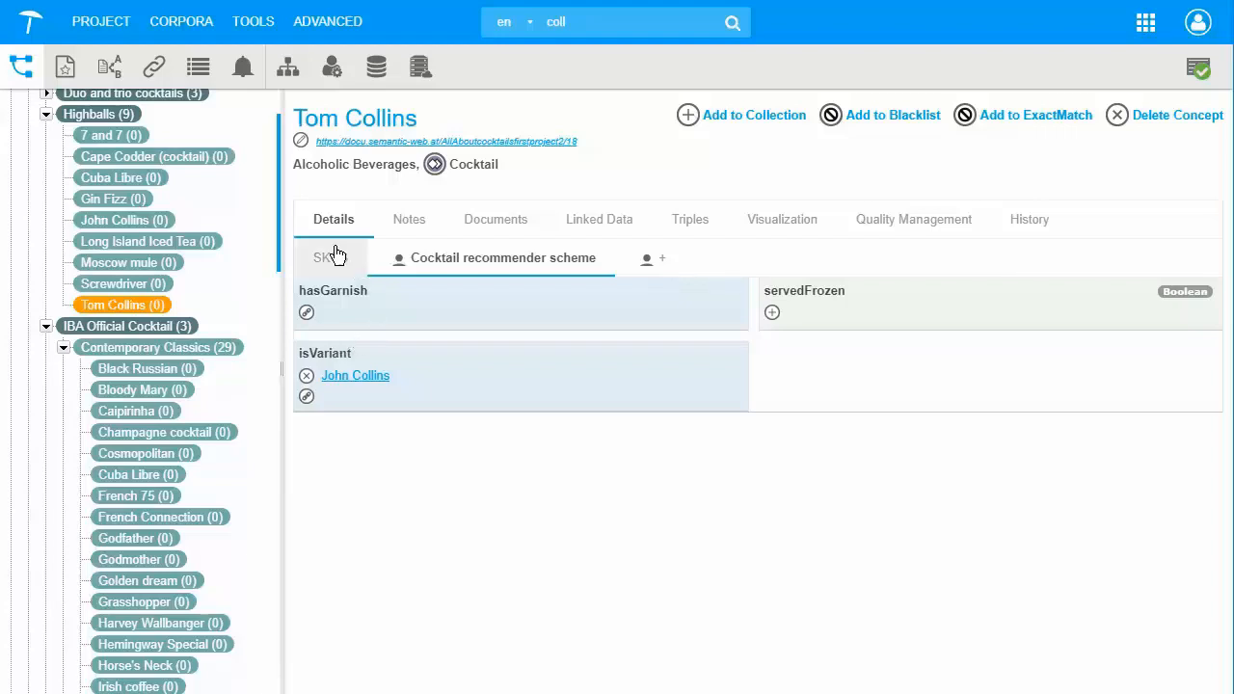
- Set the servedFrozen attribute of John Collins to true in the Cocktail recommender scheme
left_click(120, 230)
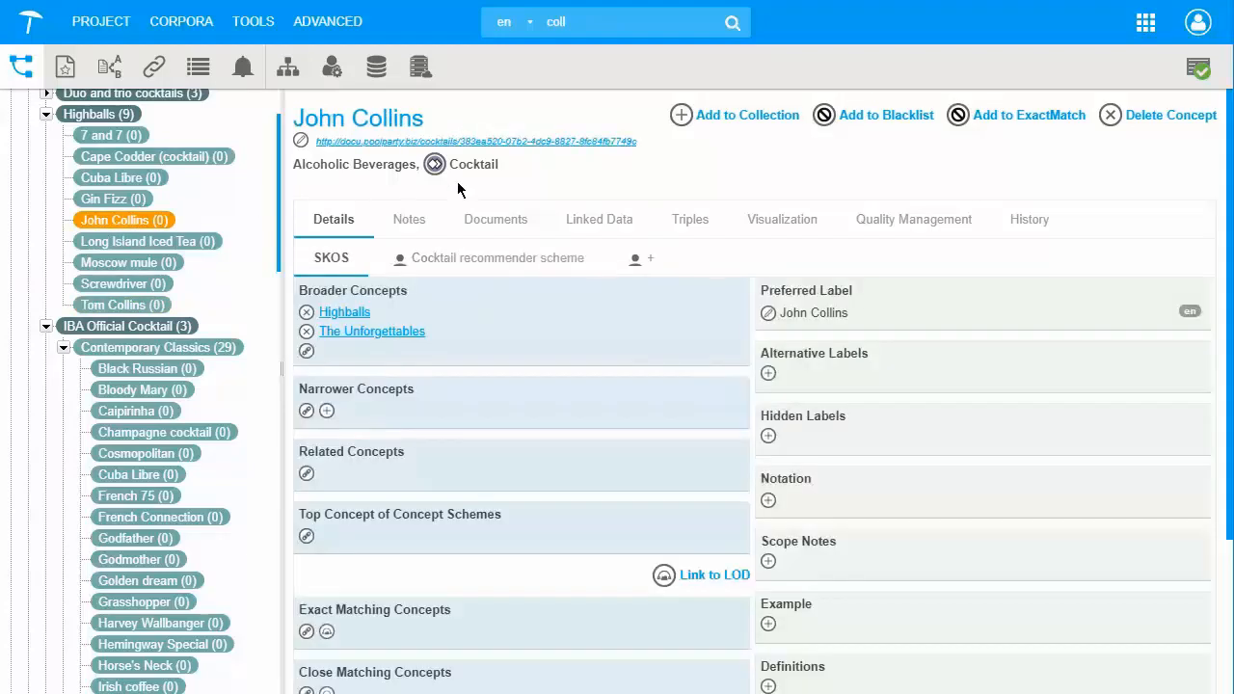
left_click(521, 257)
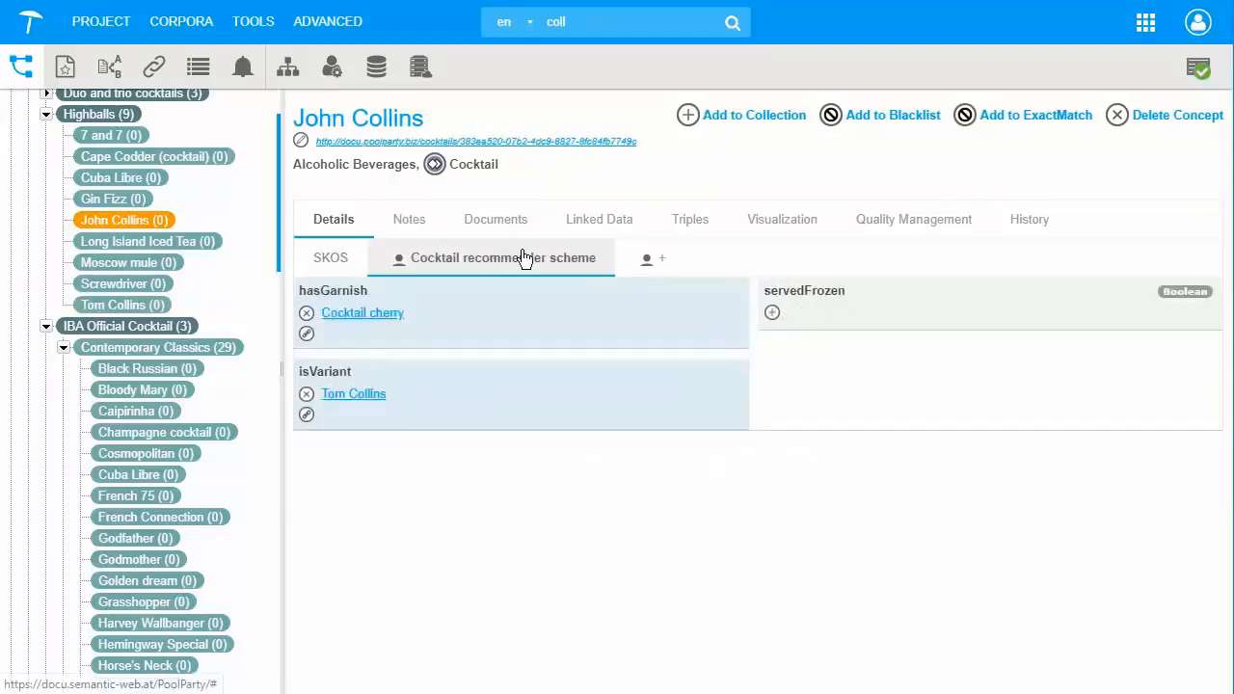
left_click(773, 315)
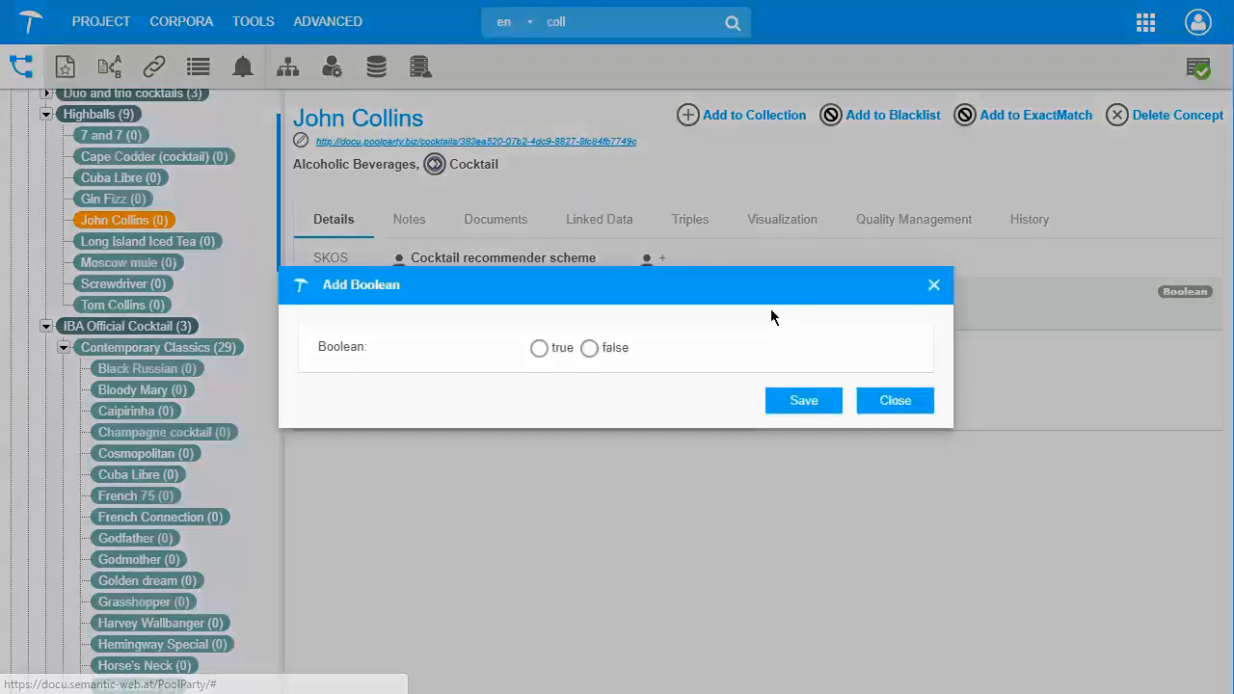
left_click(539, 347)
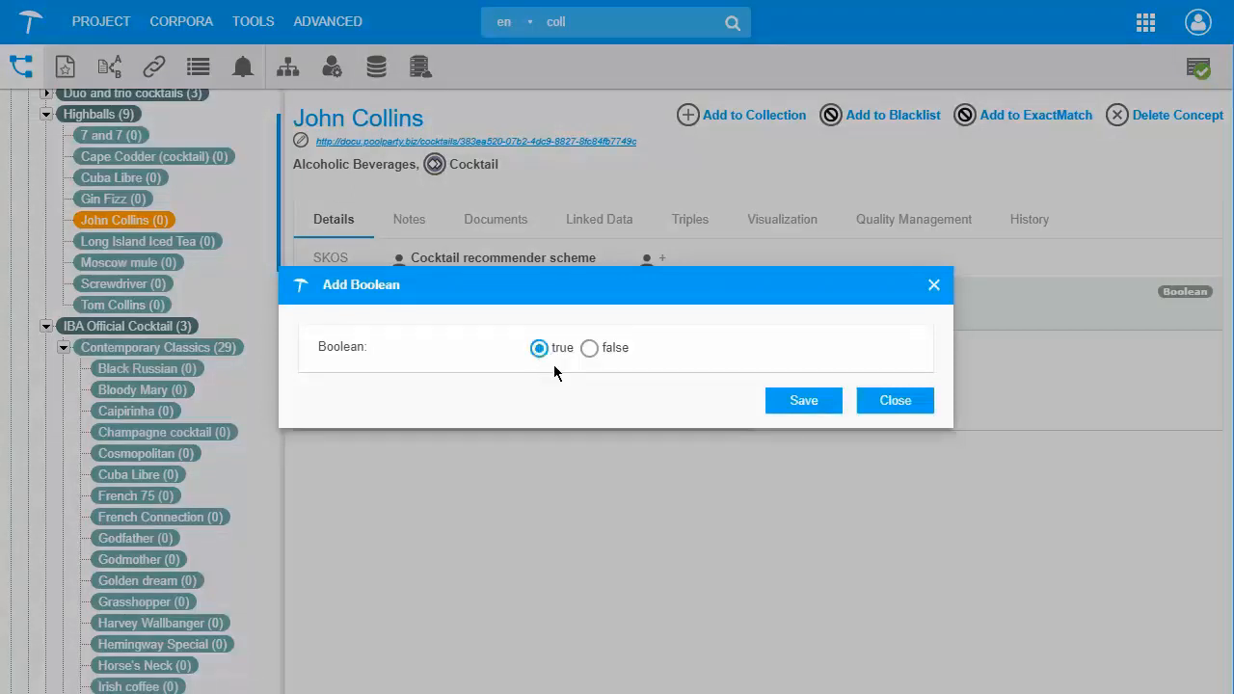
left_click(800, 402)
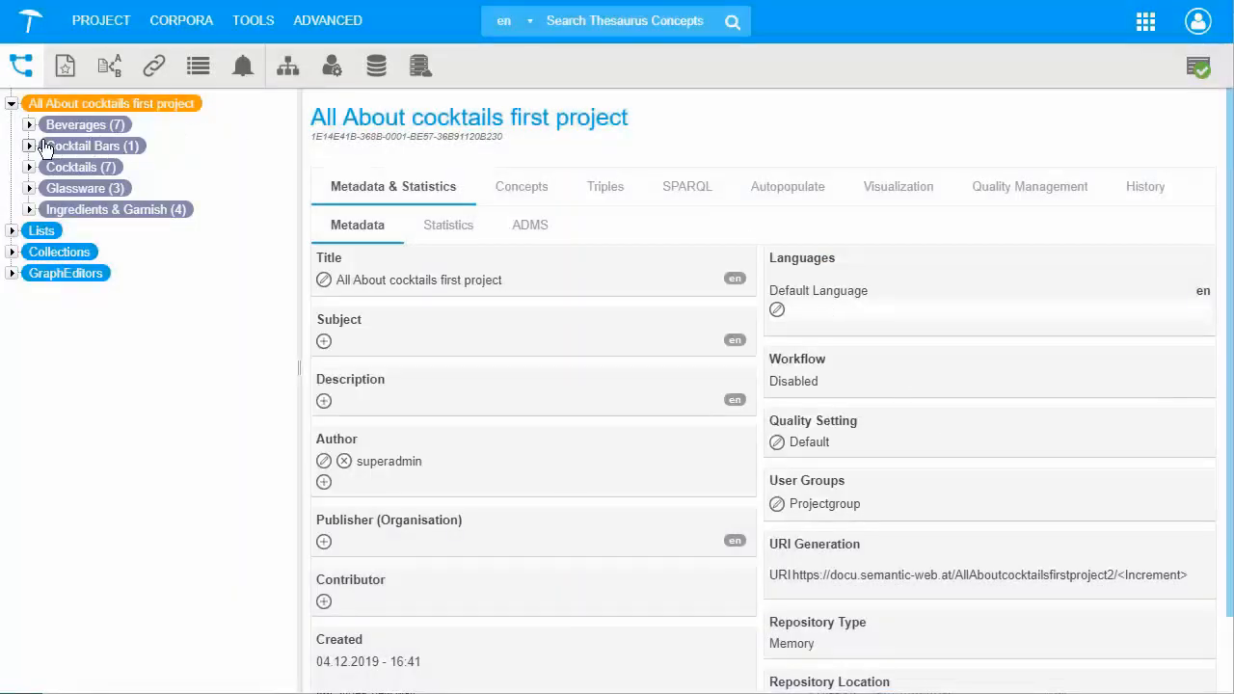
- Examine the Cocktail recommender scheme relations and attributes of the Fifty Five Bar concept under Cocktail Bars in London
left_click(29, 146)
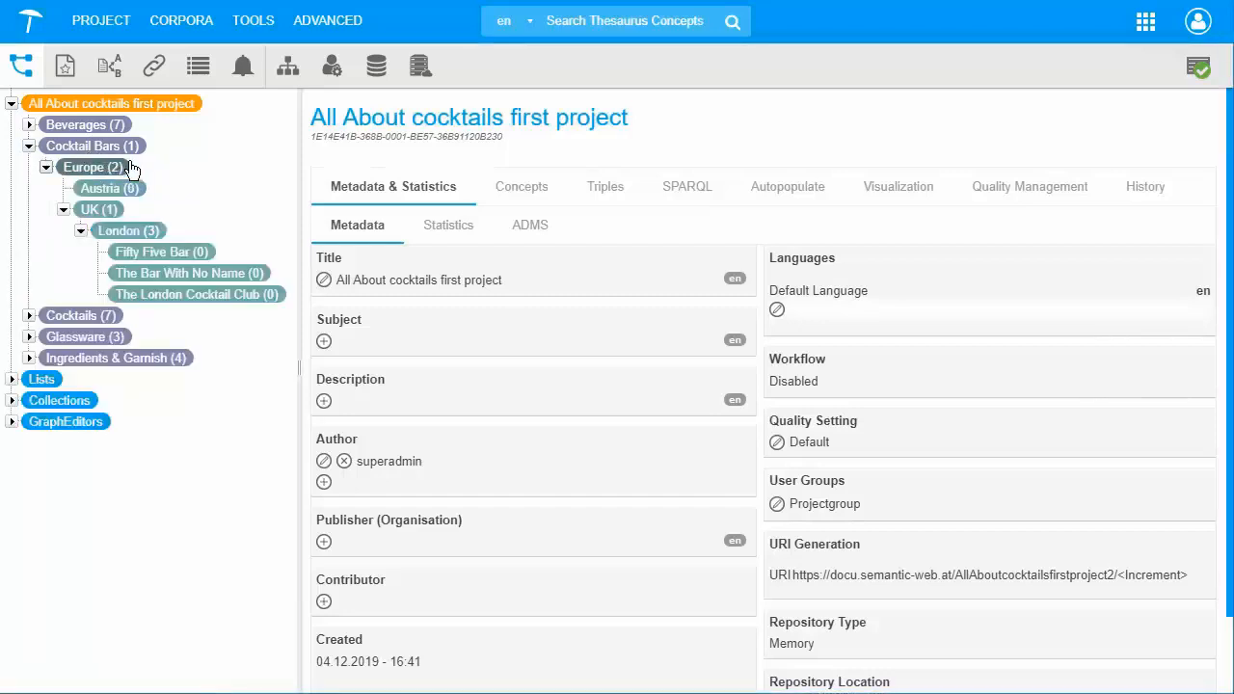
left_click(168, 253)
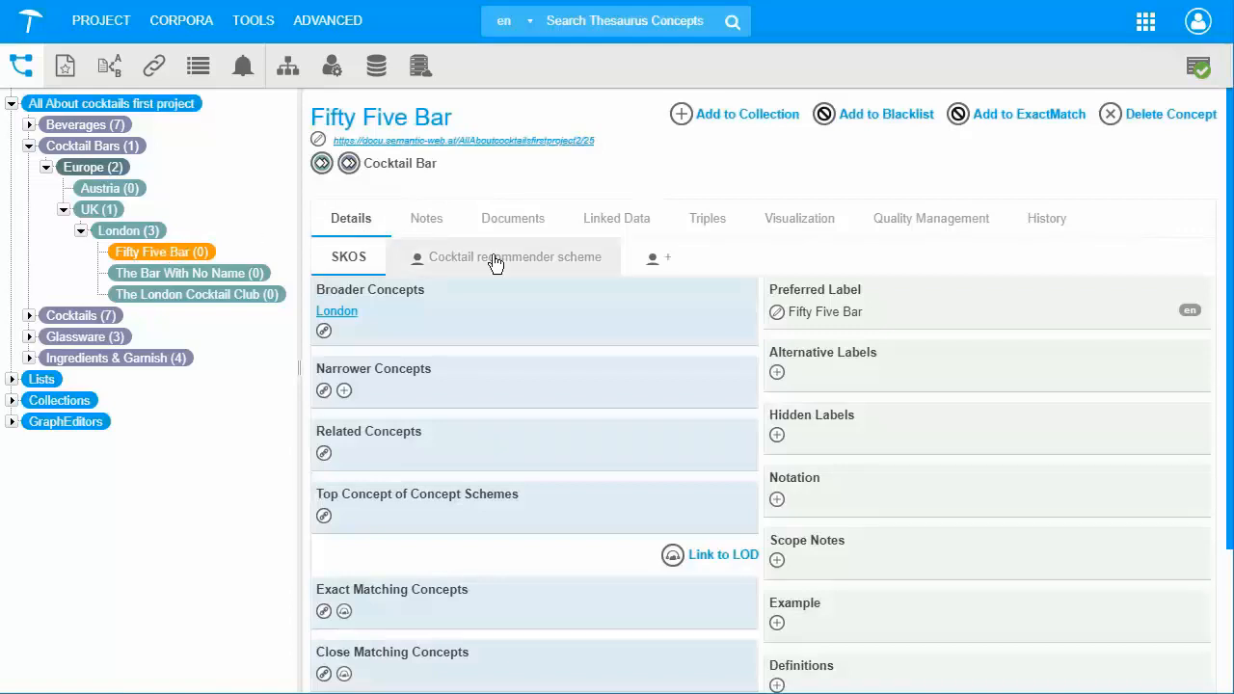
left_click(538, 272)
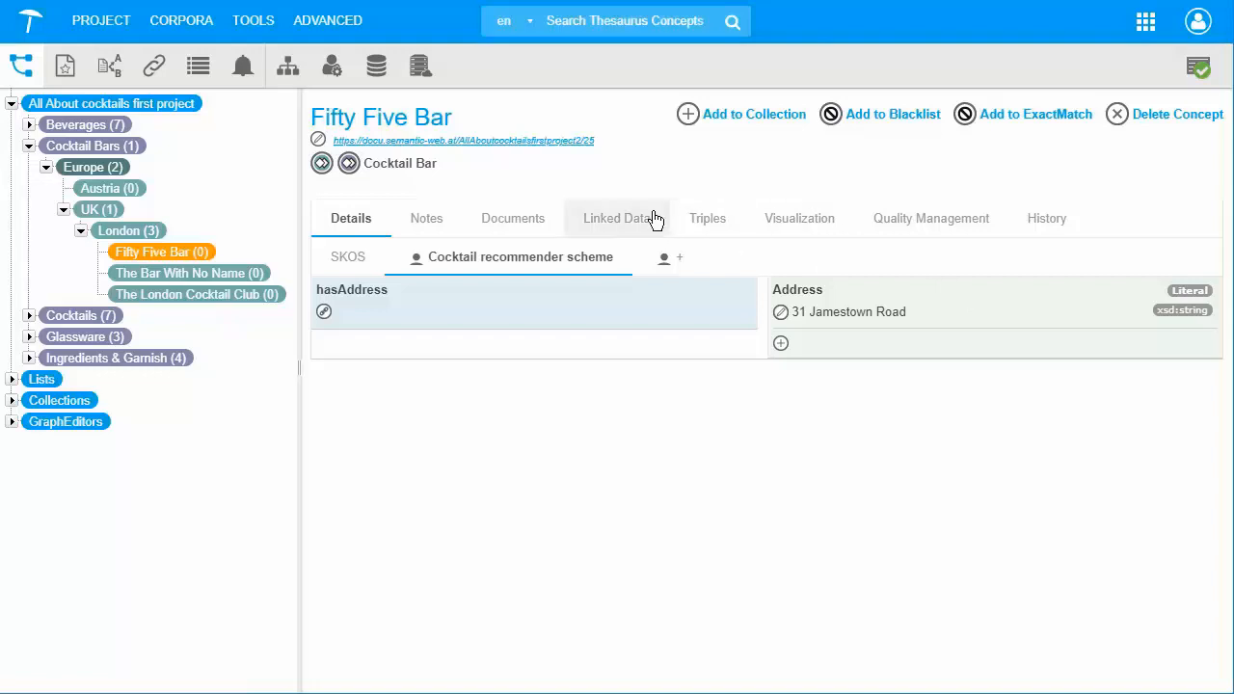
- Examine the Cocktail recommender scheme relations of the Vodka concept under Distilled beverage
left_click(29, 125)
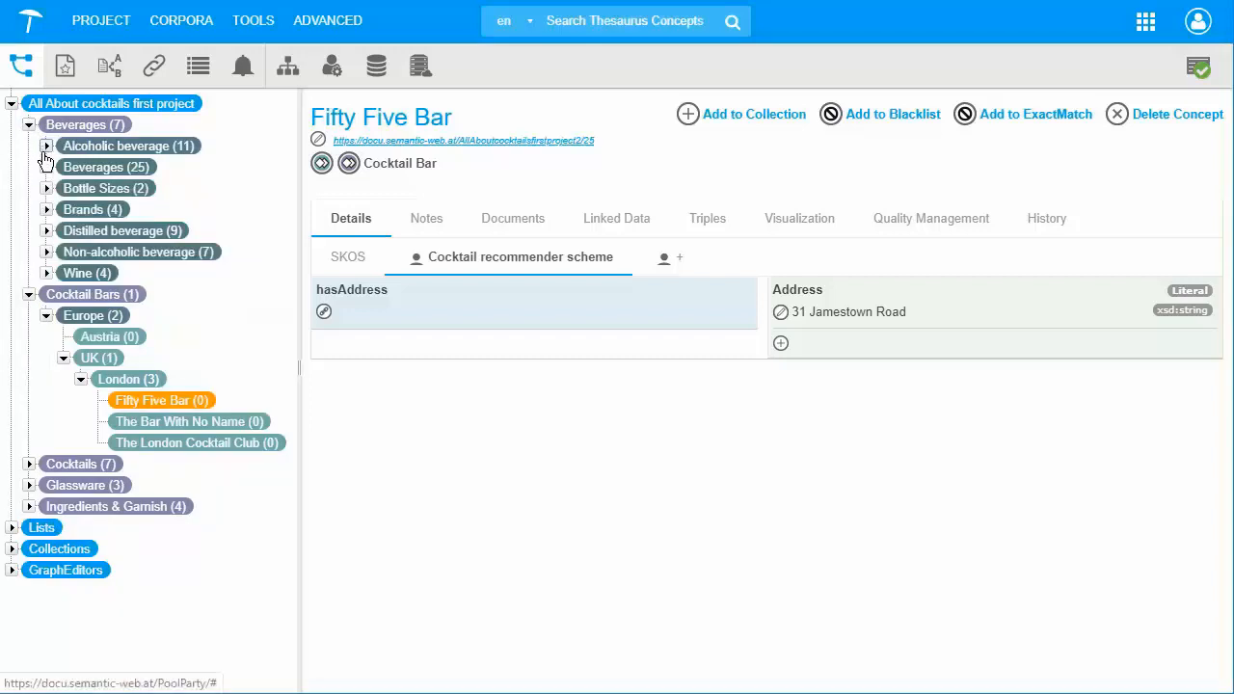
left_click(45, 232)
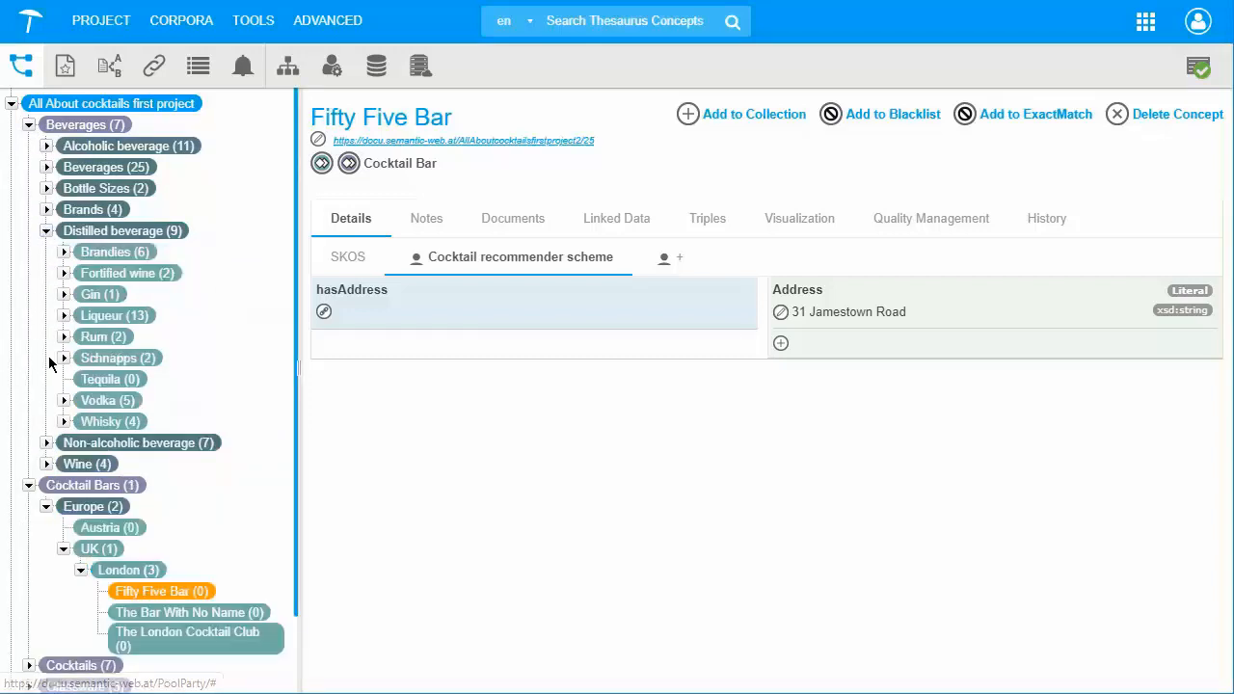
left_click(63, 400)
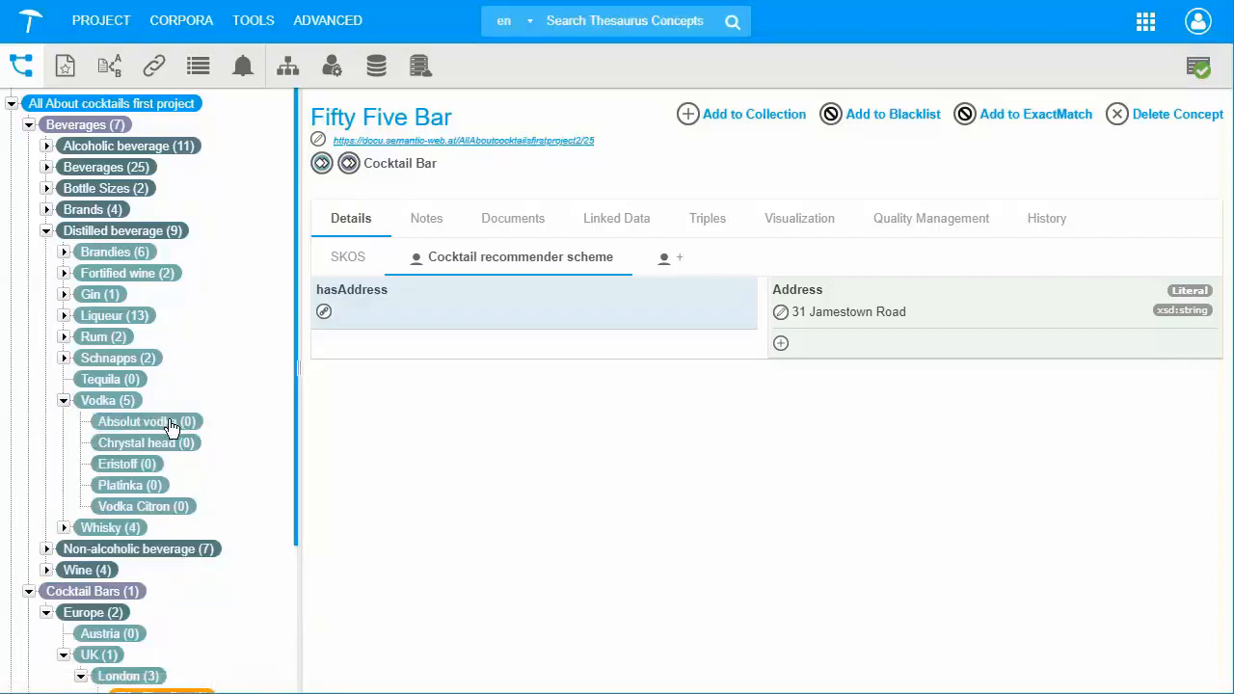
left_click(126, 405)
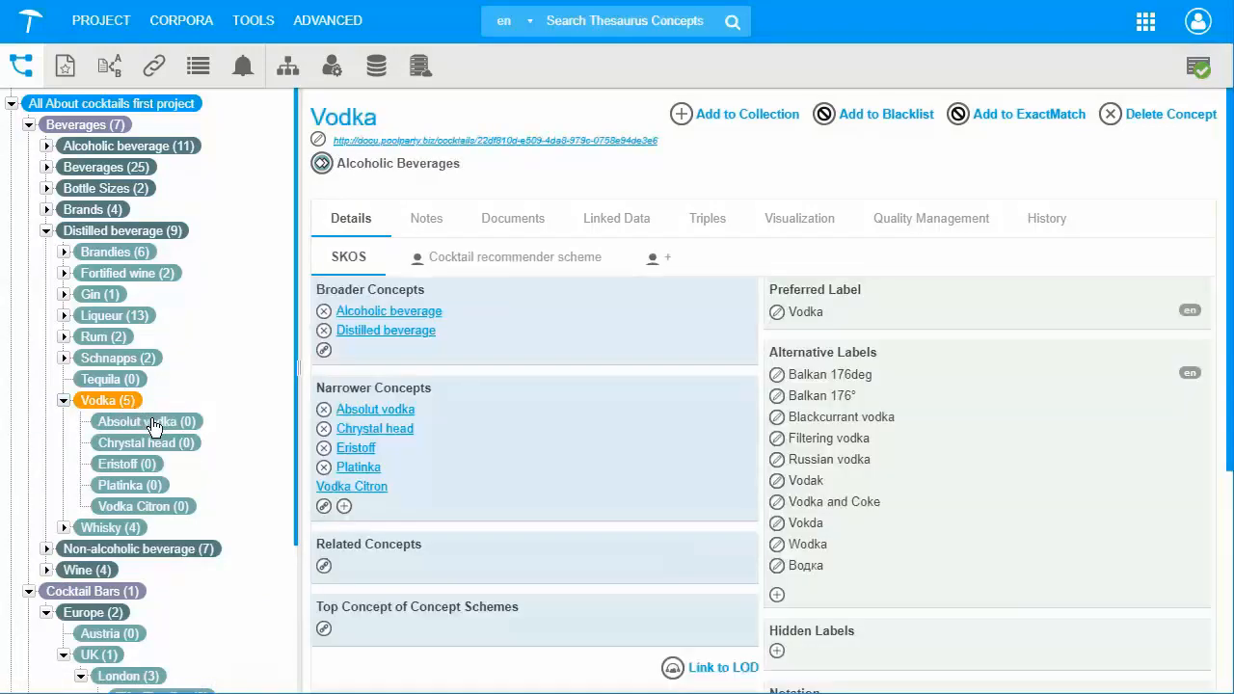
left_click(497, 258)
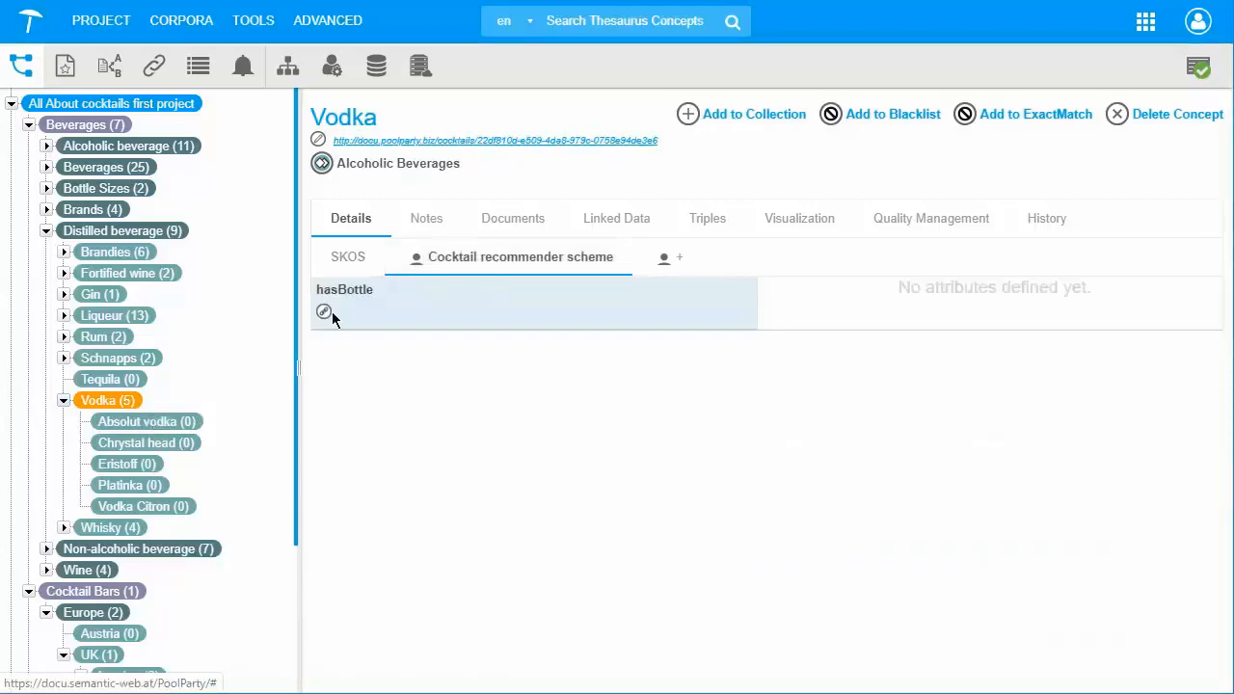
- Link Absolut vodka to the American bottle size 25.36 through the hasBottle relation in the Cocktail recommender scheme
left_click(45, 188)
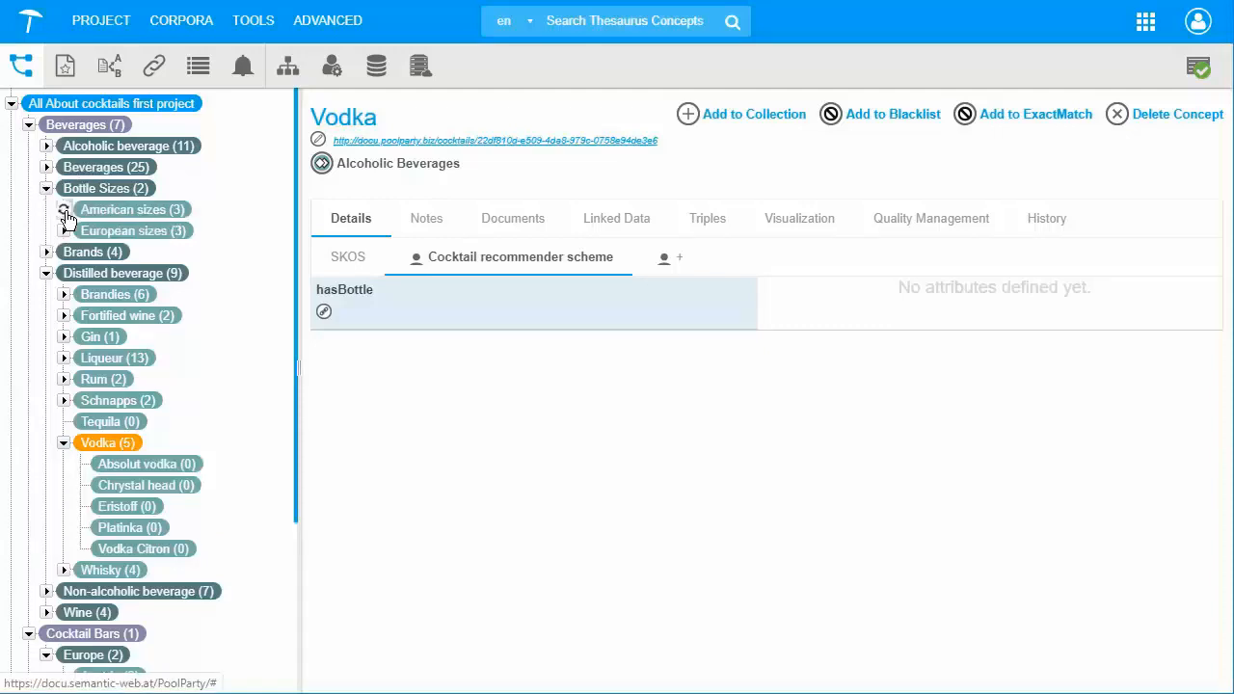
left_click(63, 209)
left_click(63, 294)
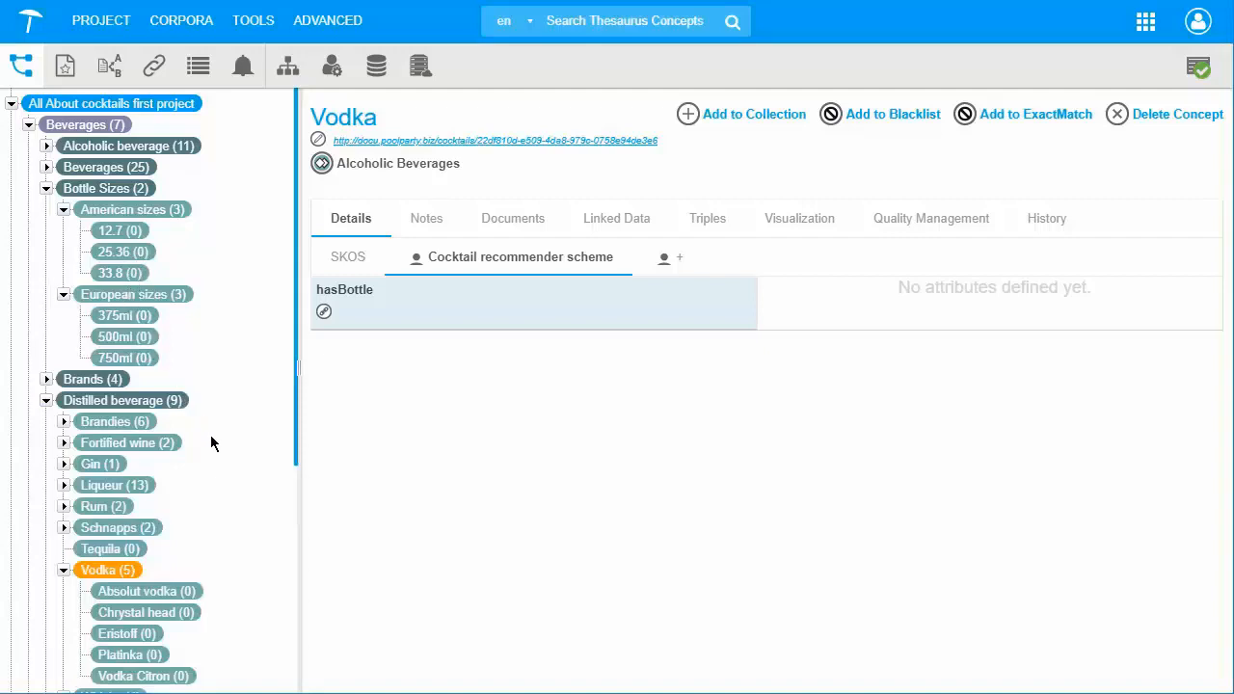
left_click(188, 594)
left_click(474, 258)
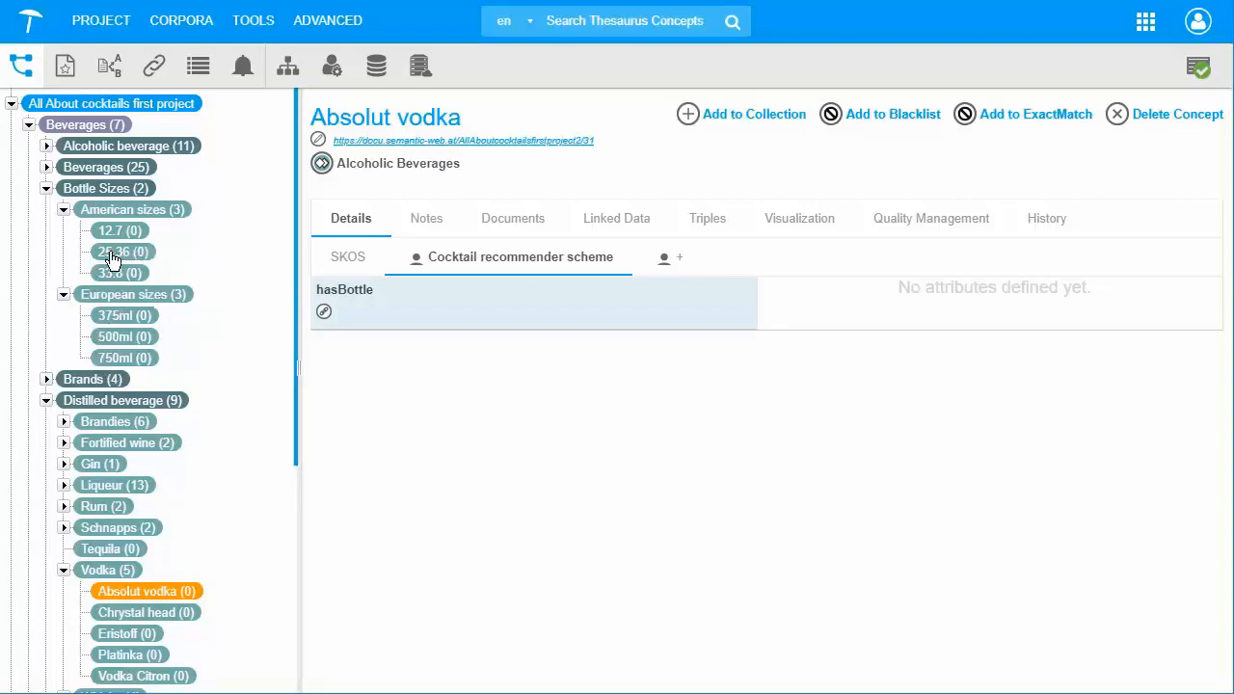
left_click_drag(112, 258, 524, 298)
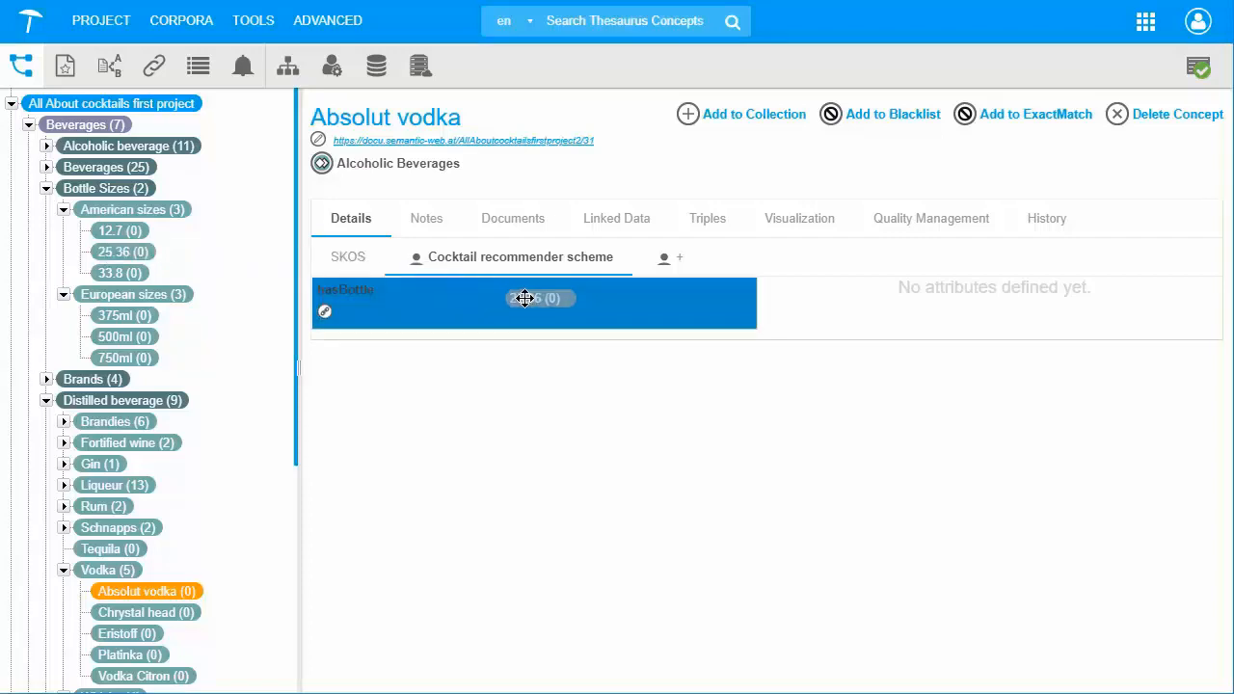
left_click_drag(524, 298, 524, 298)
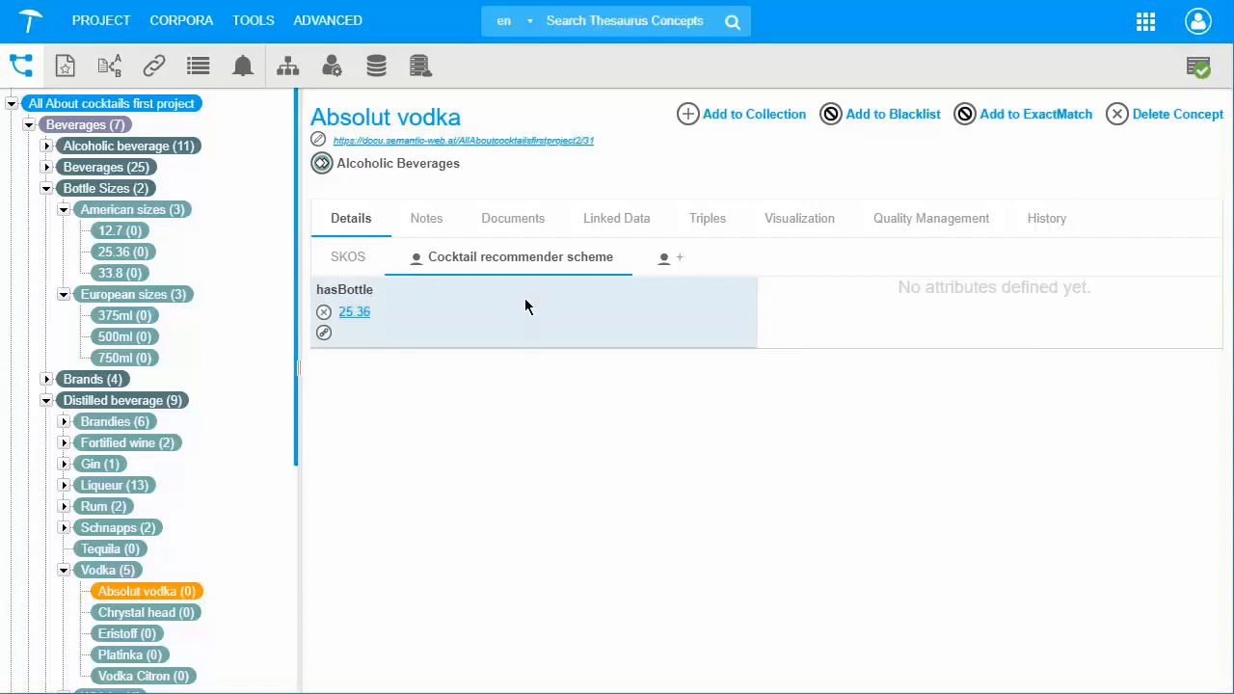
- Link Chrystal head to the American bottle size 25.36 through the hasBottle relation and check the Cocktail recommender scheme relations on 25.36
left_click(166, 617)
left_click(573, 264)
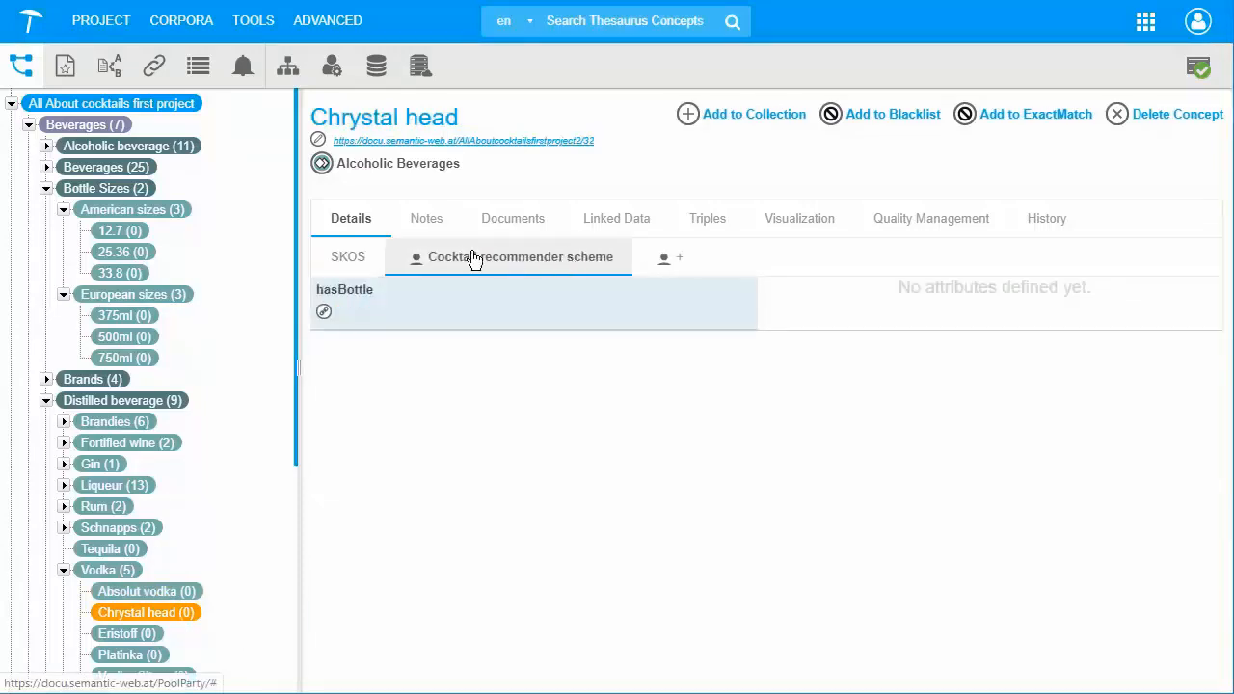
left_click_drag(133, 265, 533, 315)
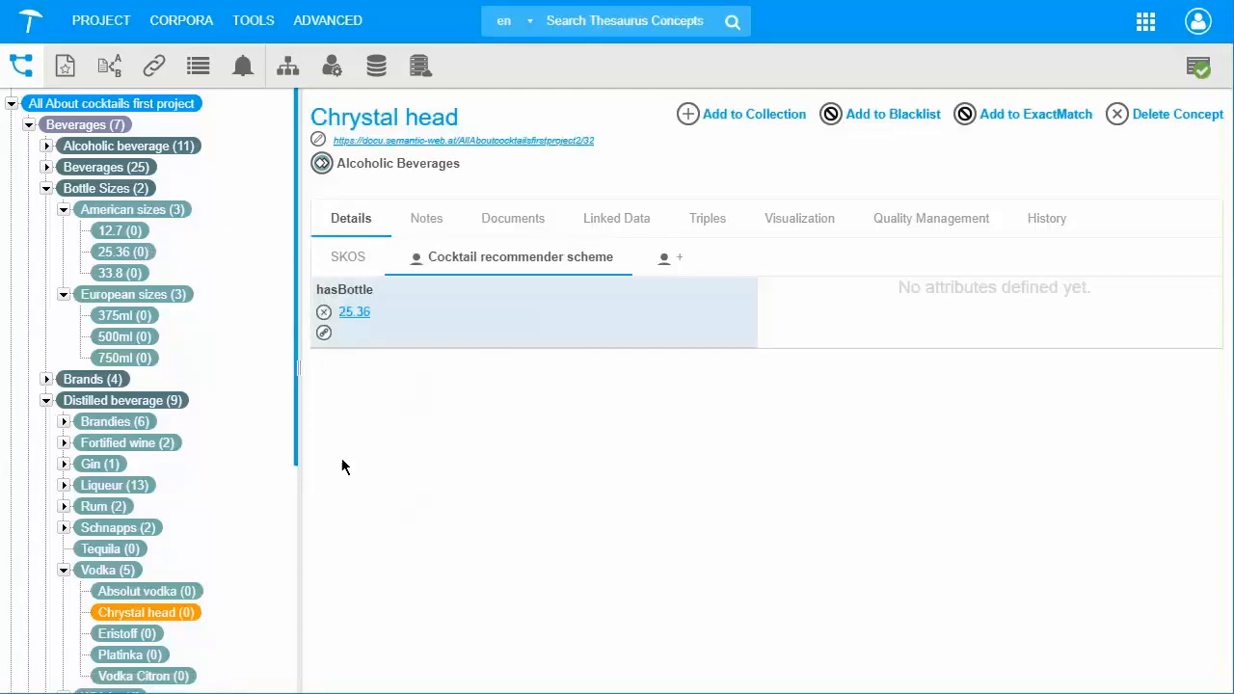
left_click(364, 316)
left_click(457, 268)
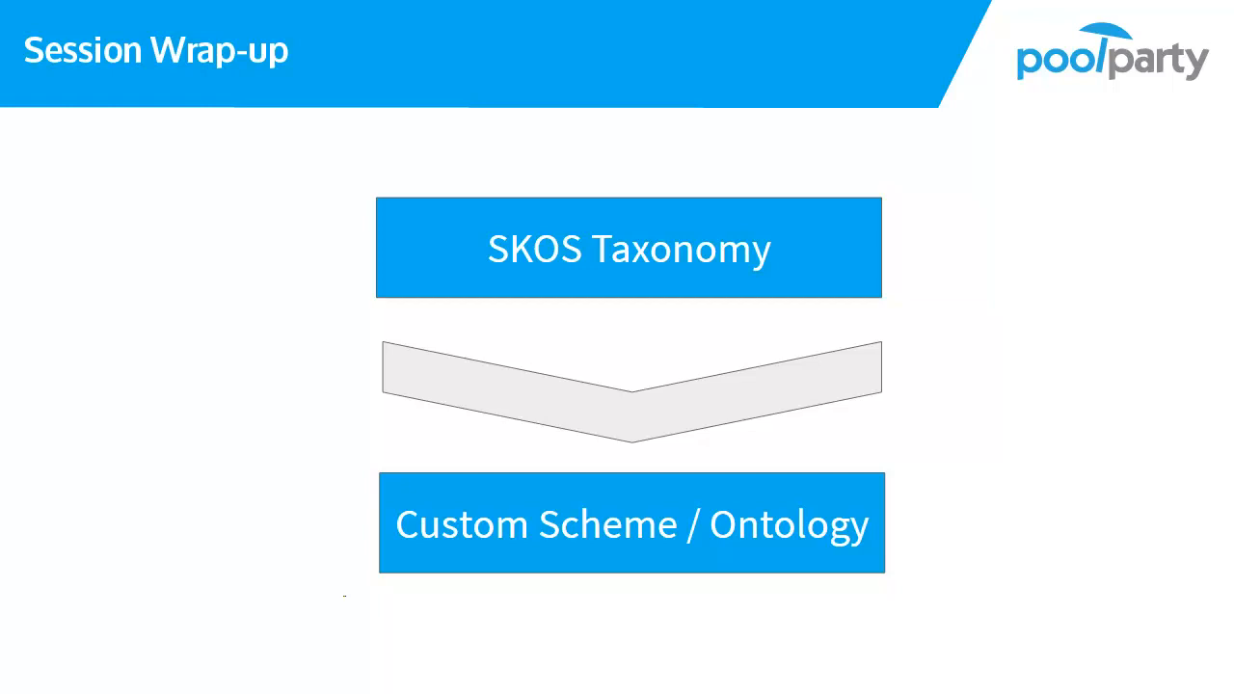
key("Right")
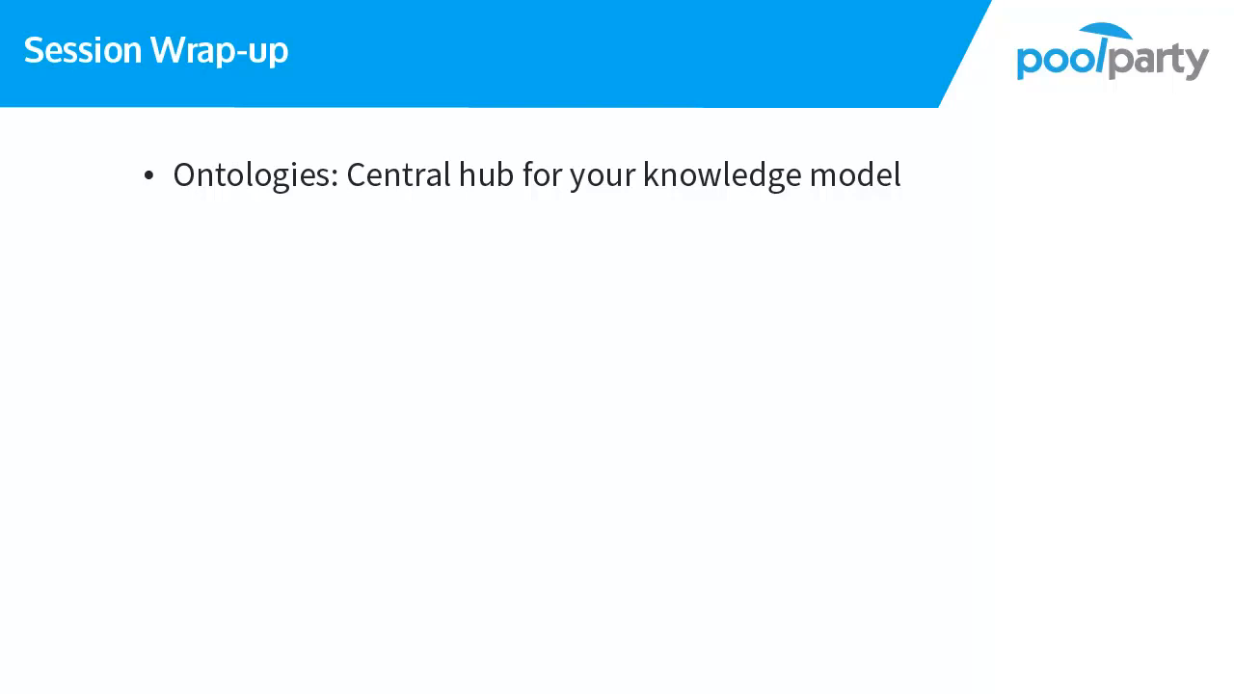
key("Right")
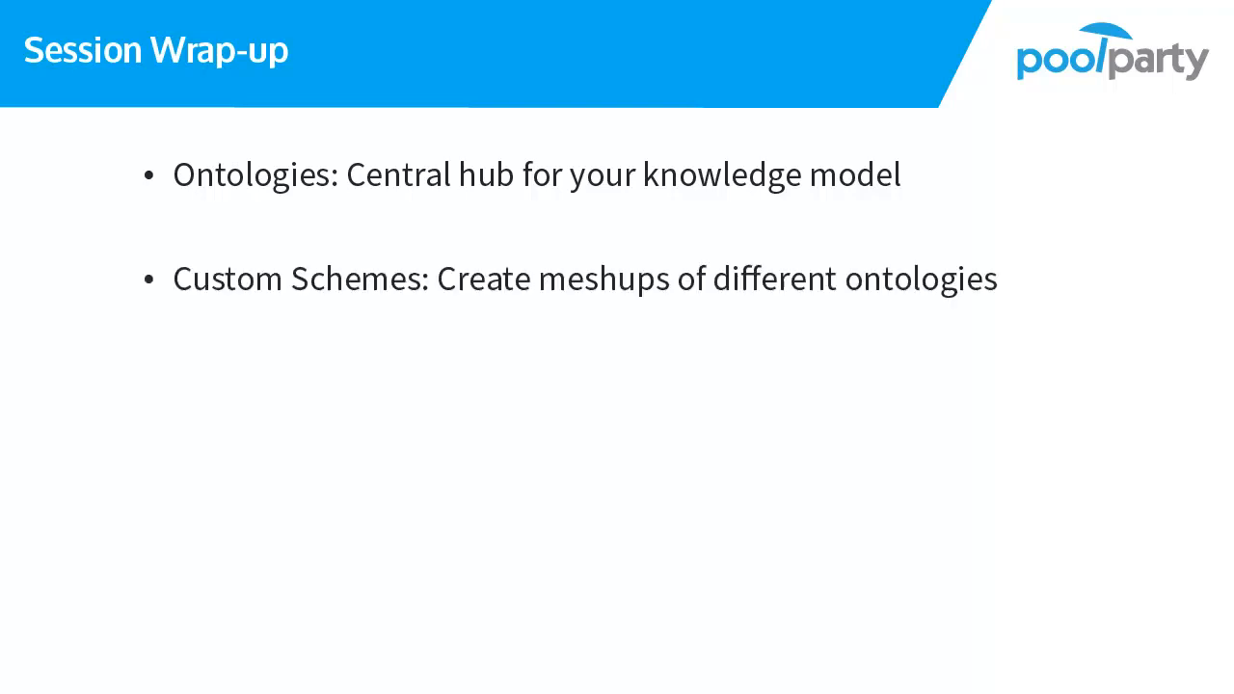